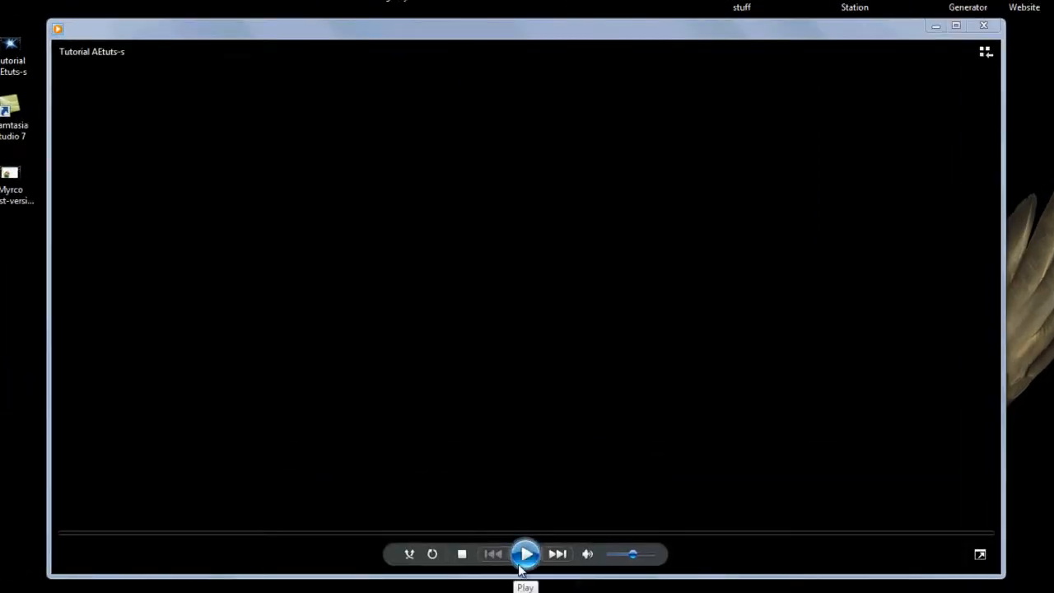
Step: Play the Tutorial AEtuts-s video to preview the finished animation
{"action": "left_click", "coordinate": [526, 556]}
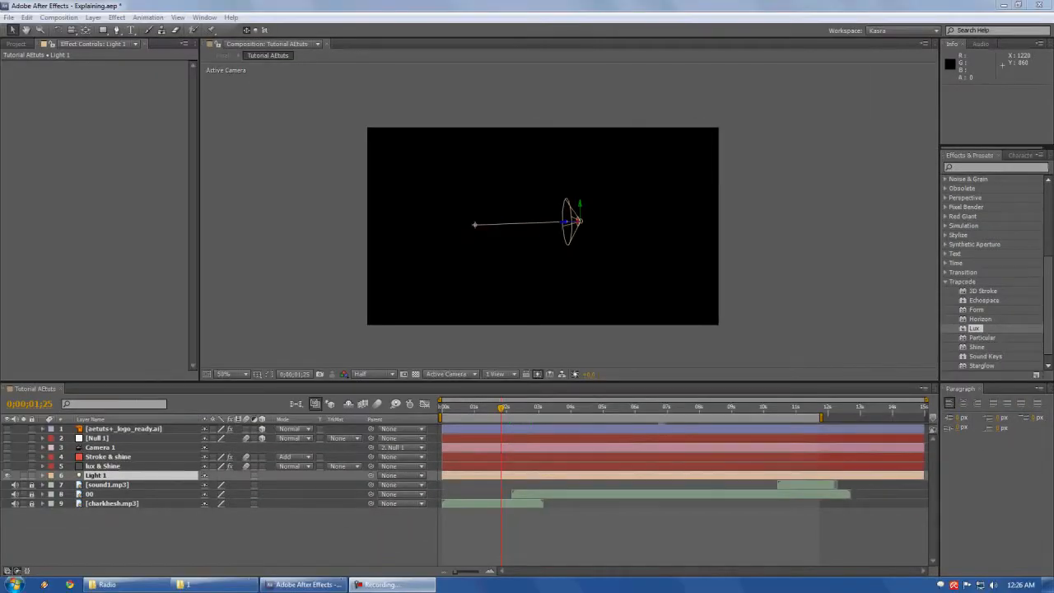
Step: Mute the three audio layers sound1.mp3, 00 and charkhesh.mp3 in the Tutorial AEtuts composition
{"action": "left_click", "coordinate": [76, 17]}
{"action": "left_click", "coordinate": [26, 520]}
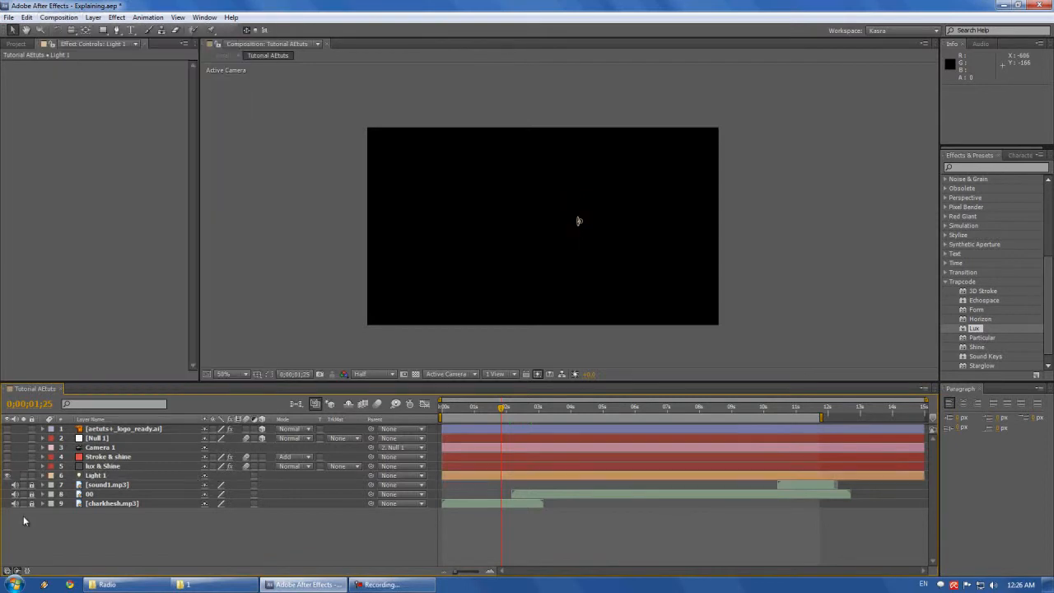
{"action": "left_click_drag", "start_coordinate": [14, 485], "coordinate": [14, 503]}
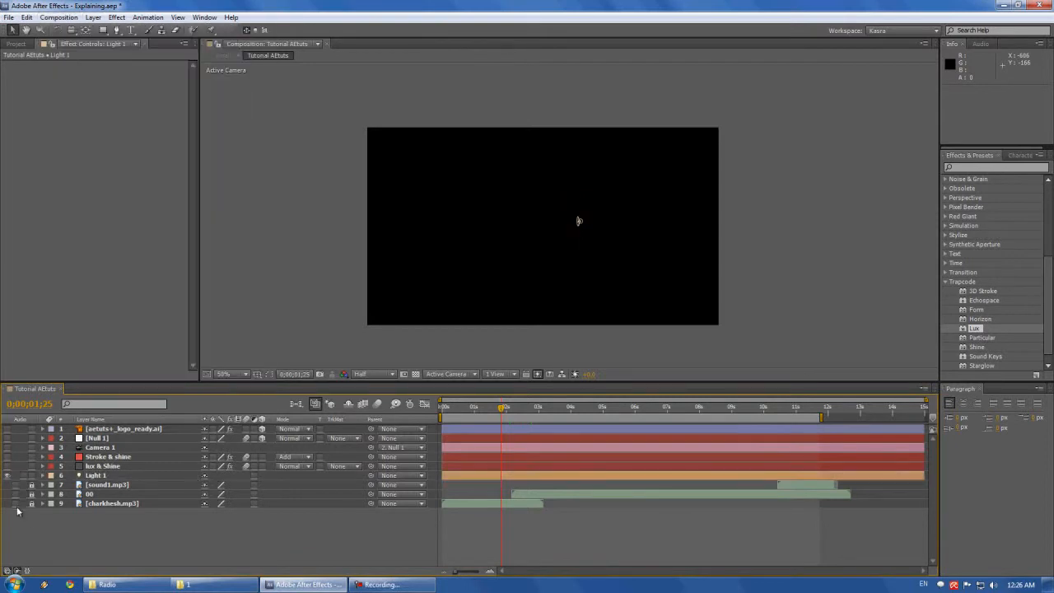
{"action": "left_click", "coordinate": [93, 18]}
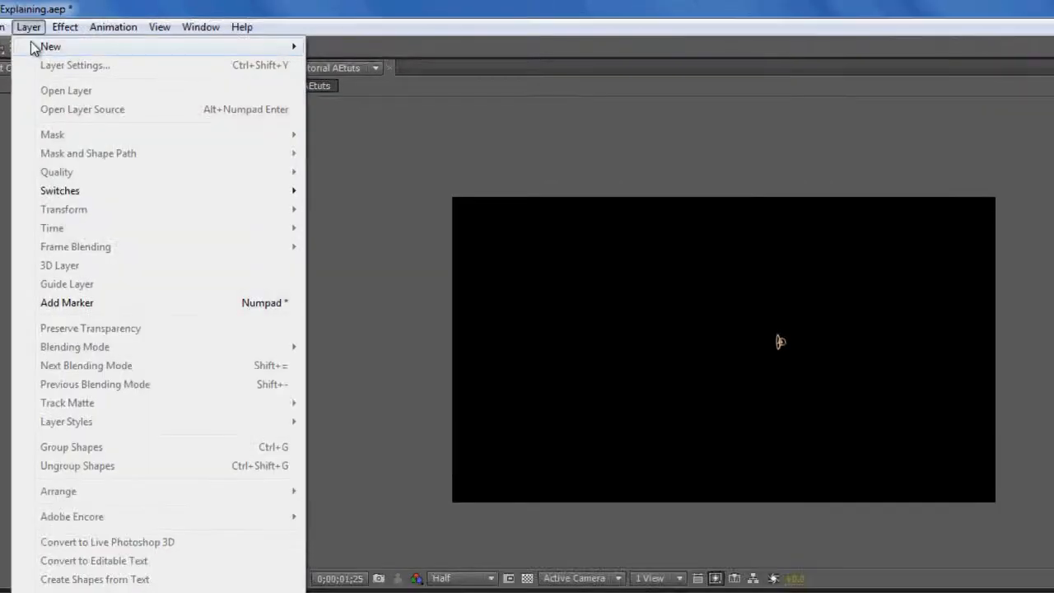
{"action": "mouse_move", "coordinate": [273, 45]}
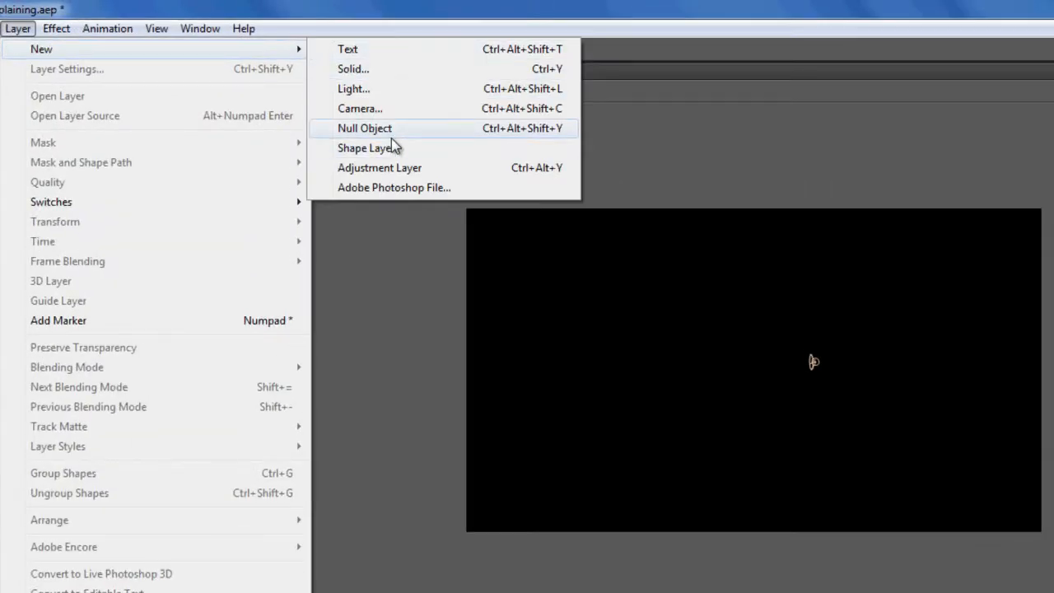
{"action": "left_click", "coordinate": [399, 90]}
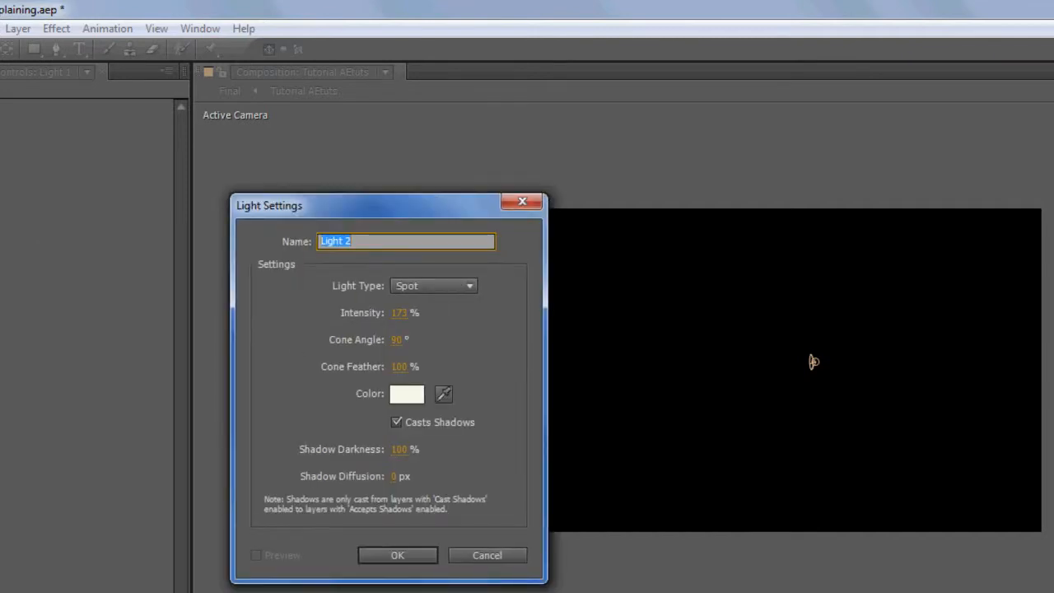
{"action": "left_click", "coordinate": [506, 555]}
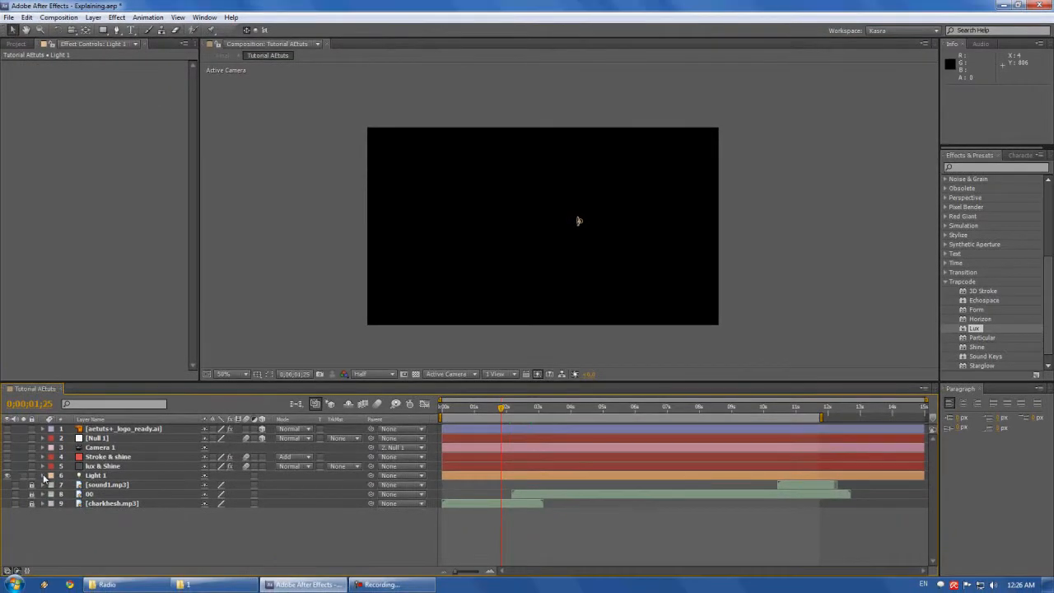
Step: Expand the Light 1 layer's options and set its light colour to a very pale bluish white
{"action": "left_click", "coordinate": [43, 475]}
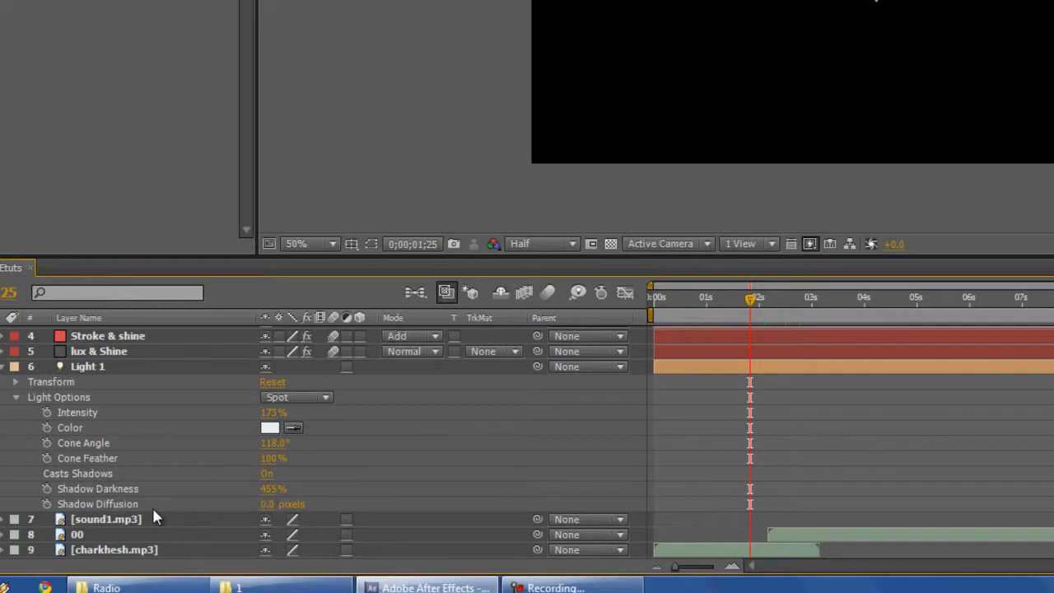
{"action": "left_click", "coordinate": [269, 427]}
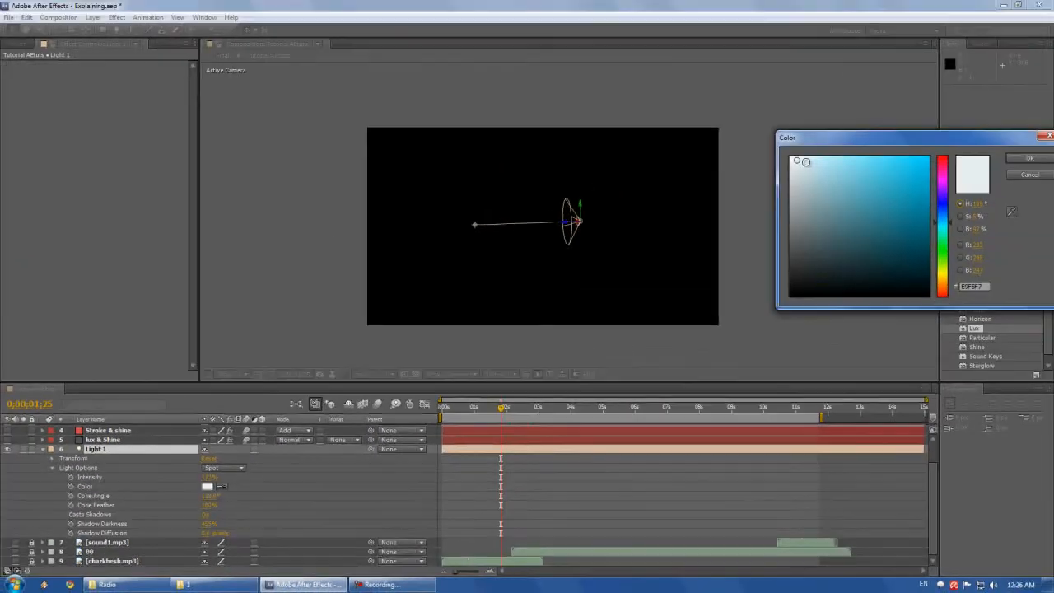
{"action": "left_click_drag", "start_coordinate": [870, 140], "coordinate": [746, 140]}
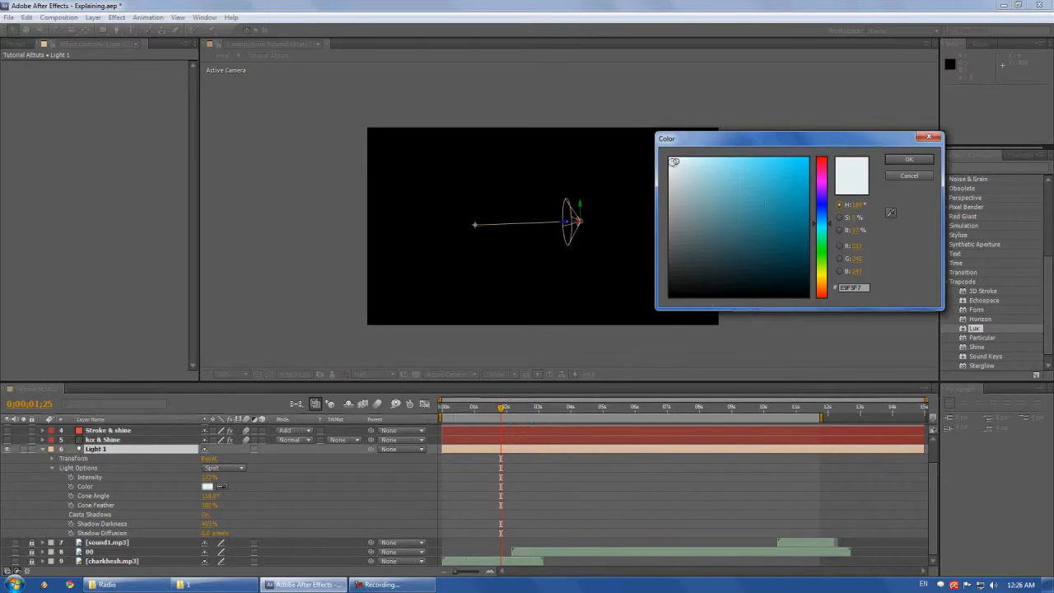
{"action": "left_click", "coordinate": [677, 162]}
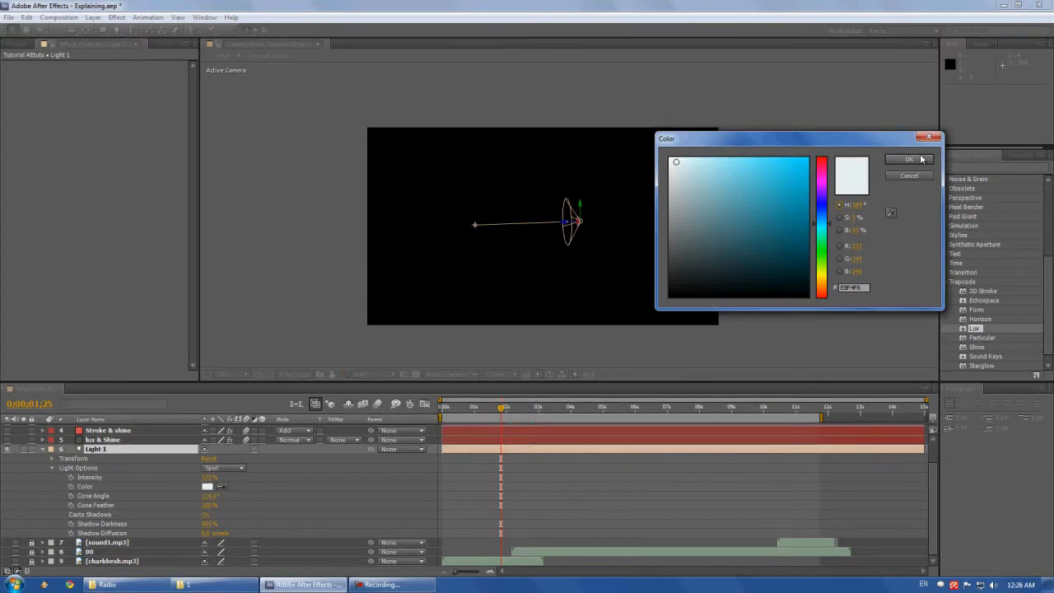
{"action": "left_click", "coordinate": [921, 159]}
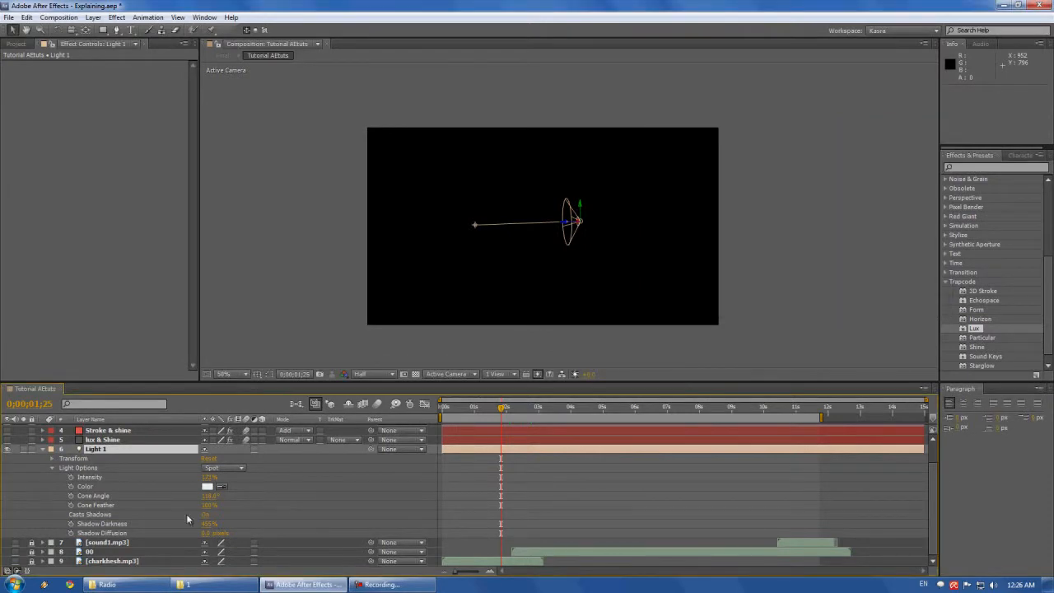
Step: Examine Light 1 in the composition, collapse its properties, and view the effects on the lux & Shine layer
{"action": "left_click", "coordinate": [105, 449]}
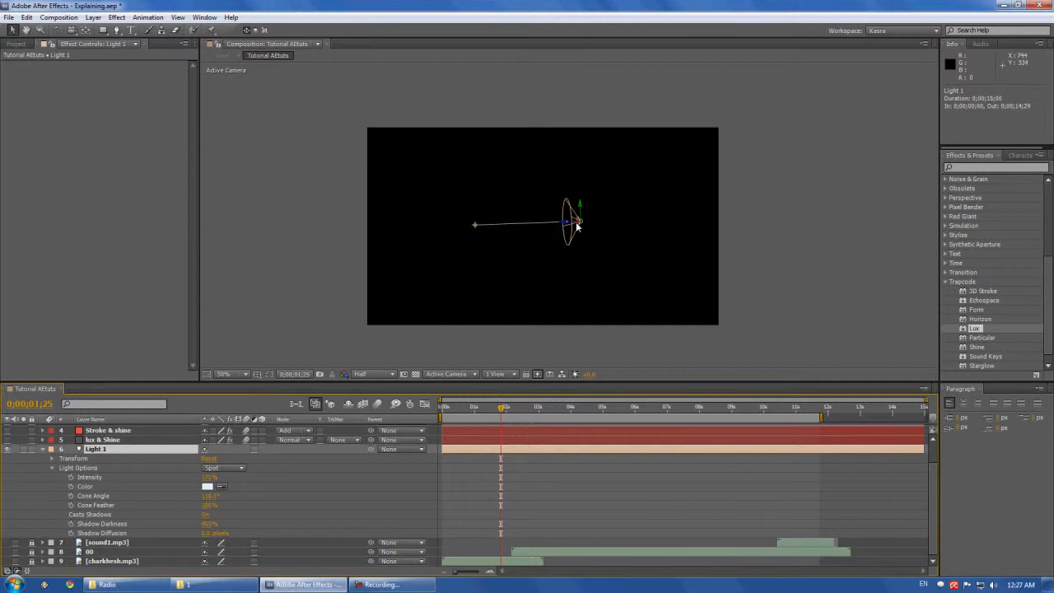
{"action": "left_click", "coordinate": [45, 449]}
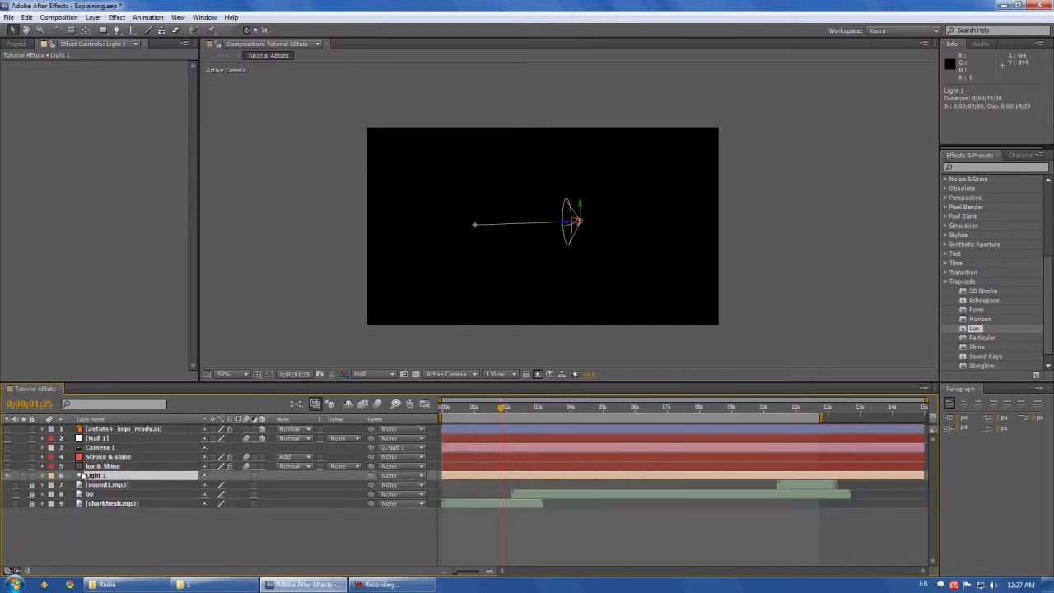
{"action": "left_click", "coordinate": [102, 466]}
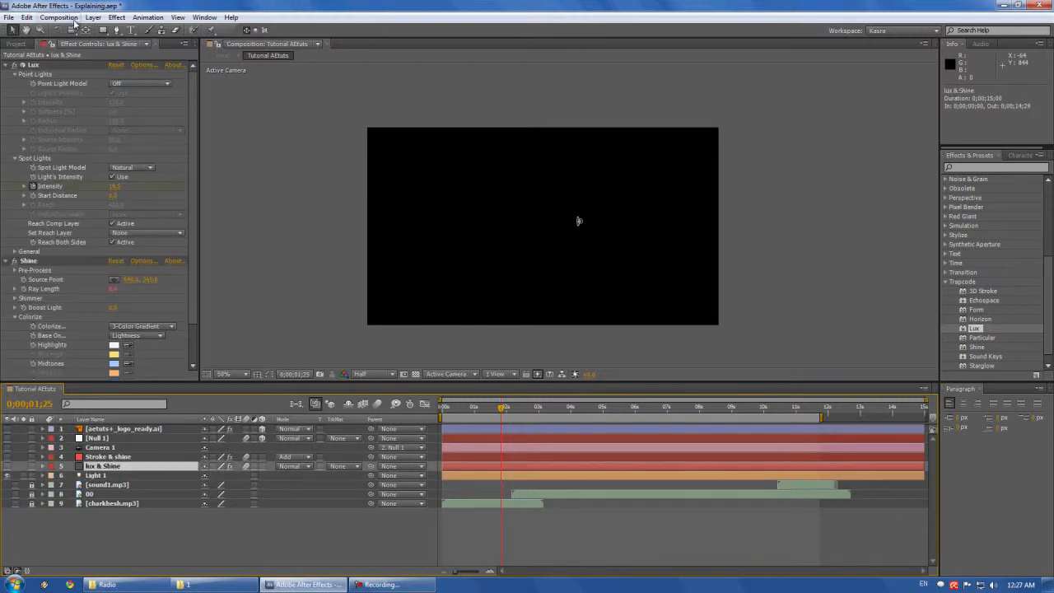
{"action": "left_click", "coordinate": [103, 528]}
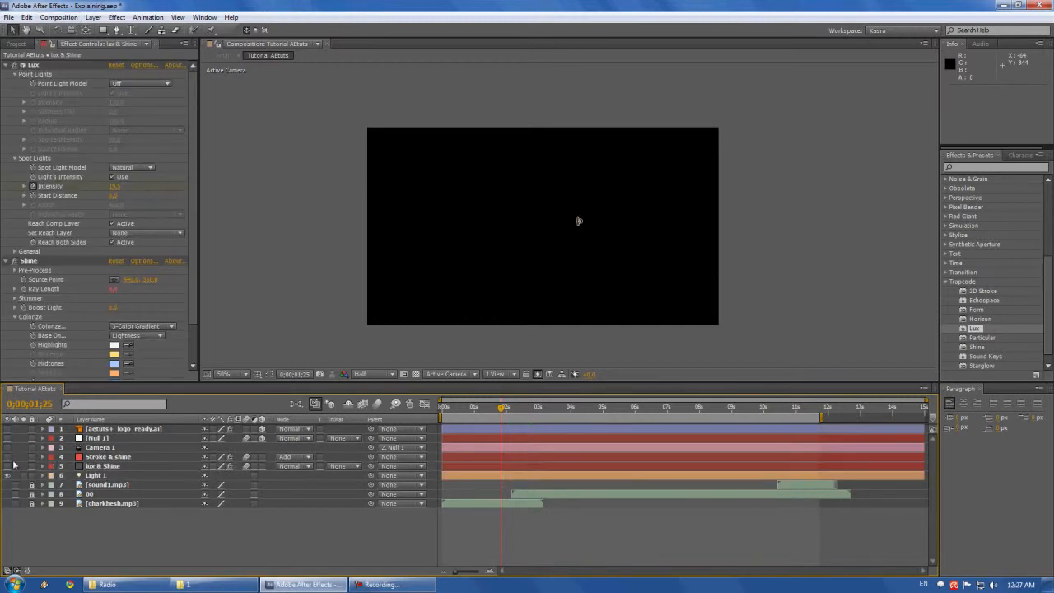
Step: Create a solid layer at comp size with square pixels and a very dark gray colour
{"action": "left_click", "coordinate": [93, 18]}
{"action": "mouse_move", "coordinate": [116, 29]}
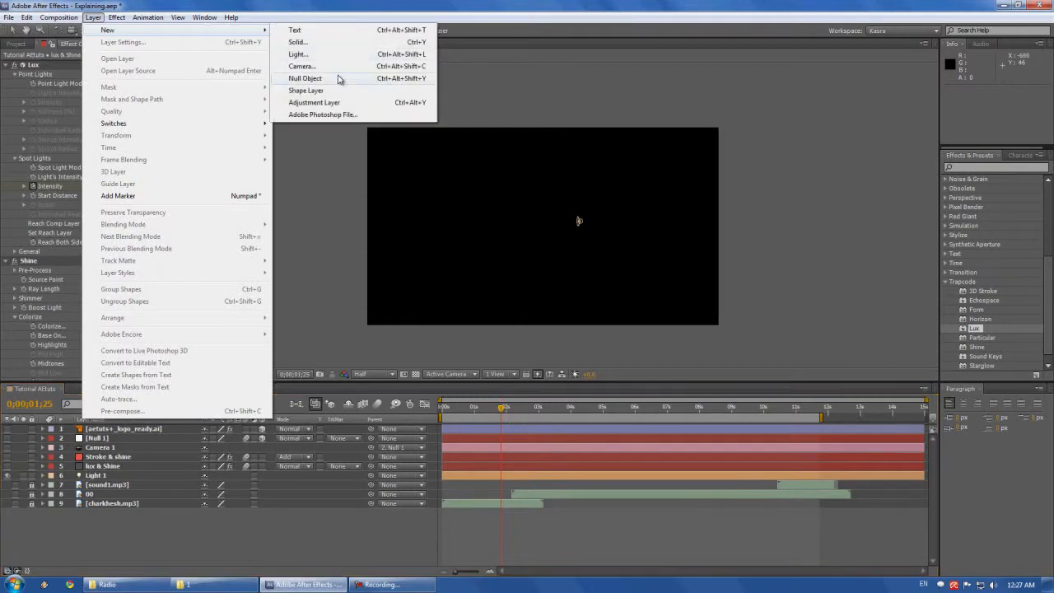
{"action": "left_click", "coordinate": [343, 43]}
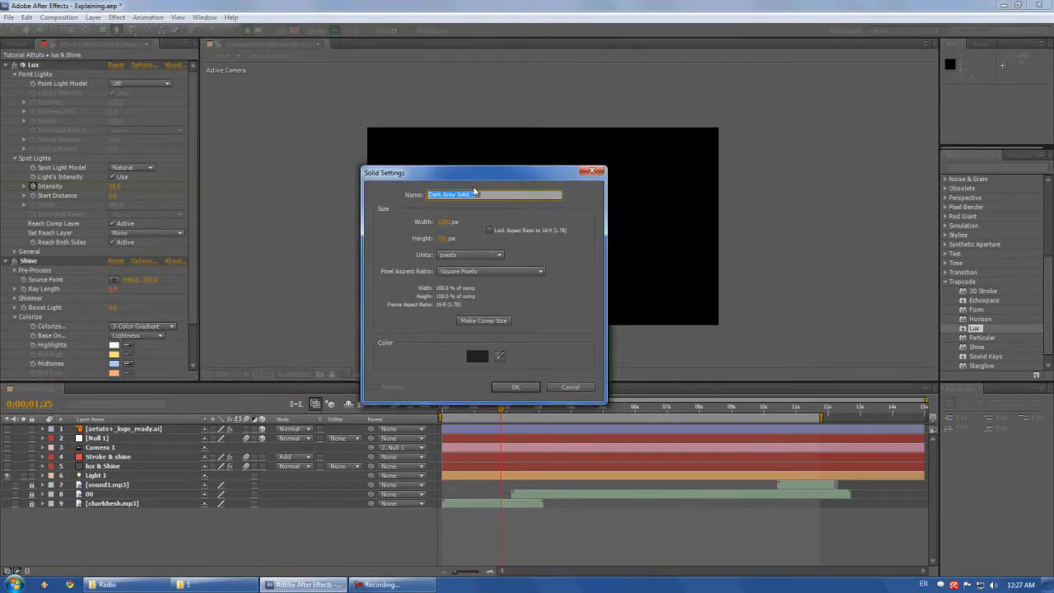
{"action": "left_click", "coordinate": [469, 272]}
{"action": "left_click", "coordinate": [470, 280]}
{"action": "left_click", "coordinate": [485, 321]}
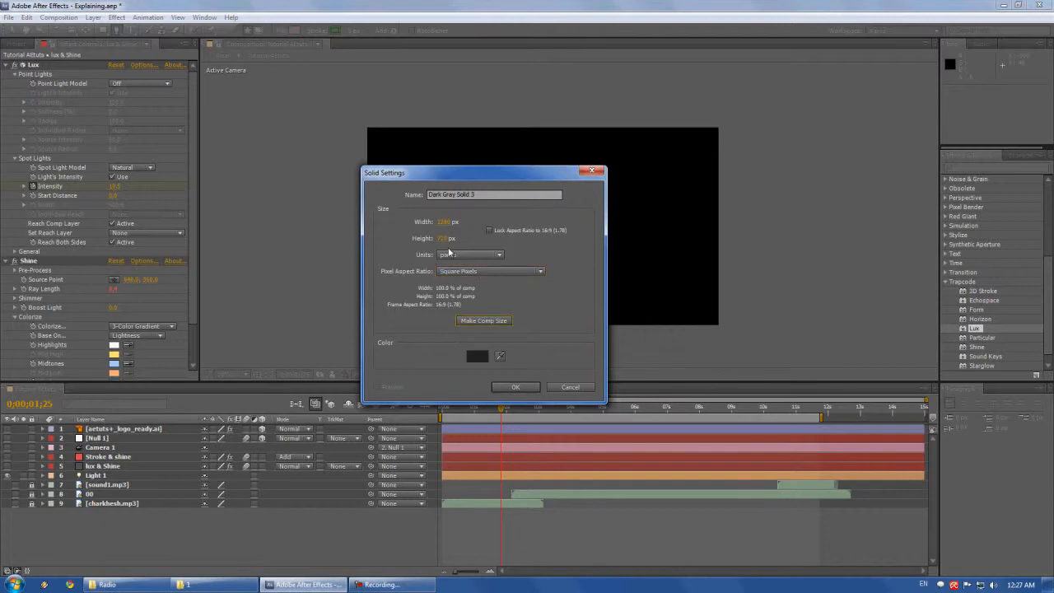
{"action": "left_click_drag", "start_coordinate": [484, 179], "coordinate": [364, 206]}
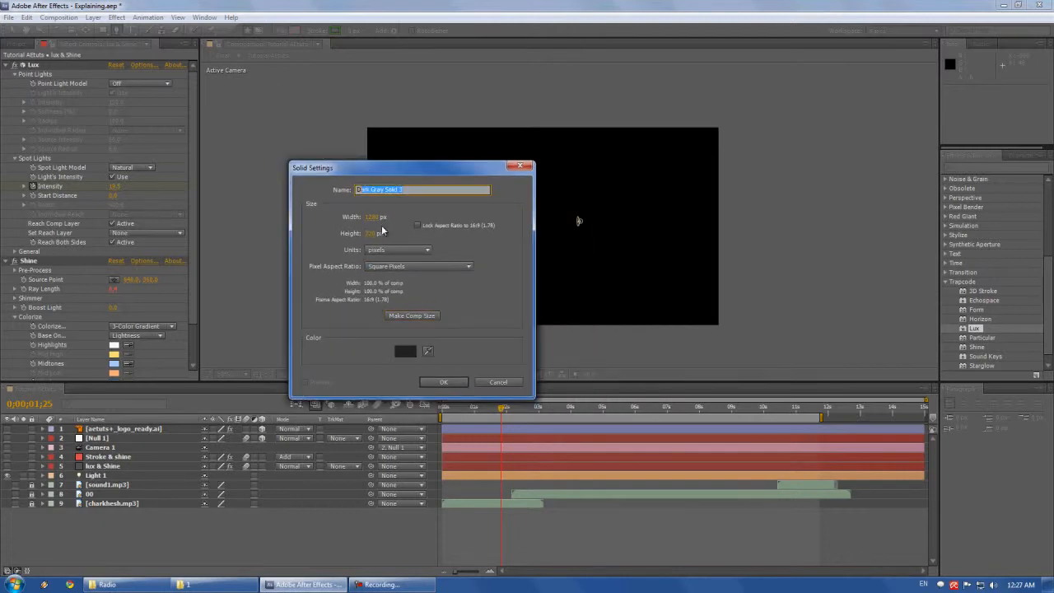
{"action": "left_click", "coordinate": [420, 194]}
{"action": "left_click", "coordinate": [404, 354]}
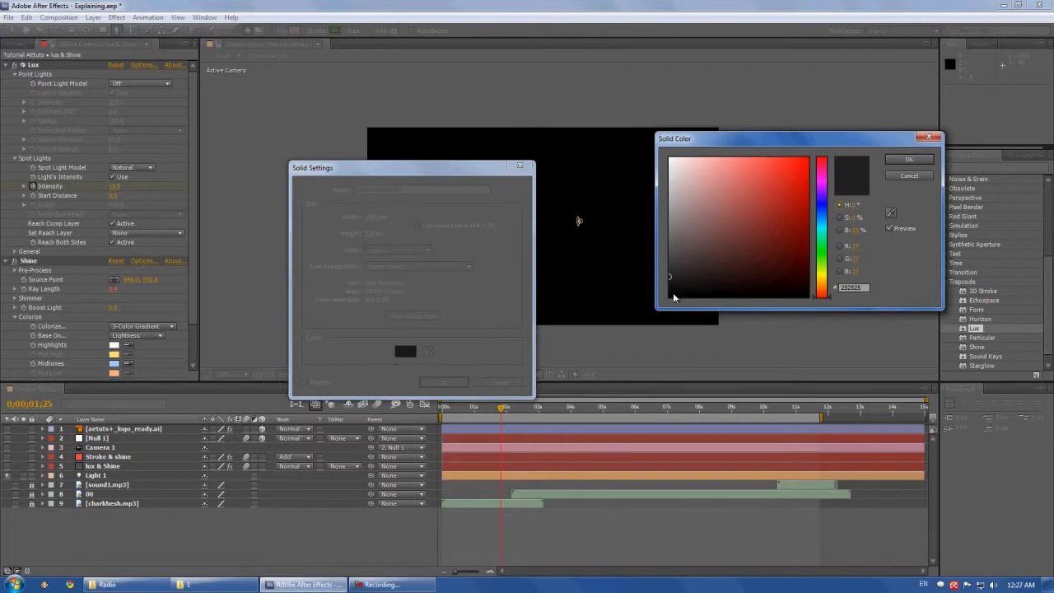
{"action": "left_click", "coordinate": [906, 160]}
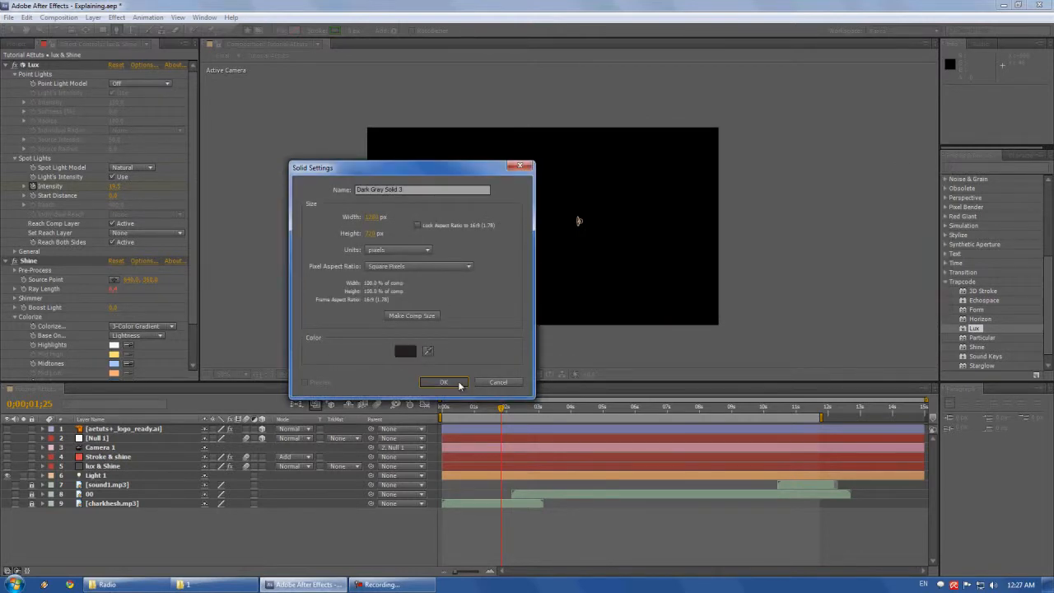
{"action": "left_click", "coordinate": [442, 382]}
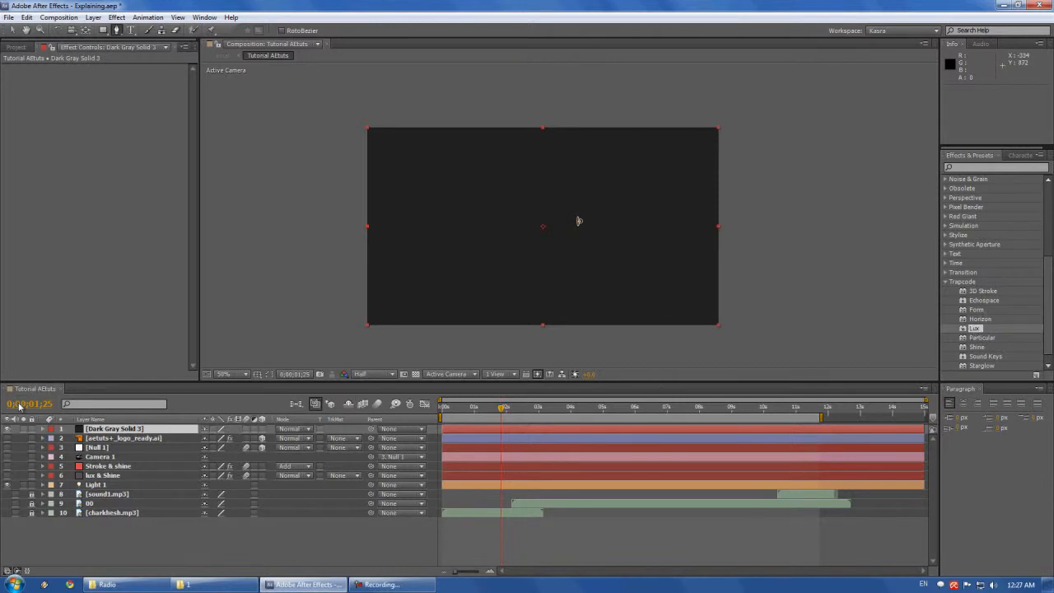
Step: Delete the new dark gray solid from the composition
{"action": "left_click", "coordinate": [162, 570]}
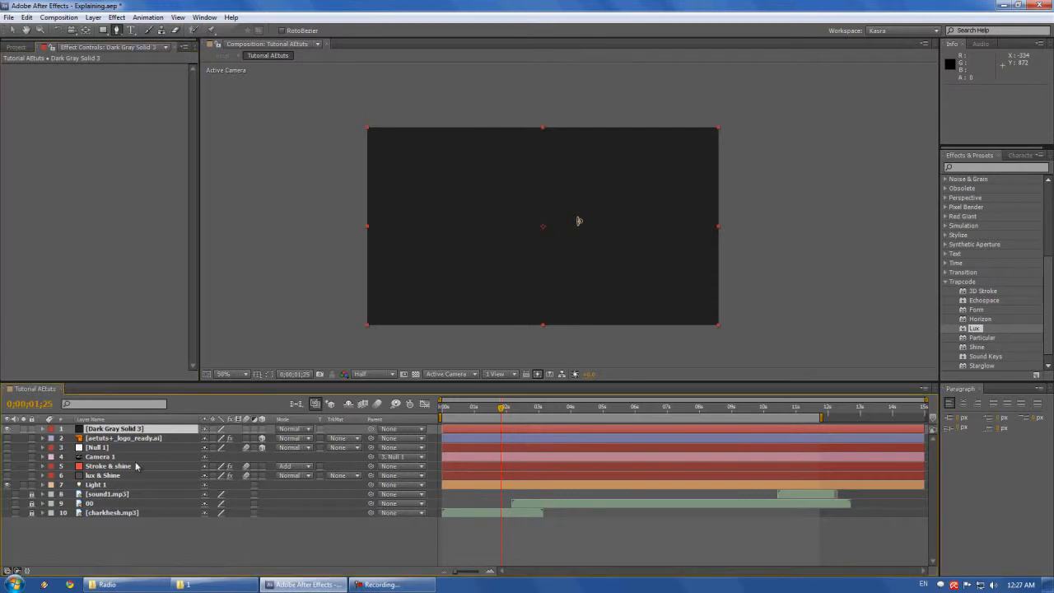
{"action": "left_click", "coordinate": [155, 430]}
{"action": "key", "text": "Delete"}
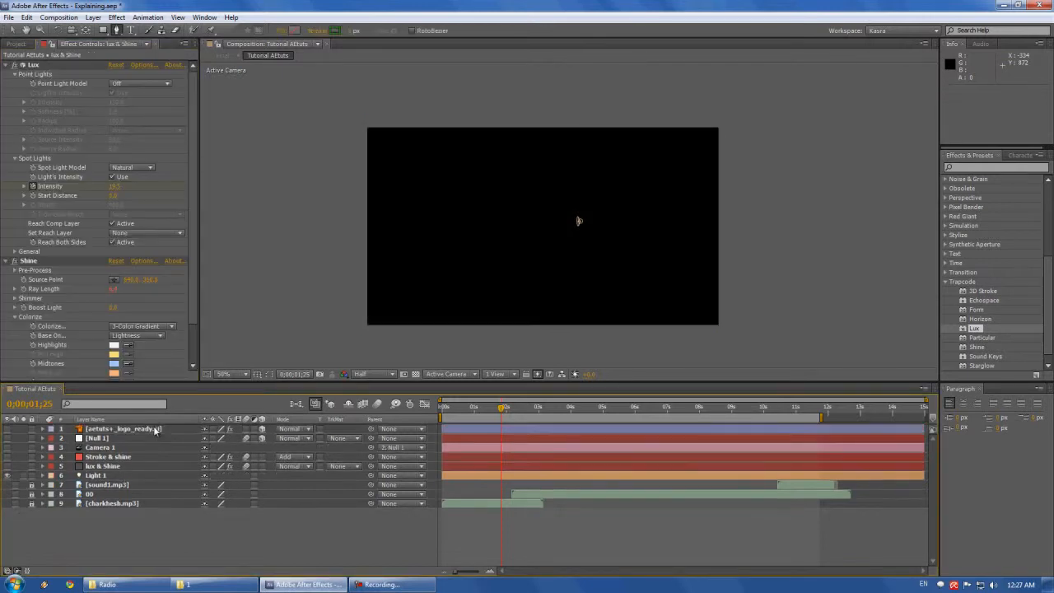
Step: Show the lux & Shine layer with its Shine effect turned off, and select its Lux effect
{"action": "left_click", "coordinate": [8, 466]}
{"action": "left_click", "coordinate": [102, 467]}
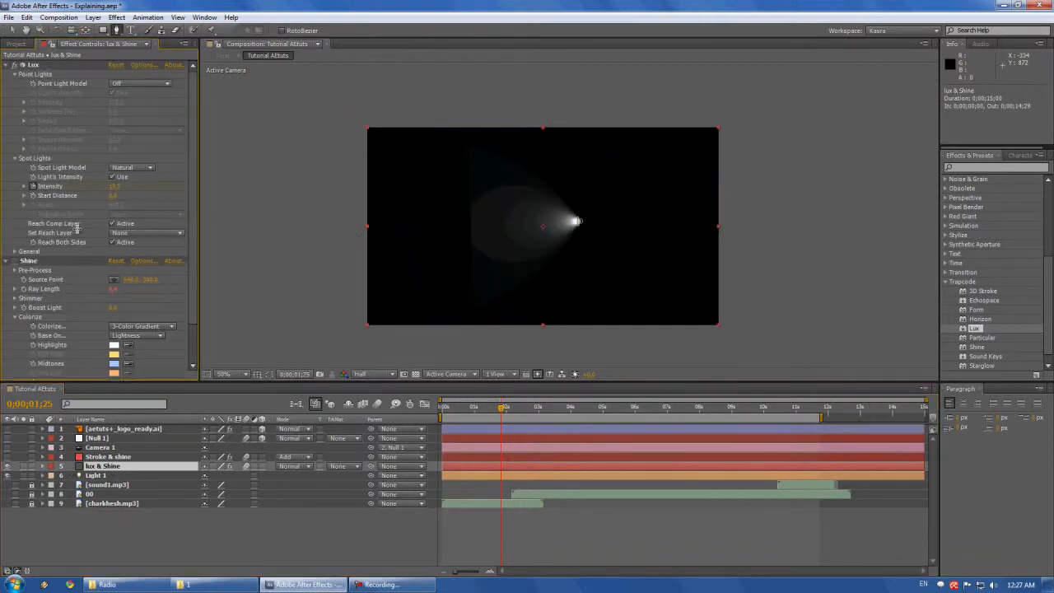
{"action": "left_click", "coordinate": [34, 68]}
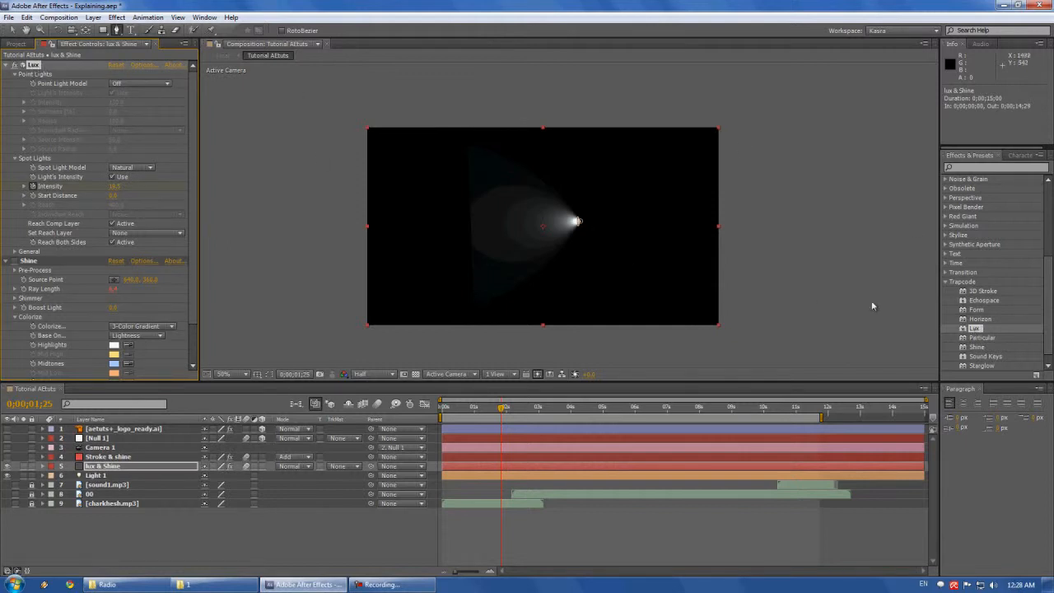
{"action": "left_click", "coordinate": [12, 31]}
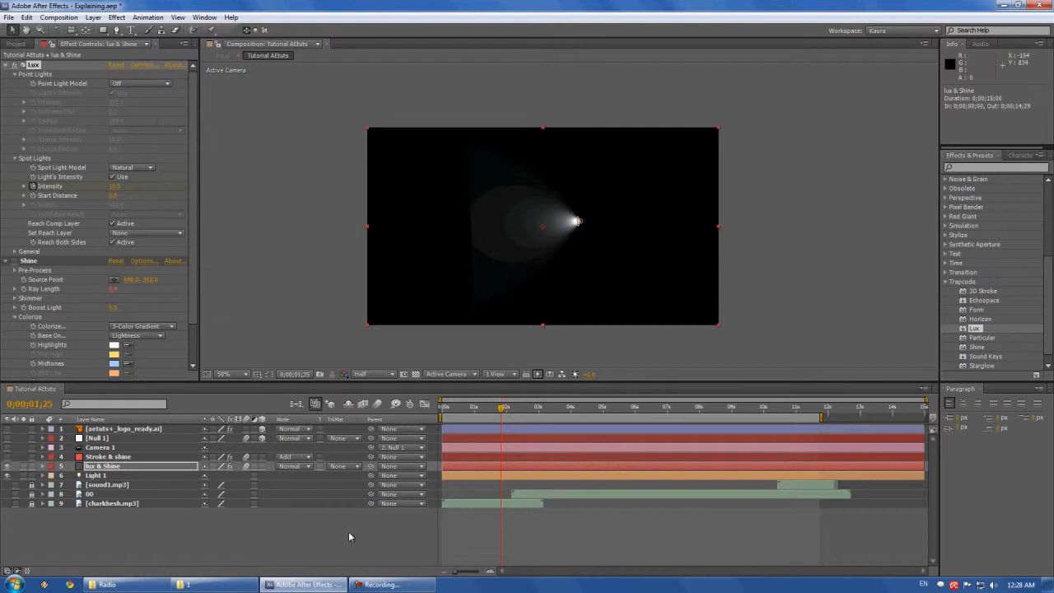
{"action": "left_click", "coordinate": [395, 586]}
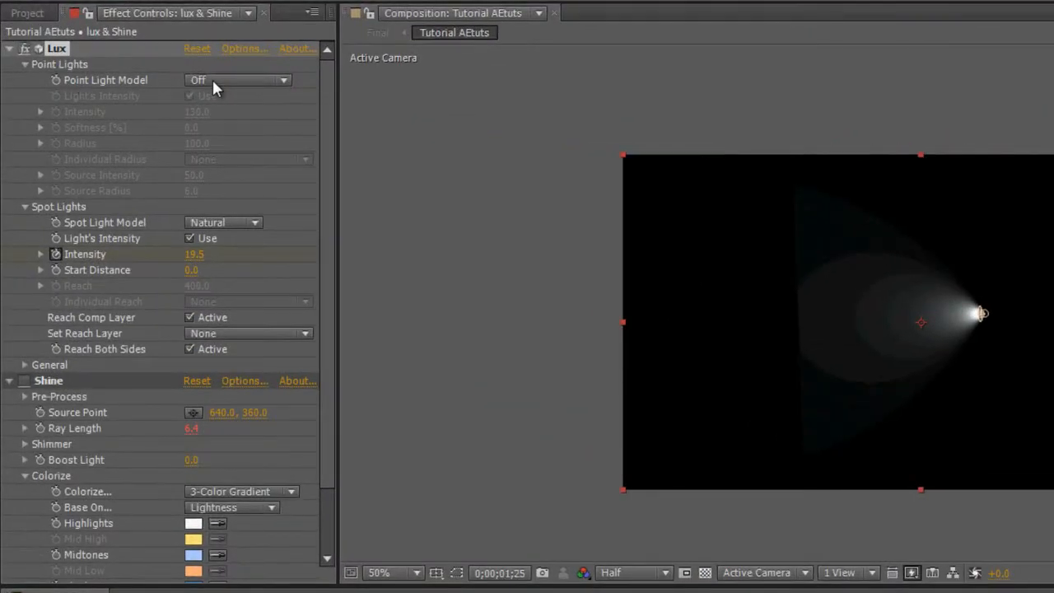
Step: Review the Point Light Model and Spot Light Model choices of the Lux effect, keeping Off and Natural
{"action": "left_click", "coordinate": [212, 80]}
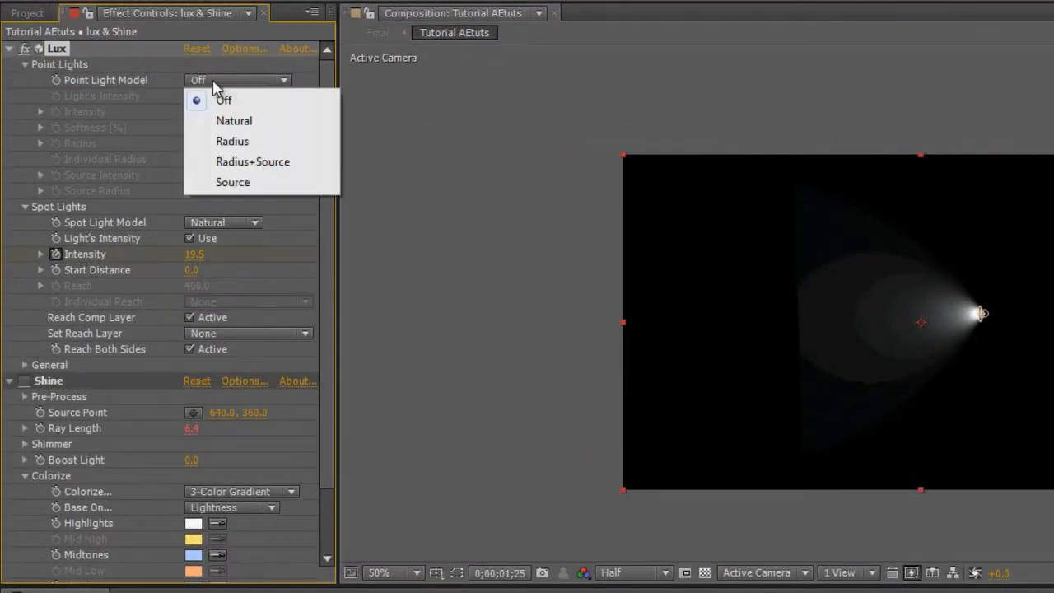
{"action": "left_click", "coordinate": [251, 233]}
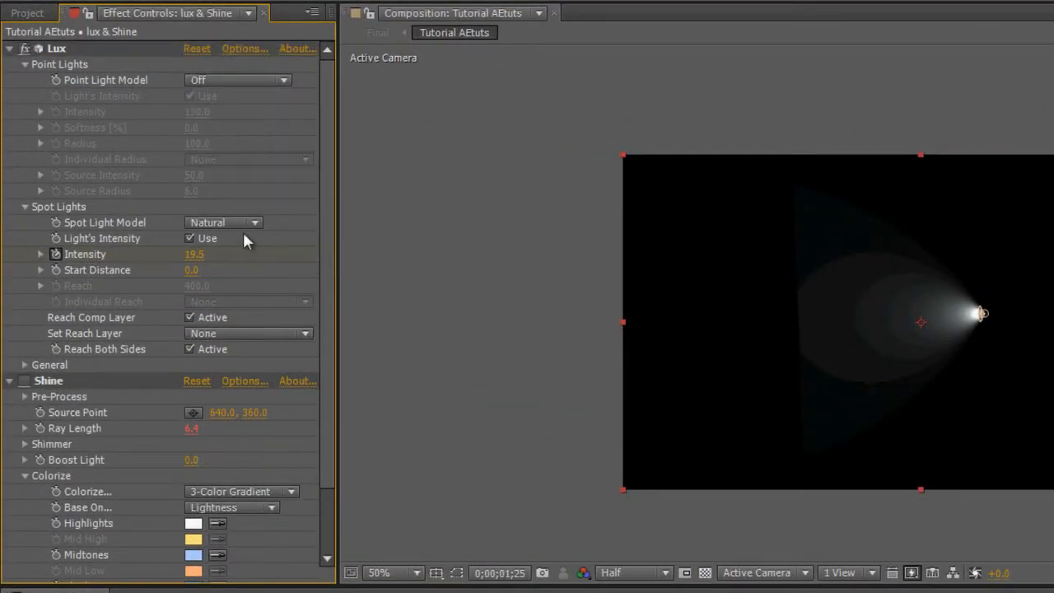
{"action": "left_click", "coordinate": [234, 220]}
{"action": "left_click", "coordinate": [176, 251]}
Step: Expand Lux's Start Distance and compare the spot light with Reach Both Sides off and back on
{"action": "scroll", "coordinate": [181, 209], "scroll_direction": "down", "scroll_amount": 1}
{"action": "scroll", "coordinate": [235, 225], "scroll_direction": "down", "scroll_amount": 1}
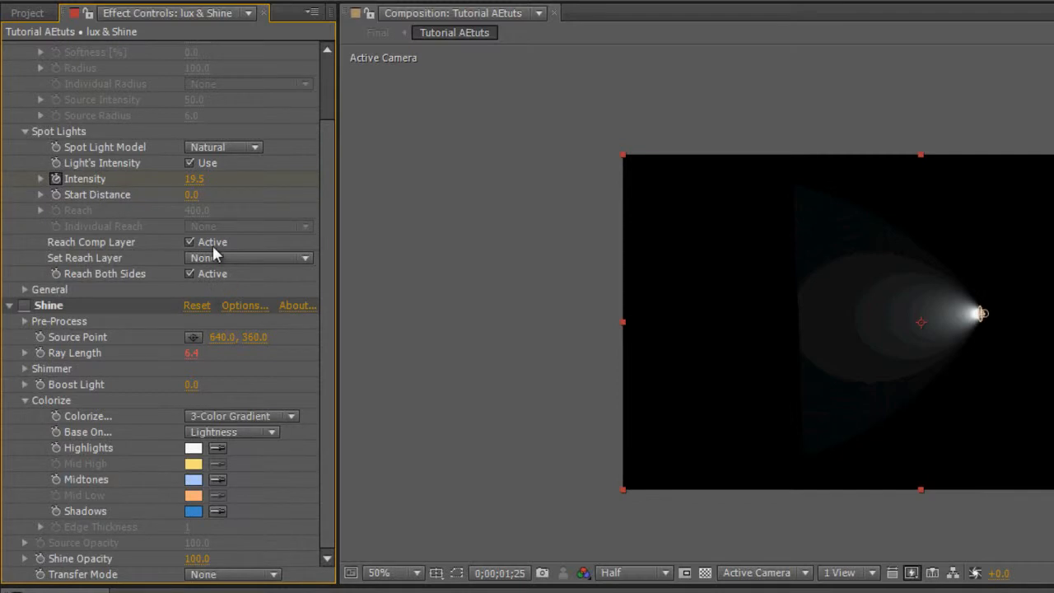
{"action": "left_click", "coordinate": [40, 195]}
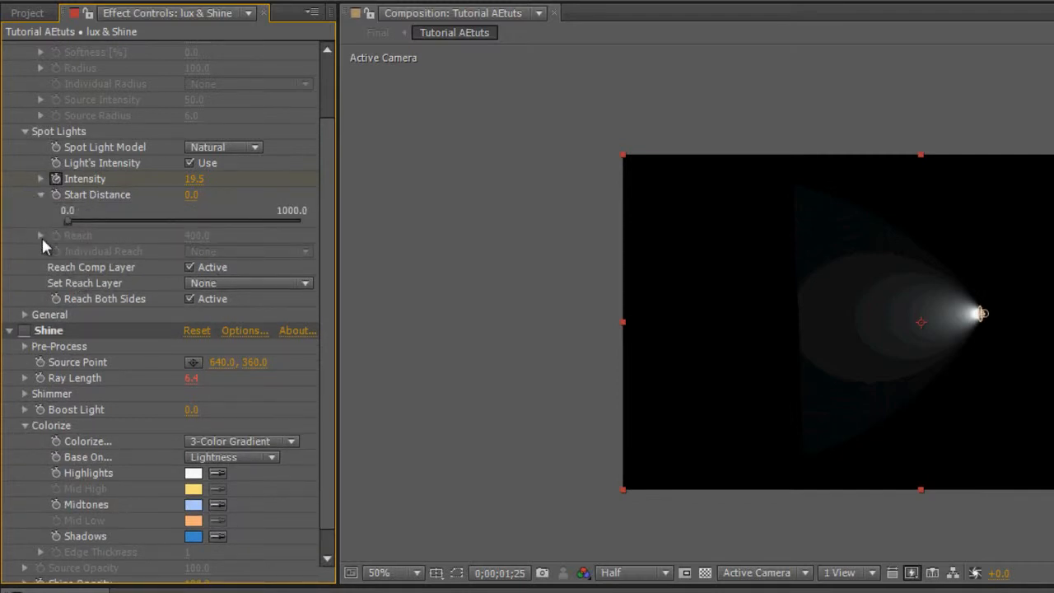
{"action": "scroll", "coordinate": [291, 284], "scroll_direction": "up", "scroll_amount": 1}
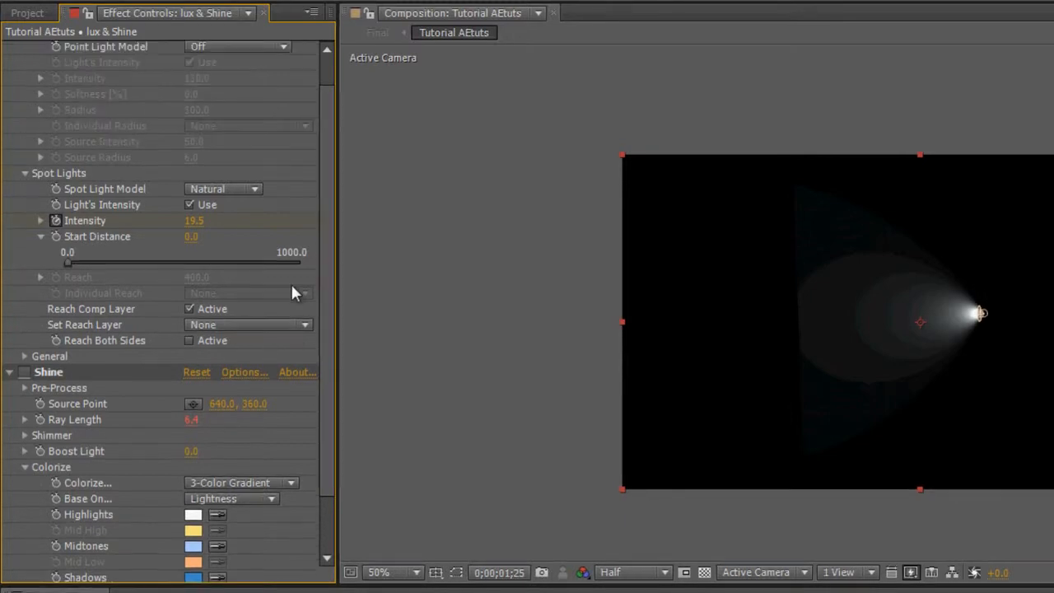
{"action": "left_click", "coordinate": [209, 340]}
{"action": "scroll", "coordinate": [275, 339], "scroll_direction": "up", "scroll_amount": 1}
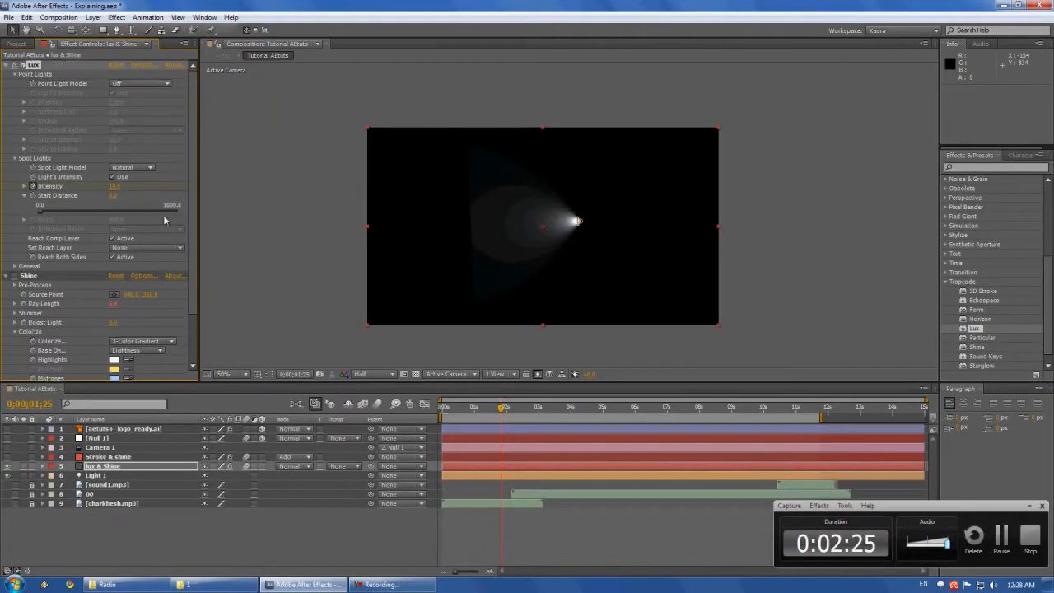
Step: Scrub through the first two seconds and examine the Lux Intensity keyframes of the lux & Shine layer in the timeline
{"action": "left_click", "coordinate": [453, 408]}
{"action": "left_click_drag", "start_coordinate": [453, 408], "coordinate": [494, 412]}
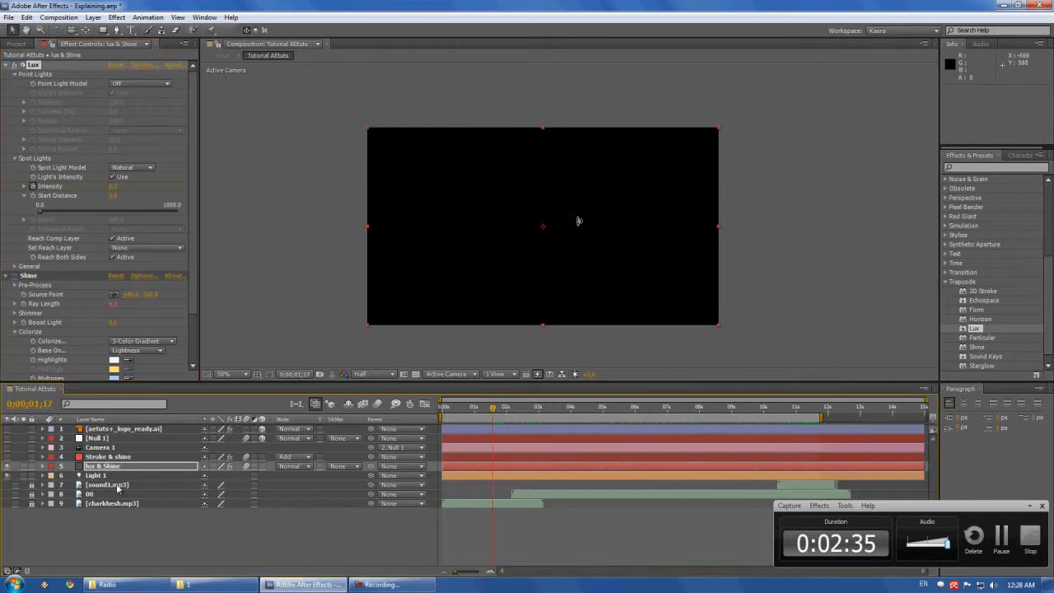
{"action": "left_click", "coordinate": [43, 466]}
{"action": "scroll", "coordinate": [420, 462], "scroll_direction": "down", "scroll_amount": 5}
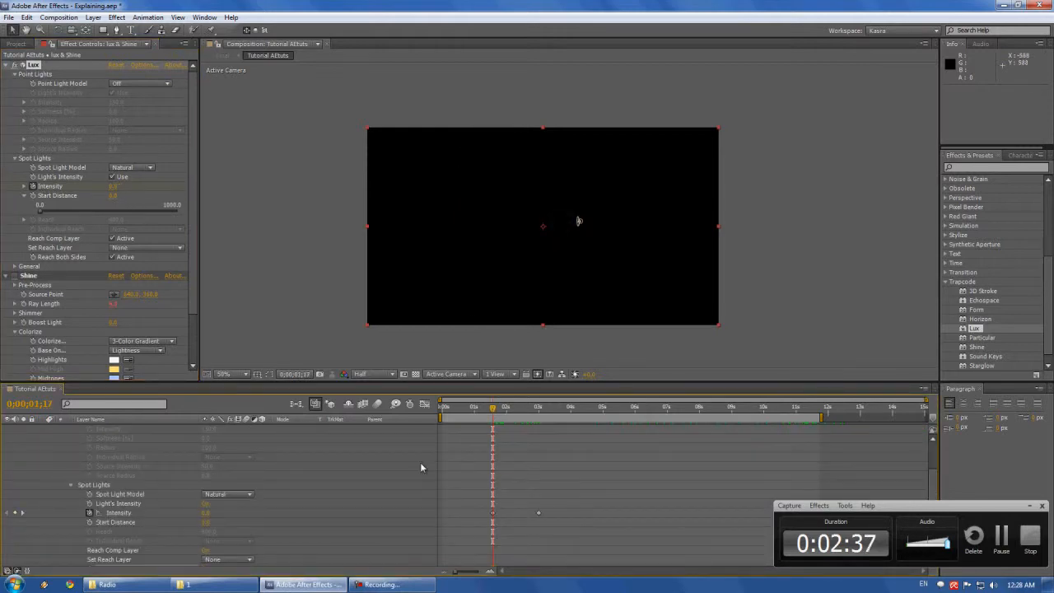
{"action": "left_click_drag", "start_coordinate": [493, 409], "coordinate": [497, 438]}
{"action": "scroll", "coordinate": [496, 470], "scroll_direction": "up", "scroll_amount": 5}
{"action": "scroll", "coordinate": [488, 449], "scroll_direction": "down", "scroll_amount": 1}
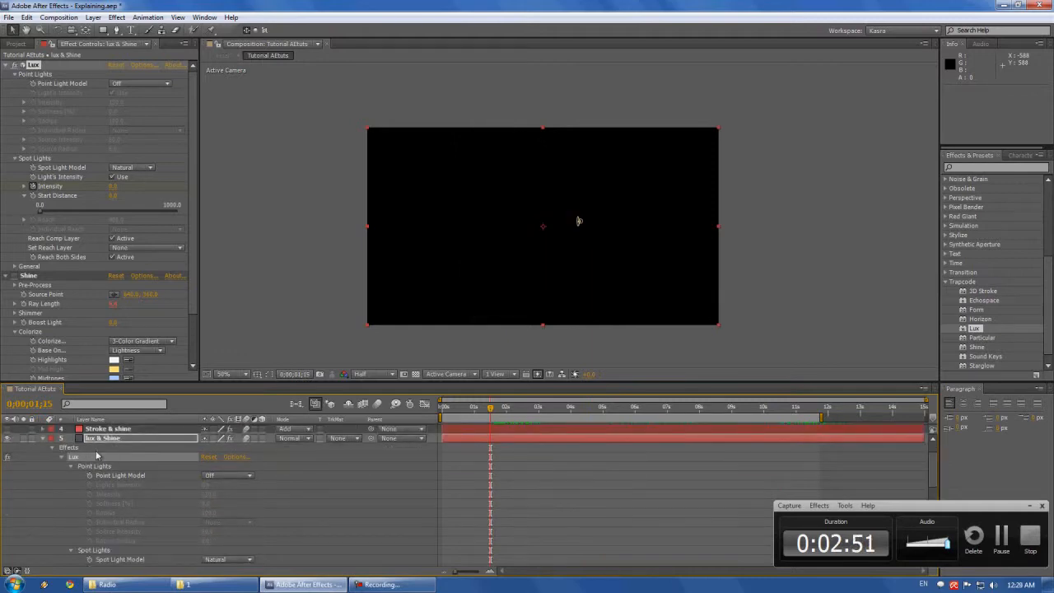
{"action": "left_click", "coordinate": [43, 439]}
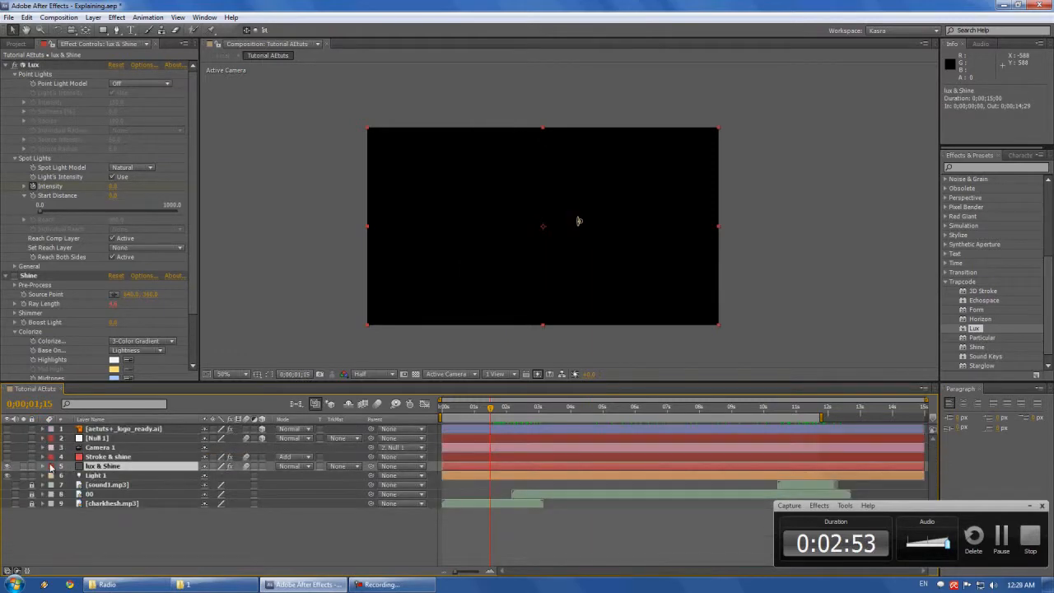
Step: Turn the Shine effect of the lux & Shine layer back on and move the playhead to 0;00;05;00
{"action": "scroll", "coordinate": [25, 214], "scroll_direction": "down", "scroll_amount": 3}
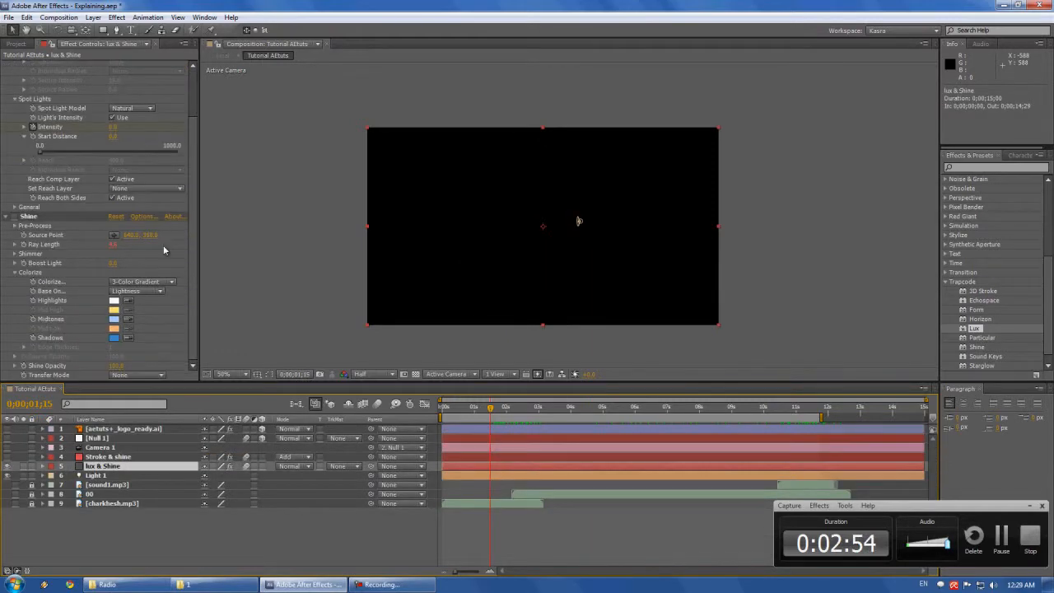
{"action": "left_click", "coordinate": [35, 218]}
{"action": "left_click", "coordinate": [976, 346]}
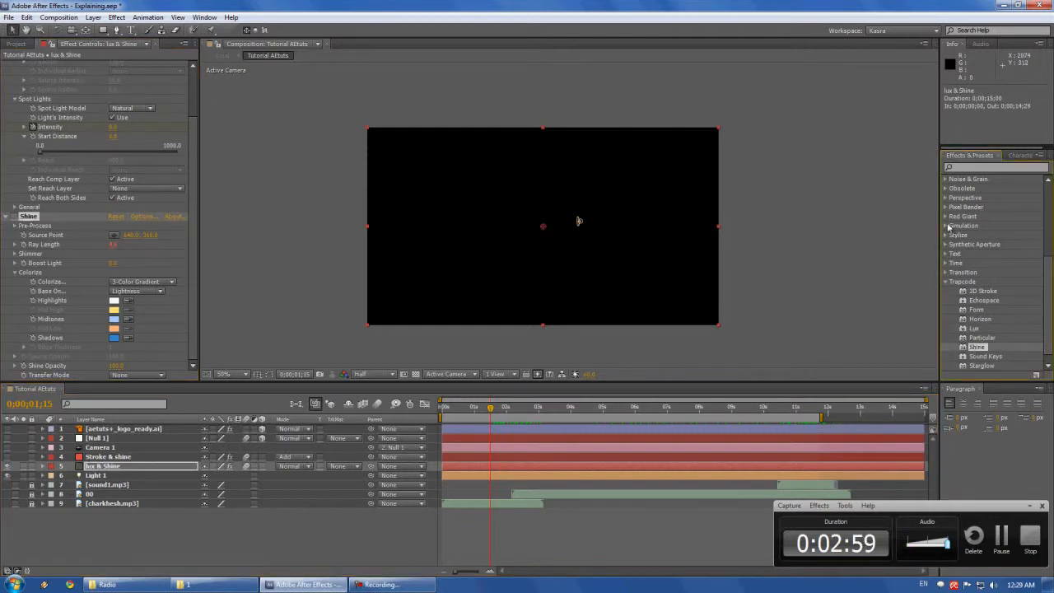
{"action": "left_click", "coordinate": [14, 220]}
{"action": "left_click_drag", "start_coordinate": [490, 407], "coordinate": [614, 430]}
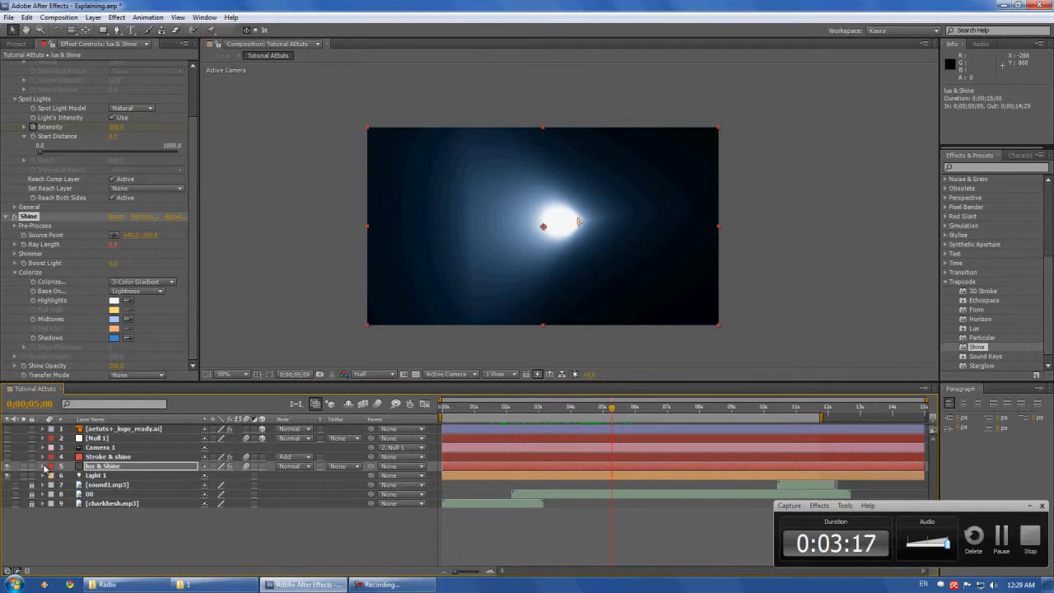
Step: Reveal the Shine effect's Ray Length property in the timeline and inspect its expression text without changing it
{"action": "left_click", "coordinate": [47, 467]}
{"action": "left_click", "coordinate": [62, 457]}
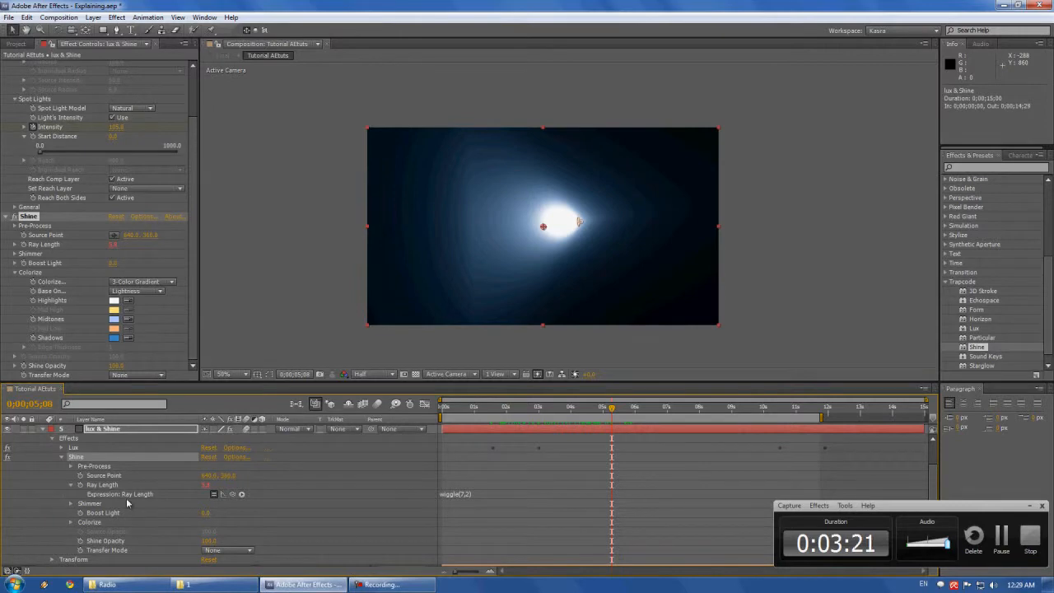
{"action": "scroll", "coordinate": [412, 500], "scroll_direction": "down", "scroll_amount": 2}
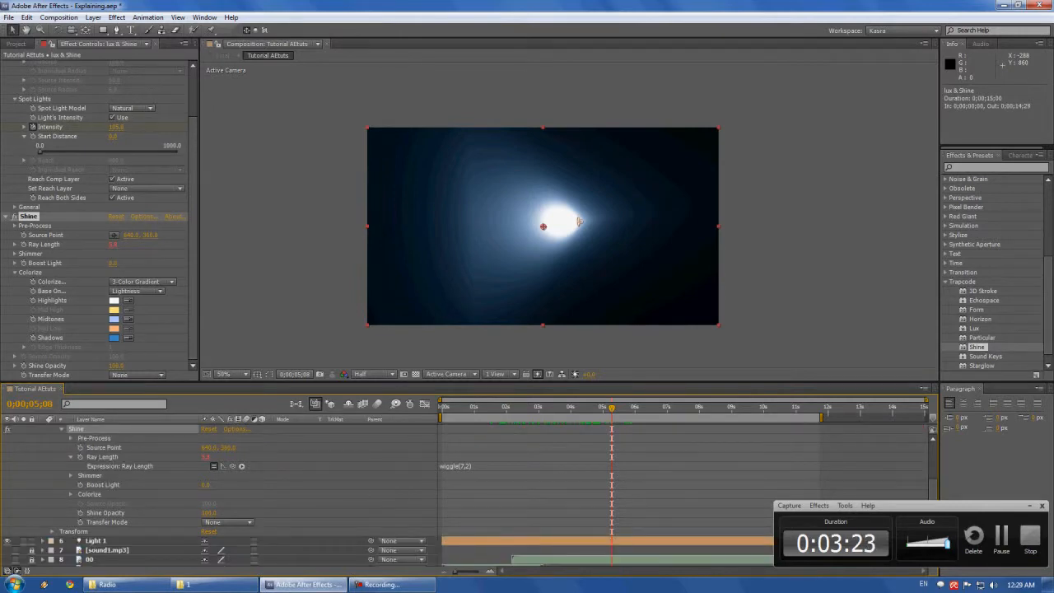
{"action": "left_click", "coordinate": [463, 467]}
{"action": "left_click_drag", "start_coordinate": [475, 467], "coordinate": [443, 465]}
{"action": "left_click", "coordinate": [494, 466]}
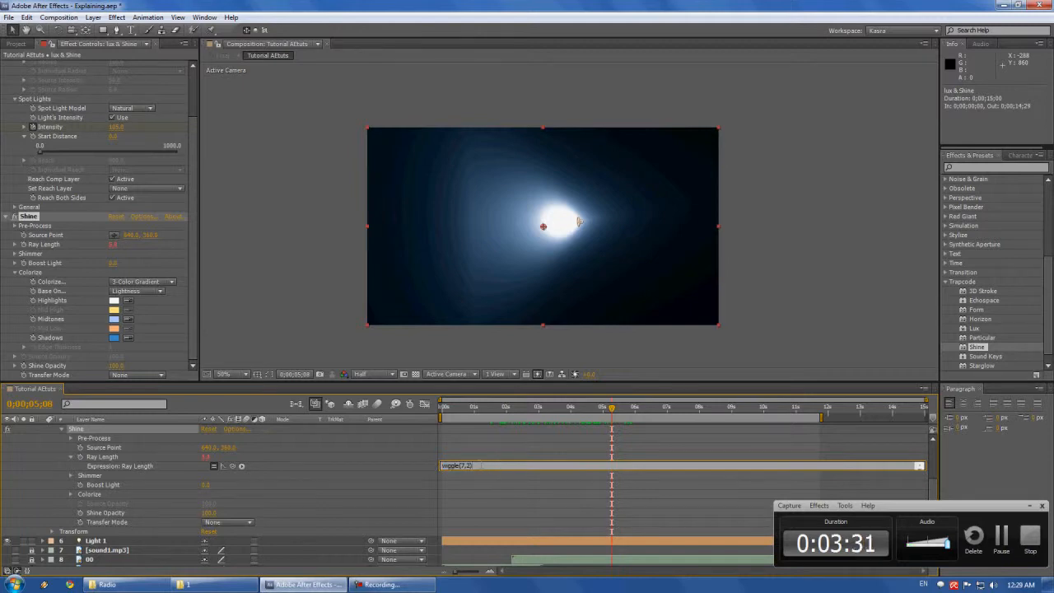
{"action": "left_click_drag", "start_coordinate": [459, 466], "coordinate": [372, 494]}
{"action": "left_click", "coordinate": [473, 466]}
{"action": "left_click", "coordinate": [487, 466]}
{"action": "left_click", "coordinate": [376, 484]}
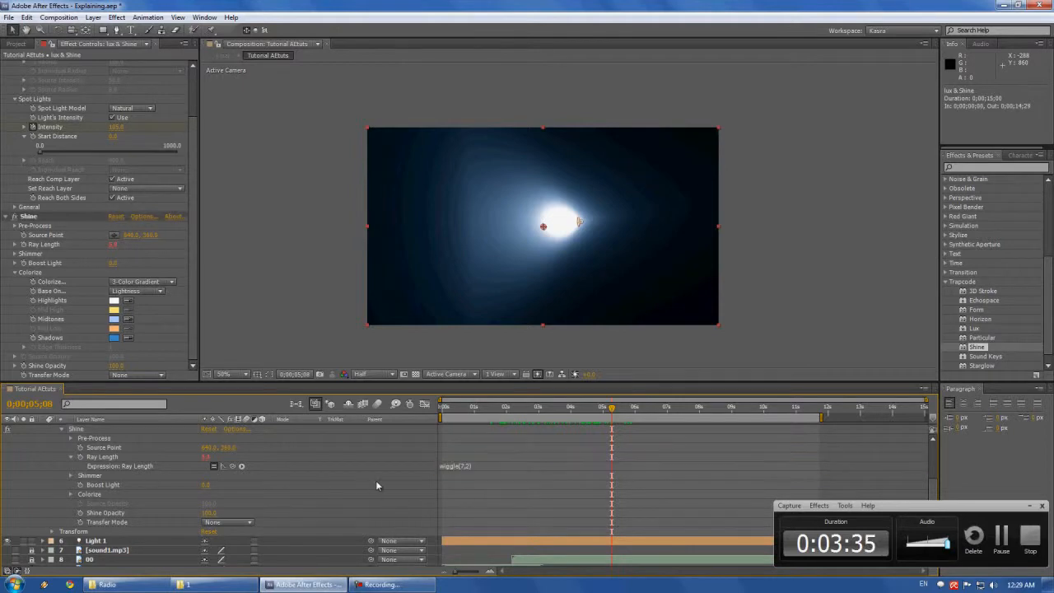
Step: Remove the expression from Shine's Ray Length property
{"action": "left_click", "coordinate": [71, 457]}
{"action": "left_click", "coordinate": [72, 459]}
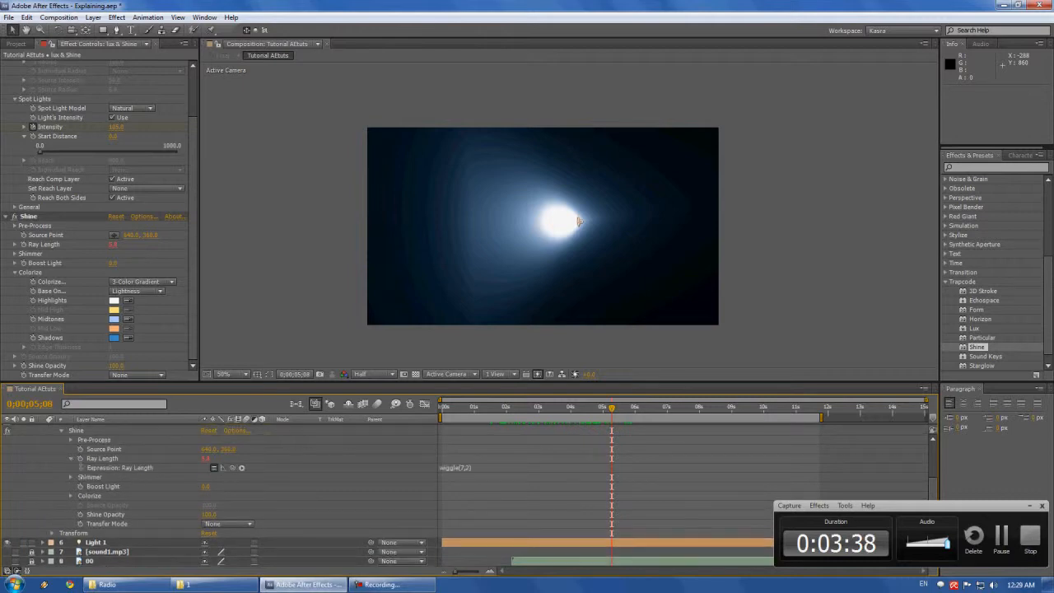
{"action": "left_click", "coordinate": [462, 468]}
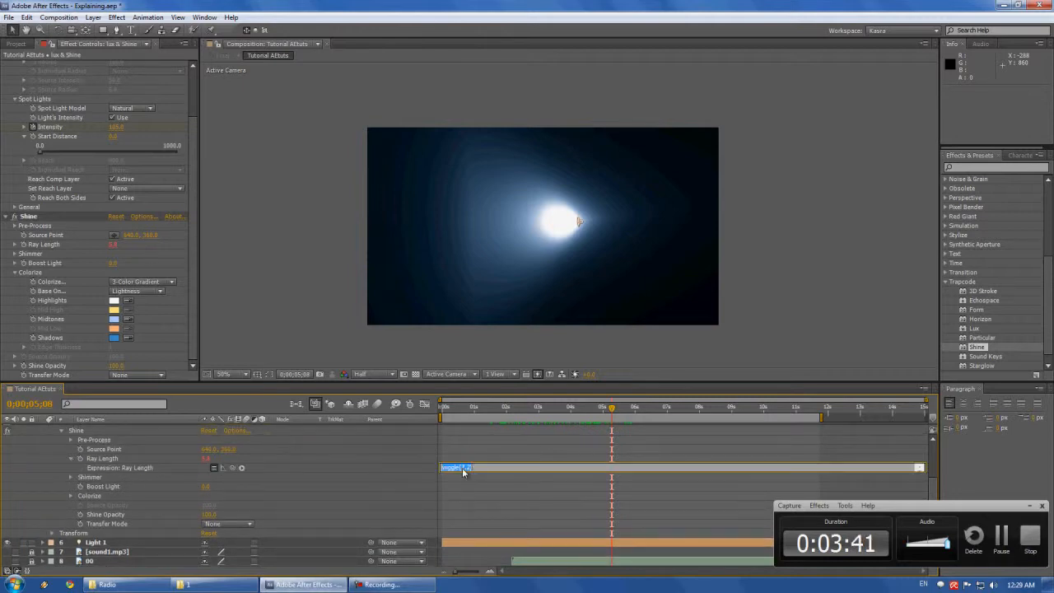
{"action": "left_click", "coordinate": [469, 458]}
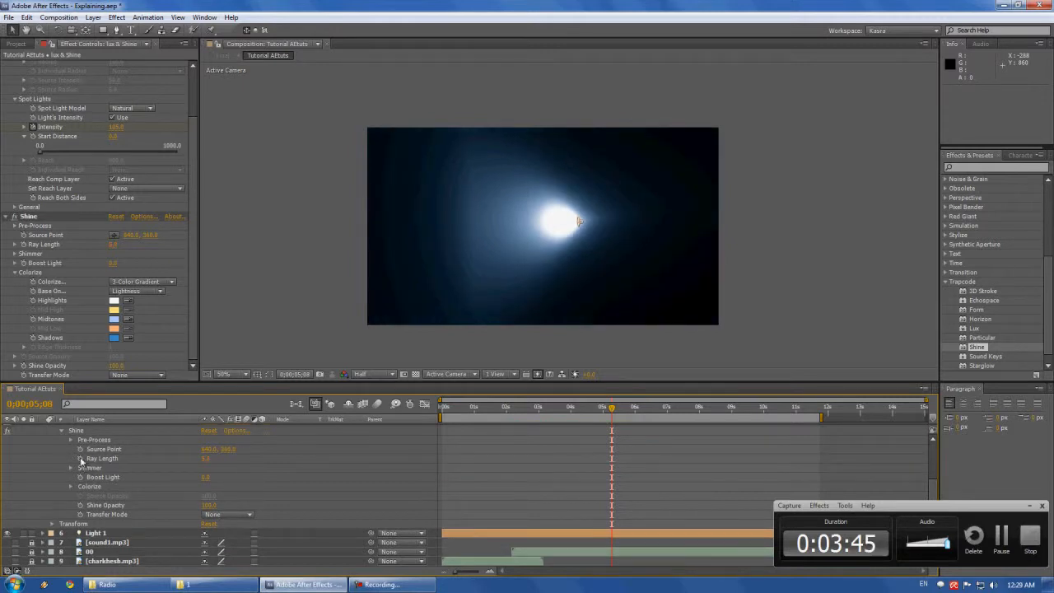
Step: Add the expression wiggle(7,2) to Shine's Ray Length property
{"action": "left_click", "coordinate": [80, 457], "text": "alt"}
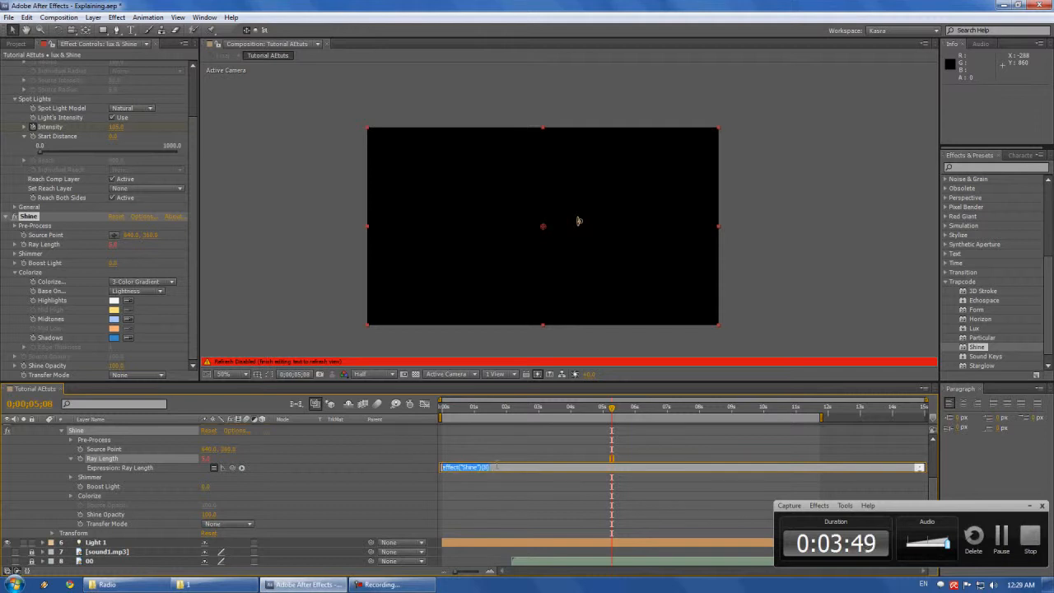
{"action": "left_click_drag", "start_coordinate": [501, 469], "coordinate": [358, 476]}
{"action": "type", "text": "wiggle("}
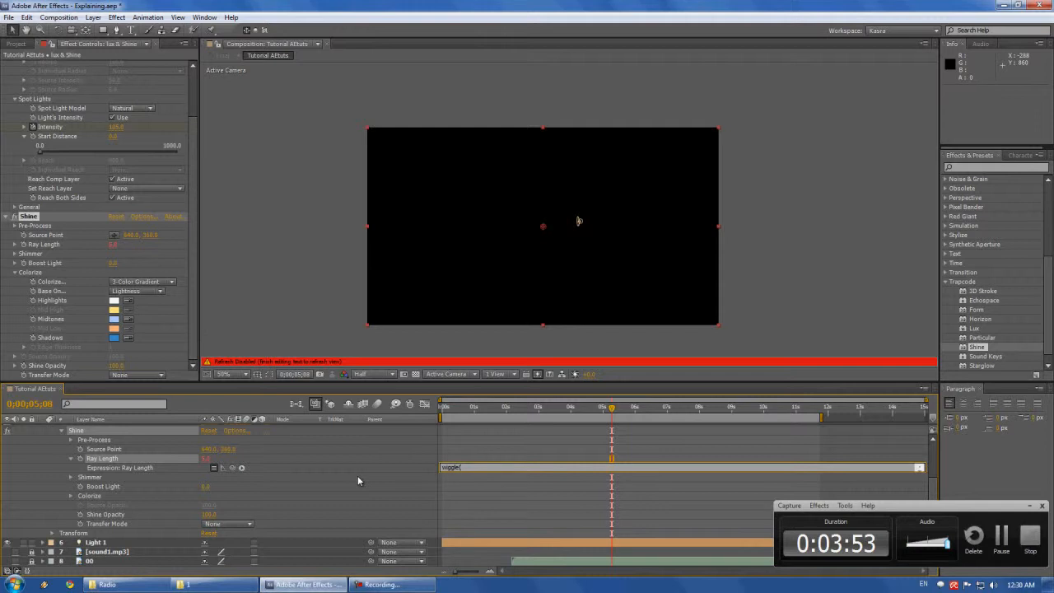
{"action": "type", "text": "7,2)"}
{"action": "left_click", "coordinate": [523, 453]}
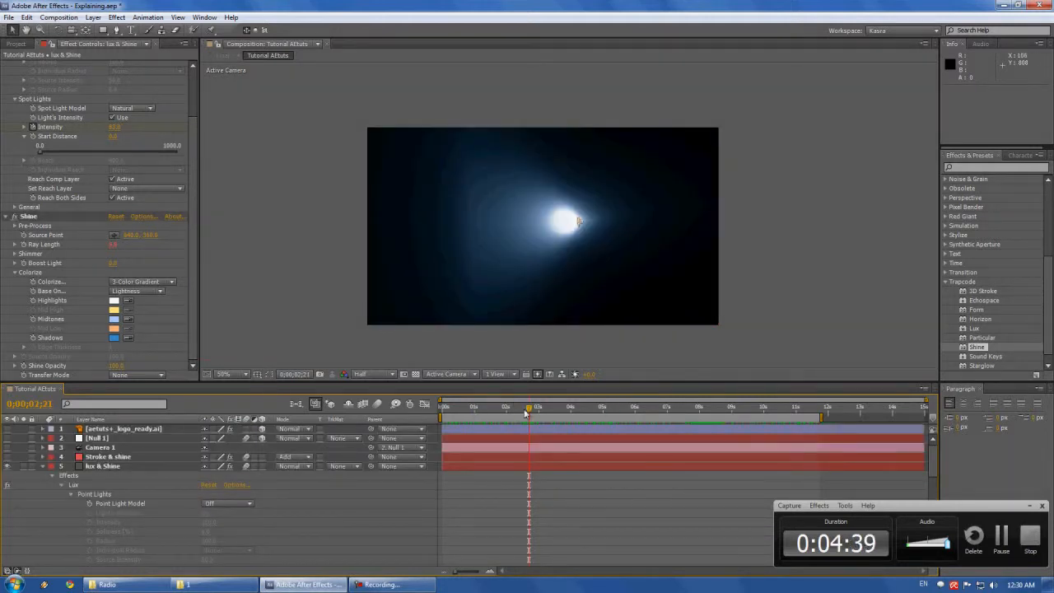
Step: Collapse the lux & Shine layer, move the playhead to 0;00;02;27, and hide that layer
{"action": "left_click", "coordinate": [43, 466]}
{"action": "left_click_drag", "start_coordinate": [512, 400], "coordinate": [534, 415]}
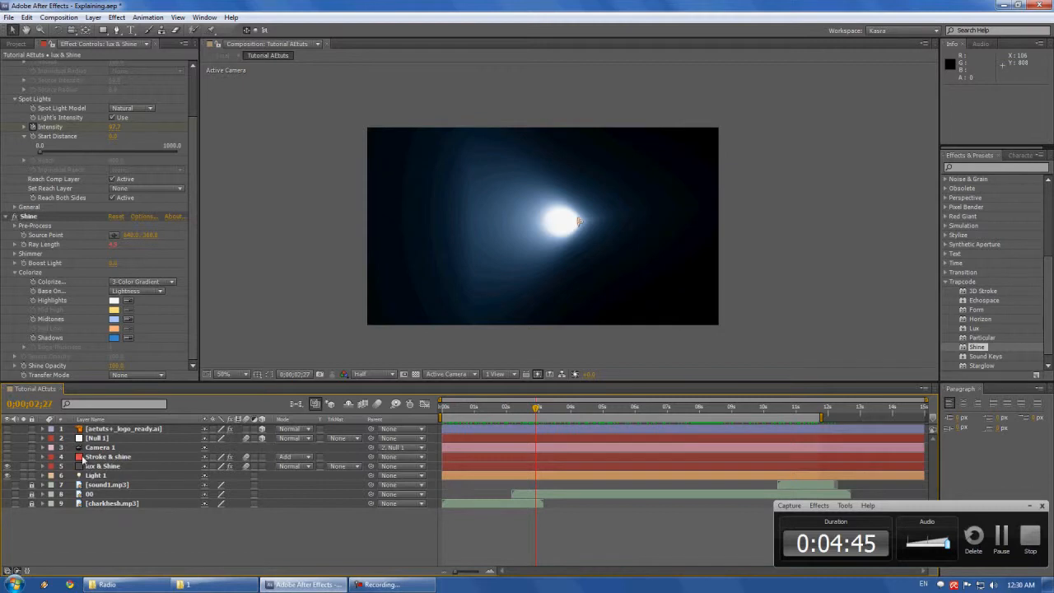
{"action": "left_click", "coordinate": [89, 457]}
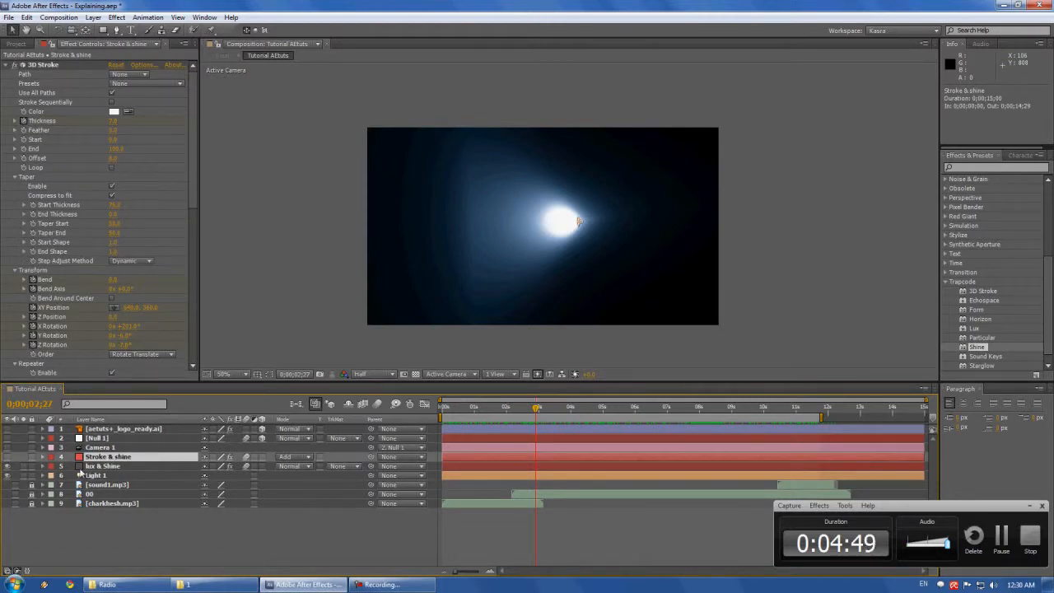
{"action": "left_click", "coordinate": [85, 466]}
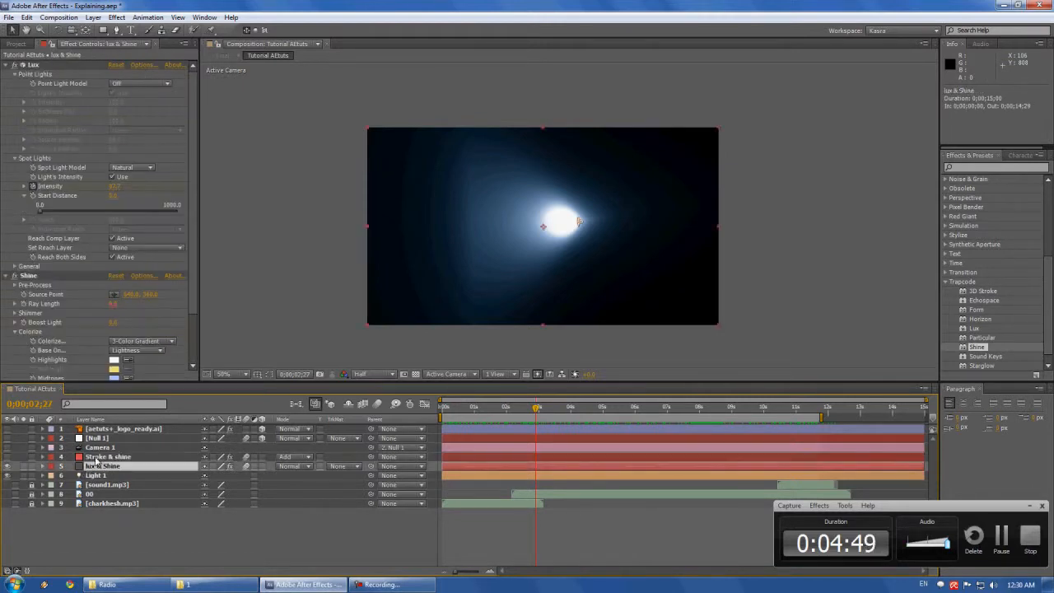
{"action": "left_click", "coordinate": [6, 466]}
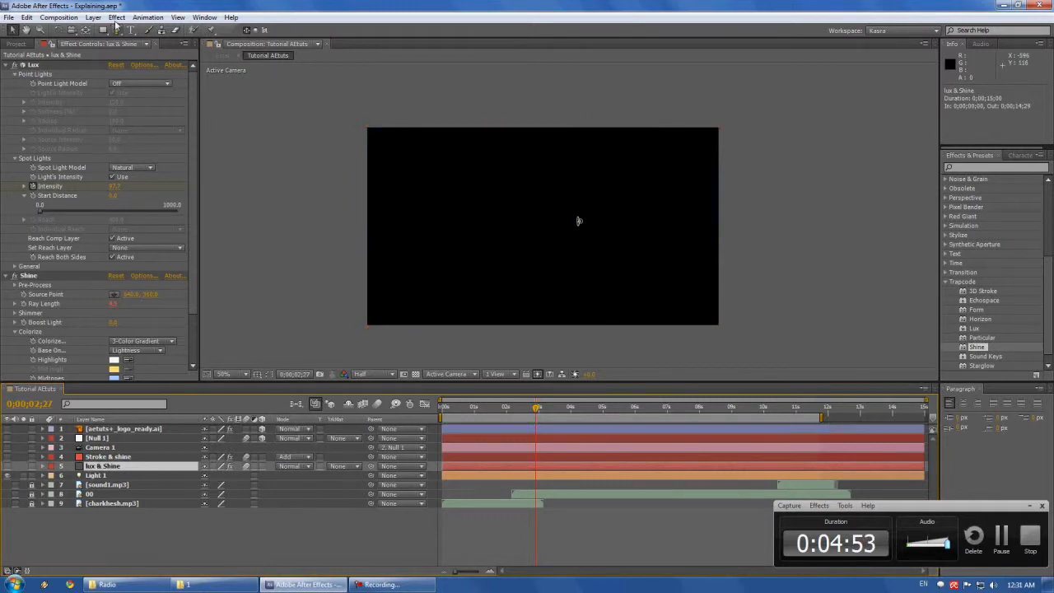
Step: Create a dark gray solid at comp size with the default name, and delete it again
{"action": "left_click", "coordinate": [93, 17]}
{"action": "mouse_move", "coordinate": [115, 30]}
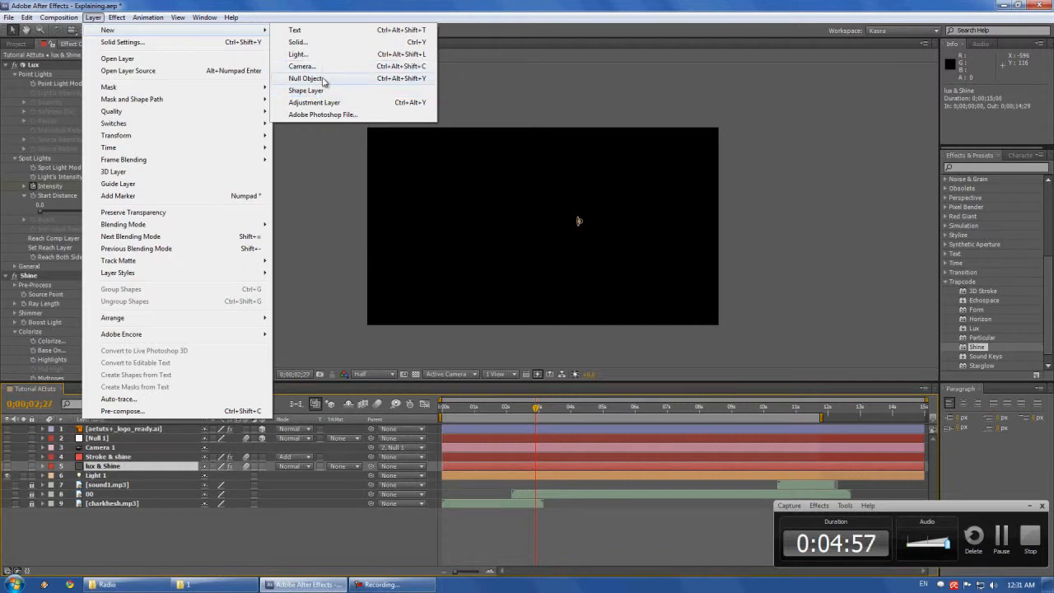
{"action": "left_click", "coordinate": [298, 42]}
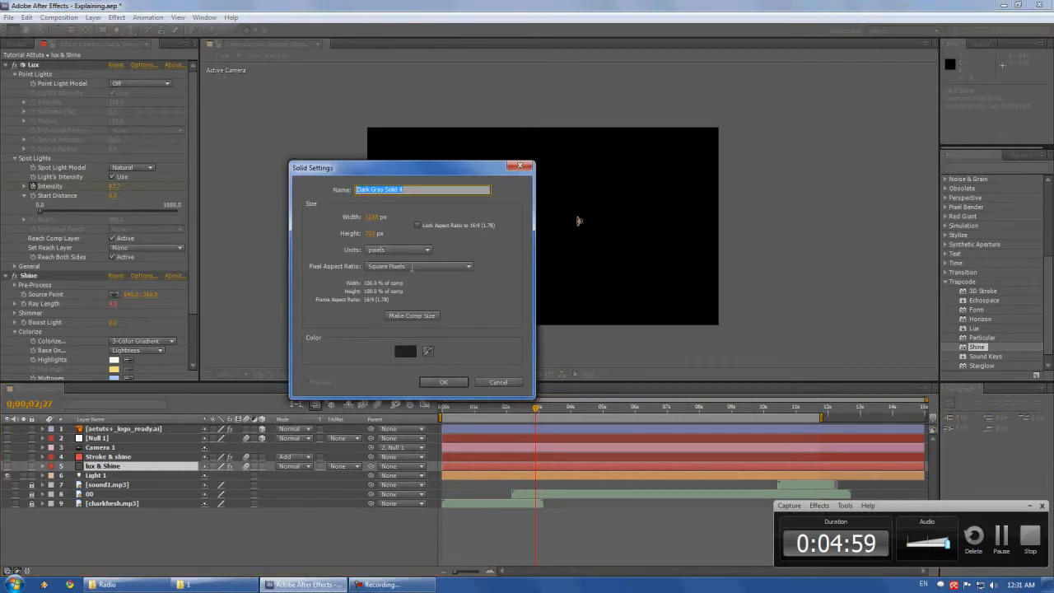
{"action": "double_click", "coordinate": [425, 190]}
{"action": "left_click", "coordinate": [423, 190]}
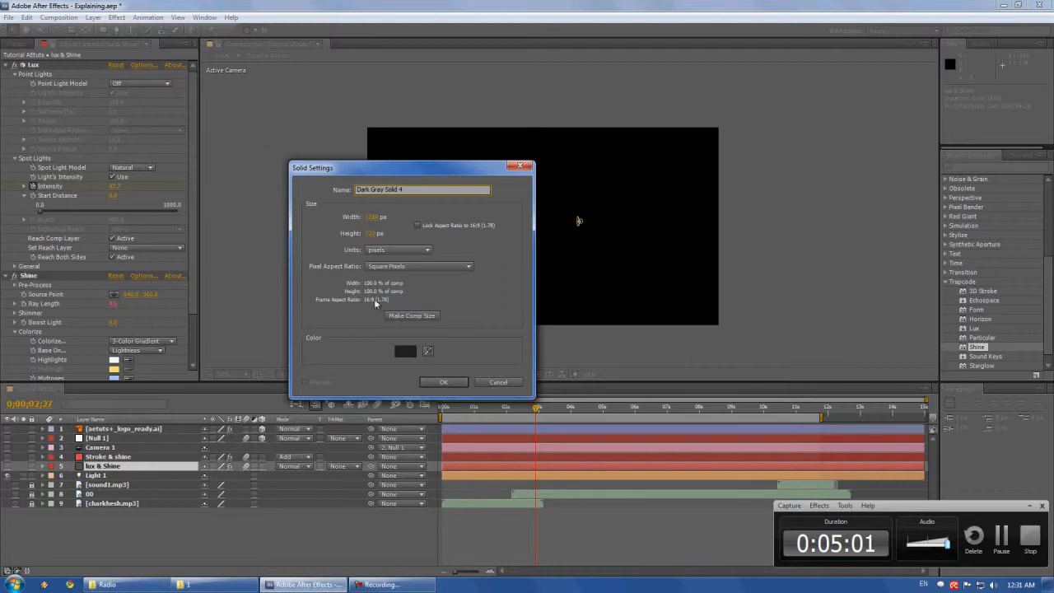
{"action": "double_click", "coordinate": [423, 190]}
{"action": "left_click", "coordinate": [412, 316]}
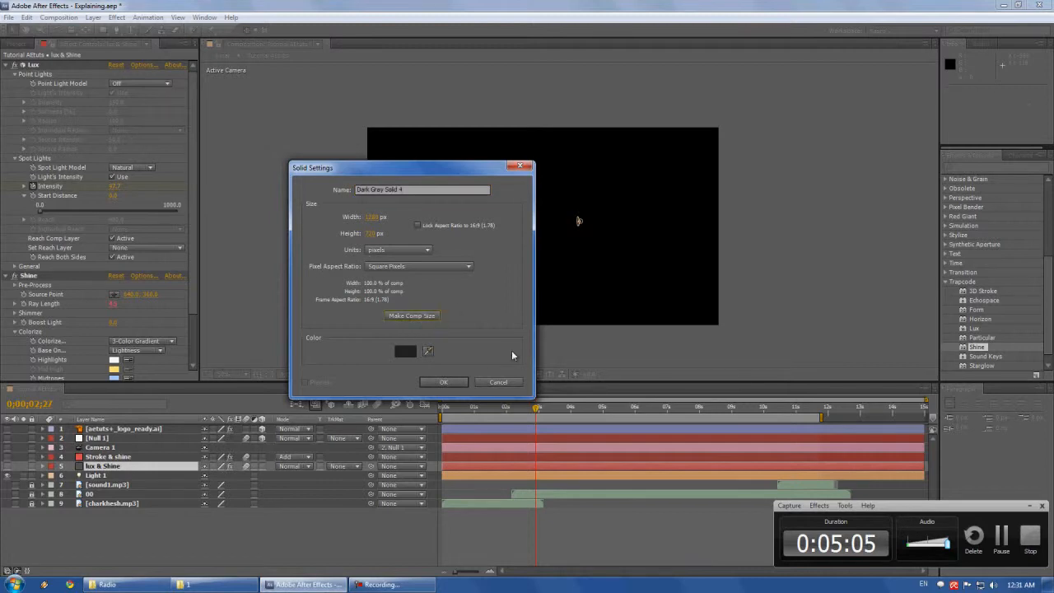
{"action": "left_click", "coordinate": [442, 382]}
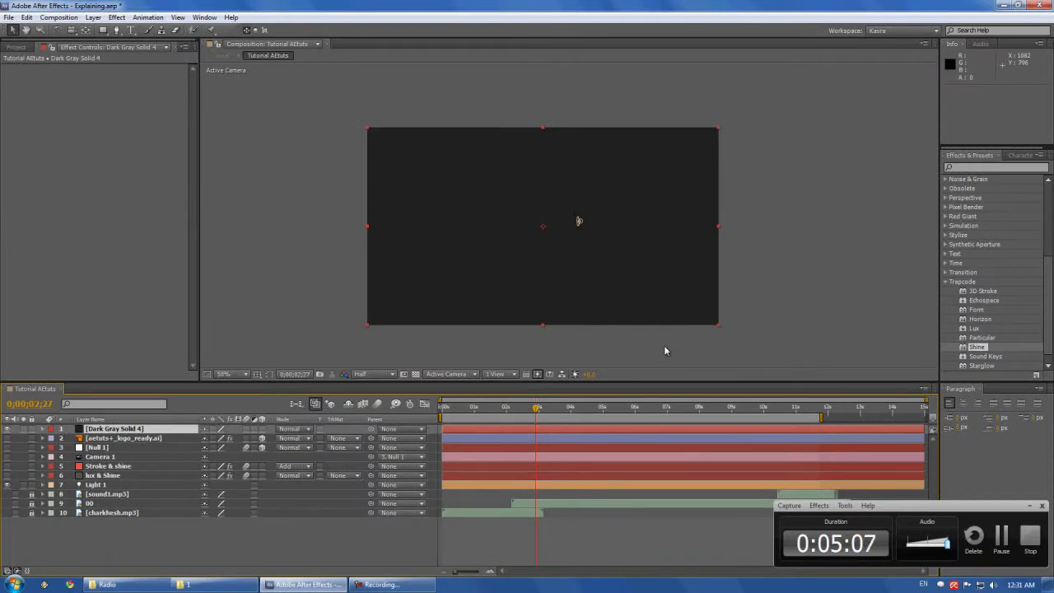
{"action": "key", "text": "Delete"}
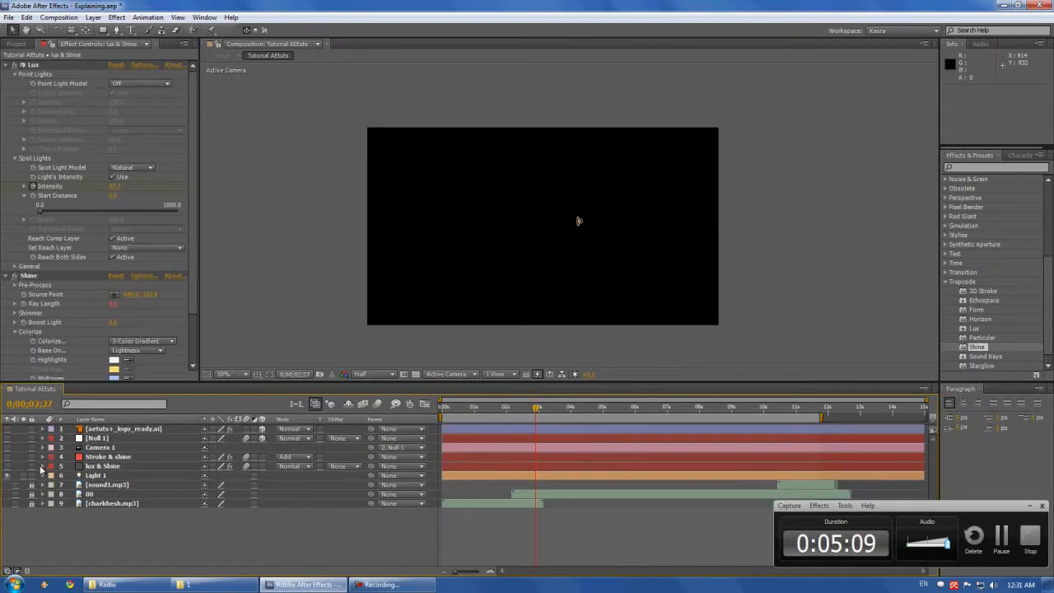
Step: Show the Stroke & shine layer with its Shine effect turned off, and locate 3D Stroke among the Trapcode effects
{"action": "left_click", "coordinate": [105, 456]}
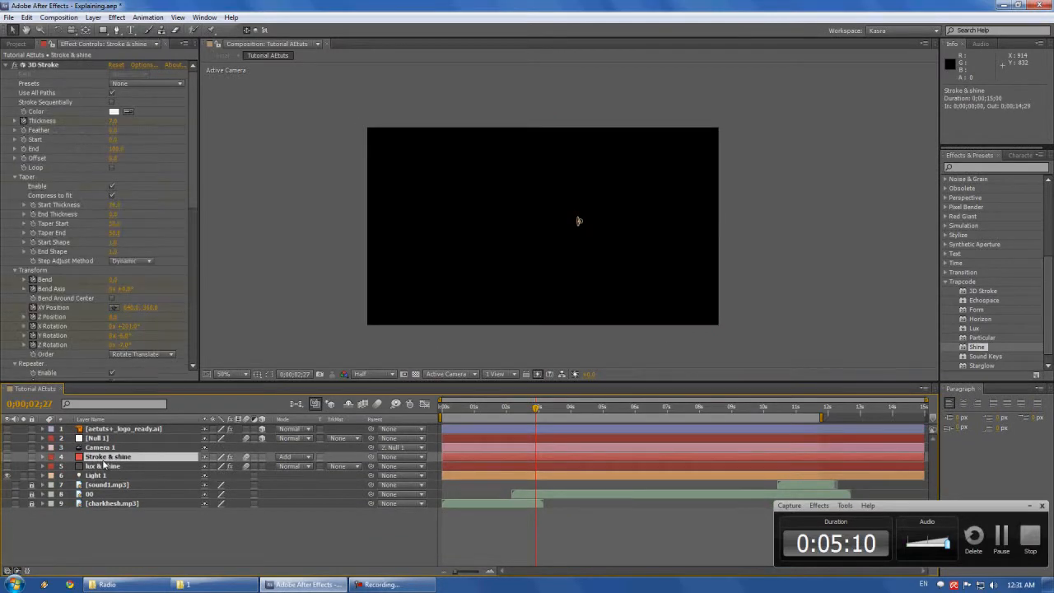
{"action": "left_click", "coordinate": [7, 457]}
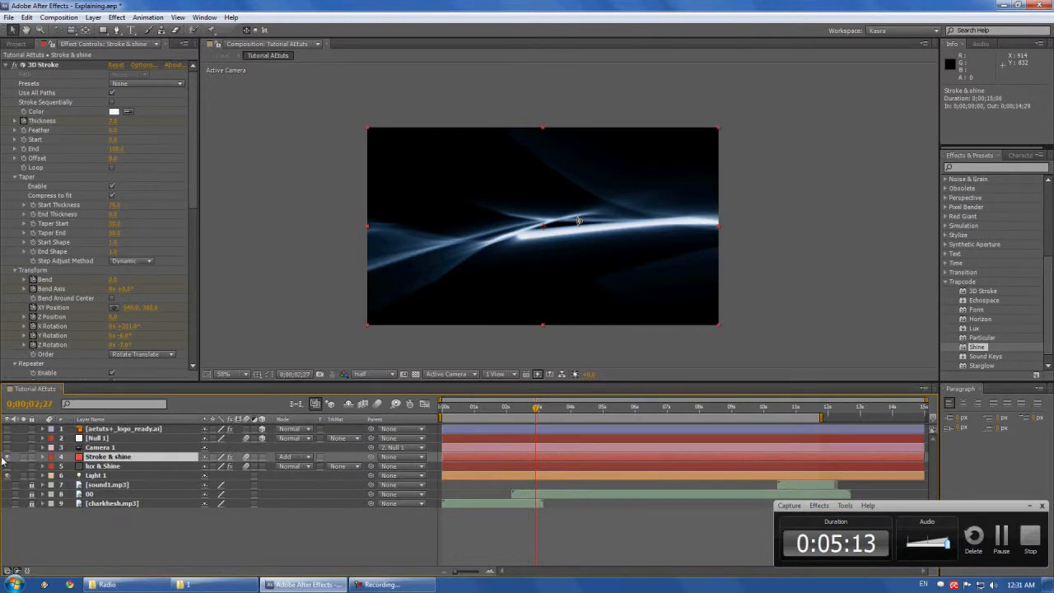
{"action": "scroll", "coordinate": [111, 205], "scroll_direction": "down", "scroll_amount": 2}
{"action": "scroll", "coordinate": [112, 206], "scroll_direction": "down", "scroll_amount": 10}
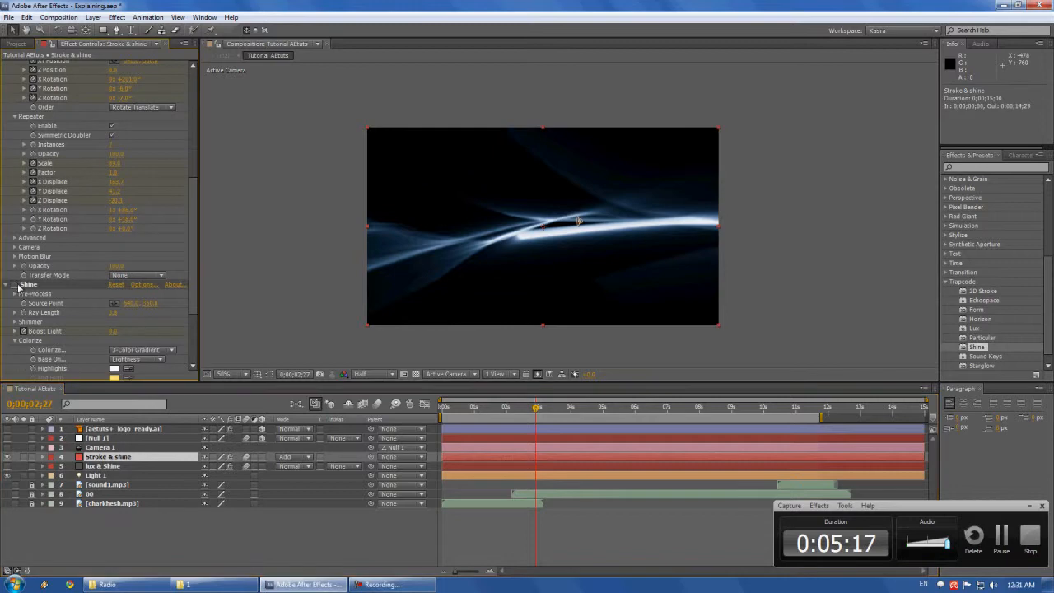
{"action": "scroll", "coordinate": [132, 280], "scroll_direction": "up", "scroll_amount": 12}
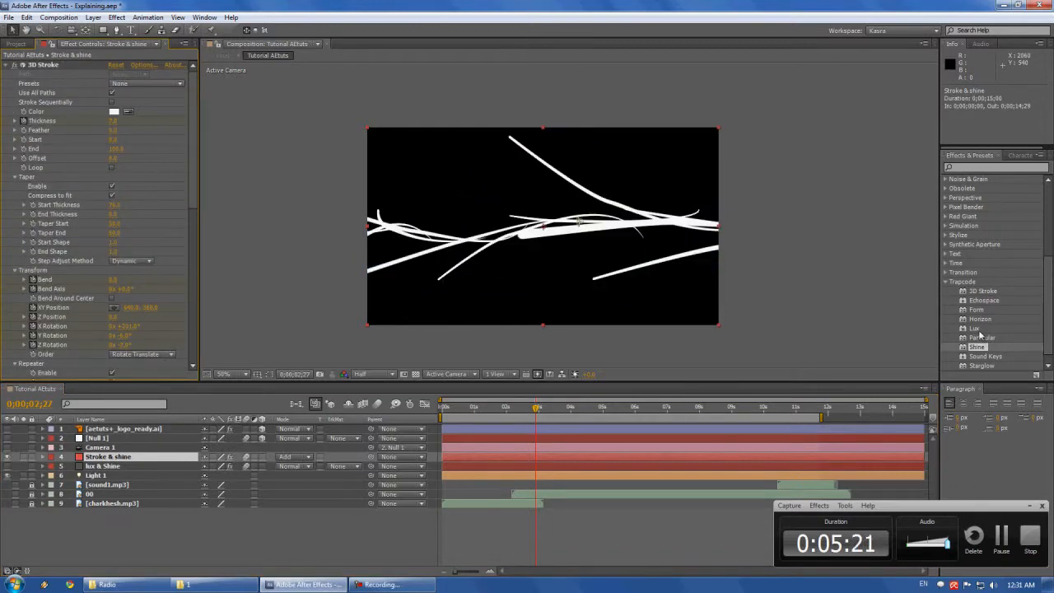
{"action": "left_click", "coordinate": [985, 357]}
{"action": "left_click", "coordinate": [1000, 293]}
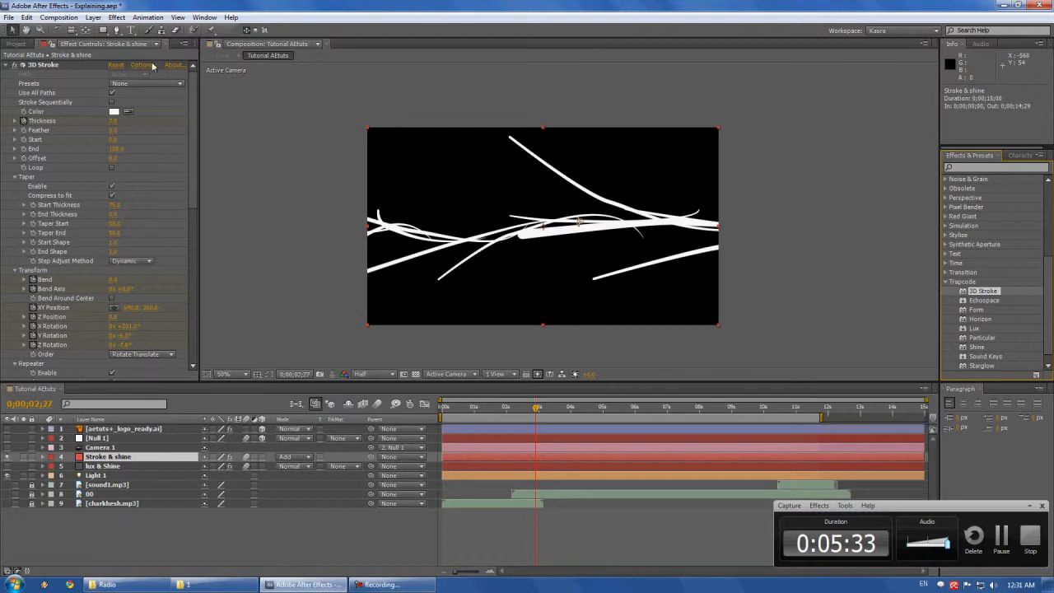
Step: Try drawing a curved open path across the upper part of the Stroke & shine layer with the Pen tool, and undo it
{"action": "left_click", "coordinate": [116, 30]}
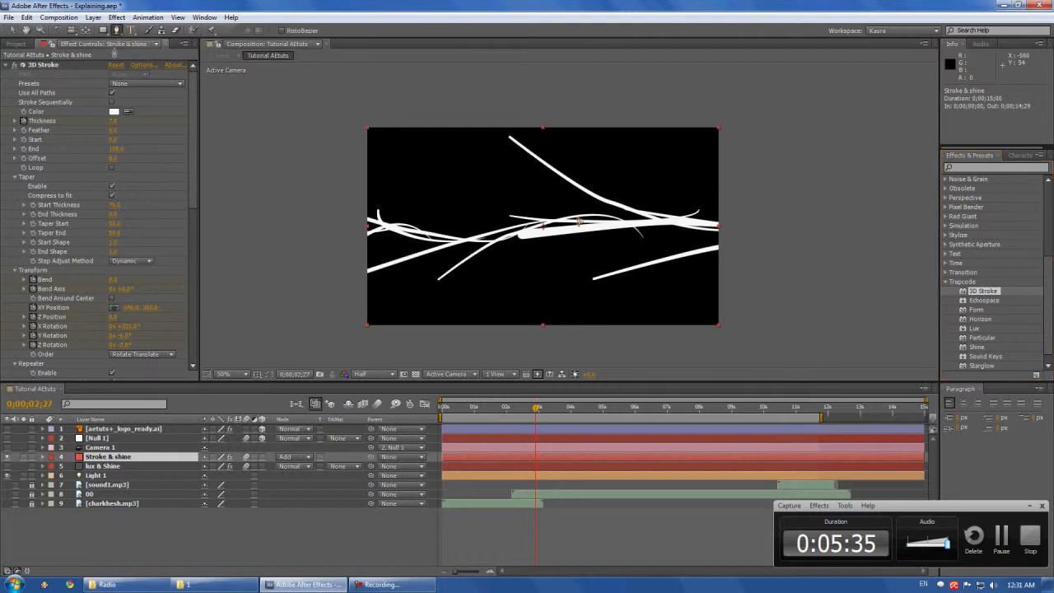
{"action": "left_click", "coordinate": [394, 173]}
{"action": "left_click_drag", "start_coordinate": [485, 162], "coordinate": [548, 179]}
{"action": "mouse_move", "coordinate": [616, 174]}
{"action": "left_mouse_down"}
{"action": "mouse_move", "coordinate": [699, 137]}
{"action": "mouse_move", "coordinate": [698, 206]}
{"action": "mouse_move", "coordinate": [701, 142]}
{"action": "mouse_move", "coordinate": [712, 132]}
{"action": "left_mouse_up"}
{"action": "key", "text": "ctrl+z"}
{"action": "key", "text": "ctrl+z"}
{"action": "key", "text": "ctrl+z"}
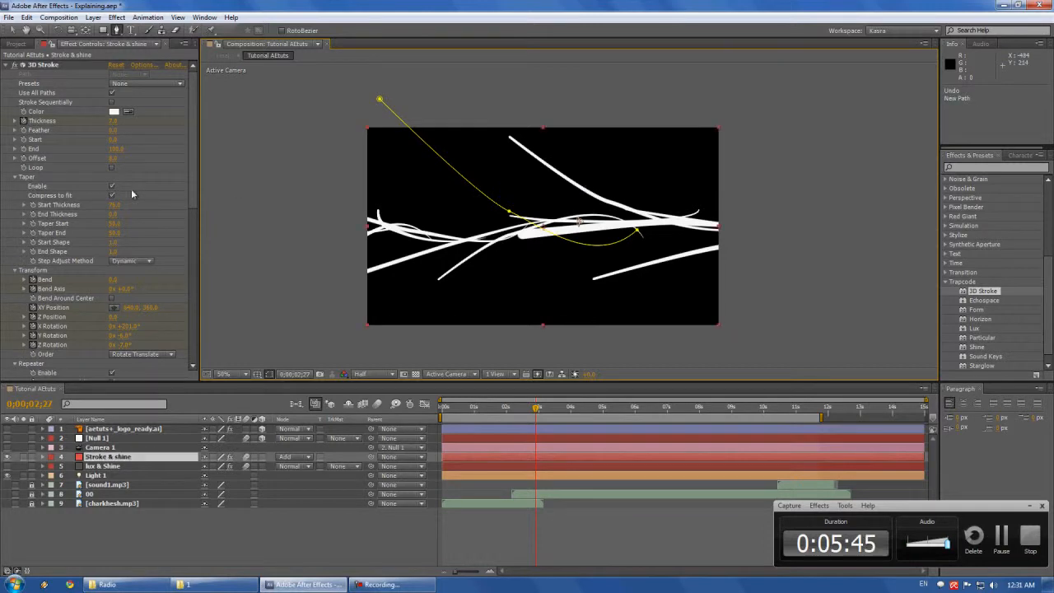
Step: Examine the Taper, Transform and Repeater settings of the 3D Stroke effect on the Stroke & shine layer
{"action": "scroll", "coordinate": [133, 189], "scroll_direction": "down", "scroll_amount": 1}
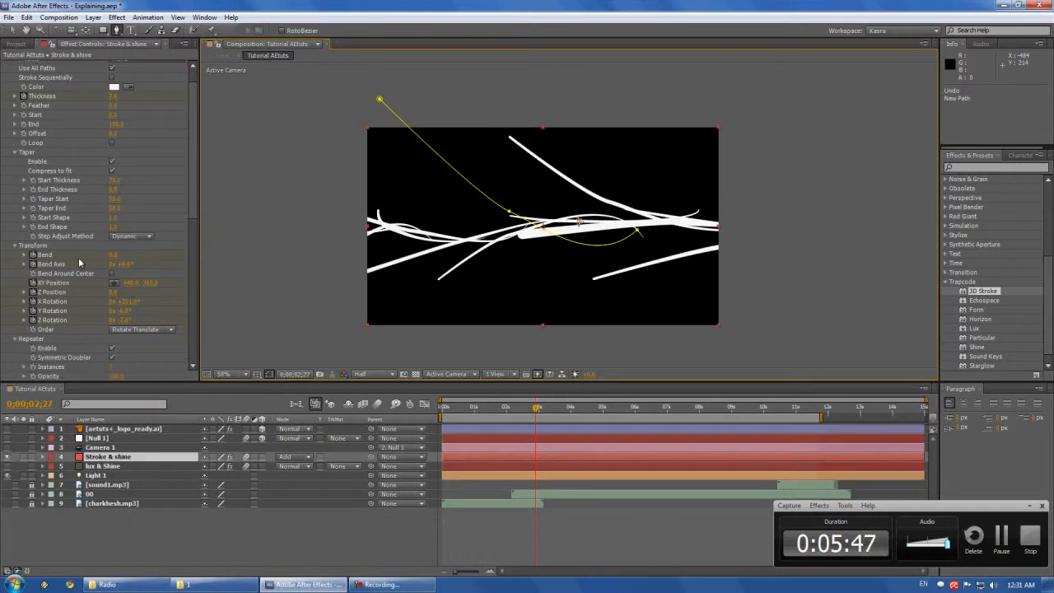
{"action": "scroll", "coordinate": [80, 262], "scroll_direction": "up", "scroll_amount": 1}
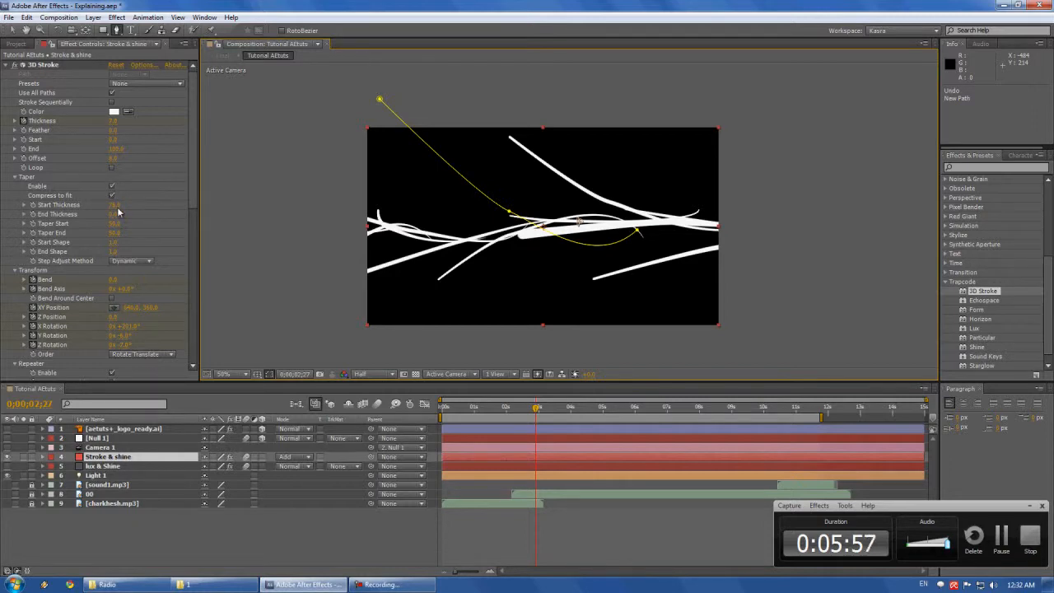
{"action": "scroll", "coordinate": [119, 268], "scroll_direction": "down", "scroll_amount": 1}
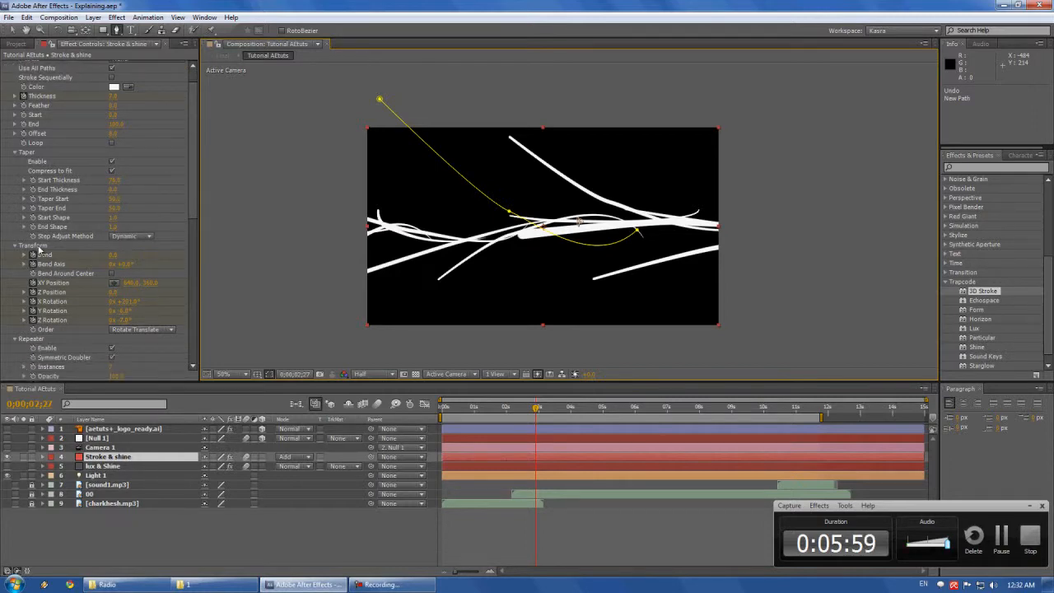
{"action": "scroll", "coordinate": [38, 249], "scroll_direction": "down", "scroll_amount": 4}
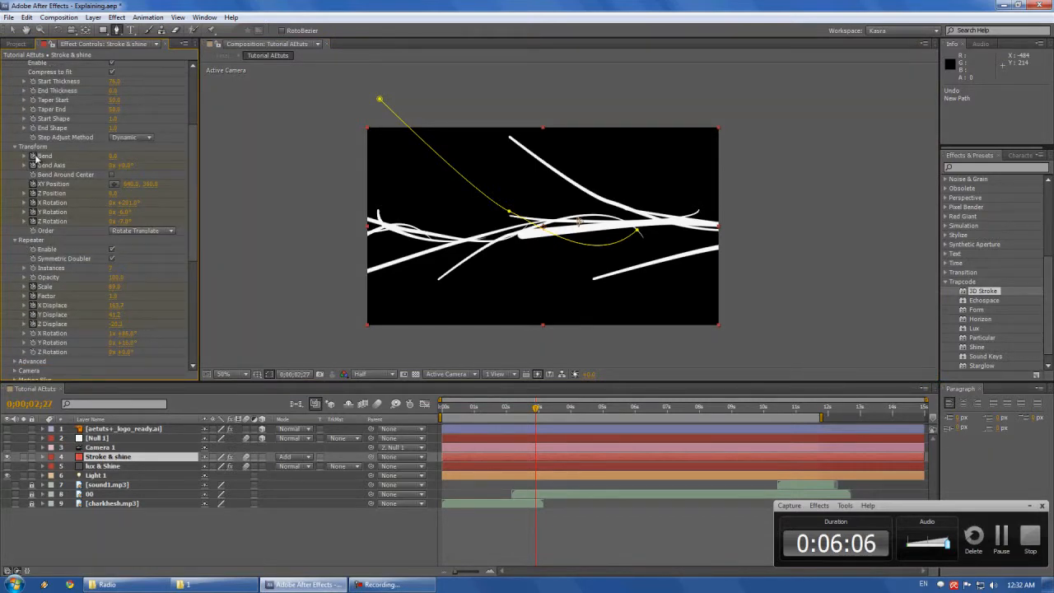
{"action": "scroll", "coordinate": [45, 191], "scroll_direction": "down", "scroll_amount": 6}
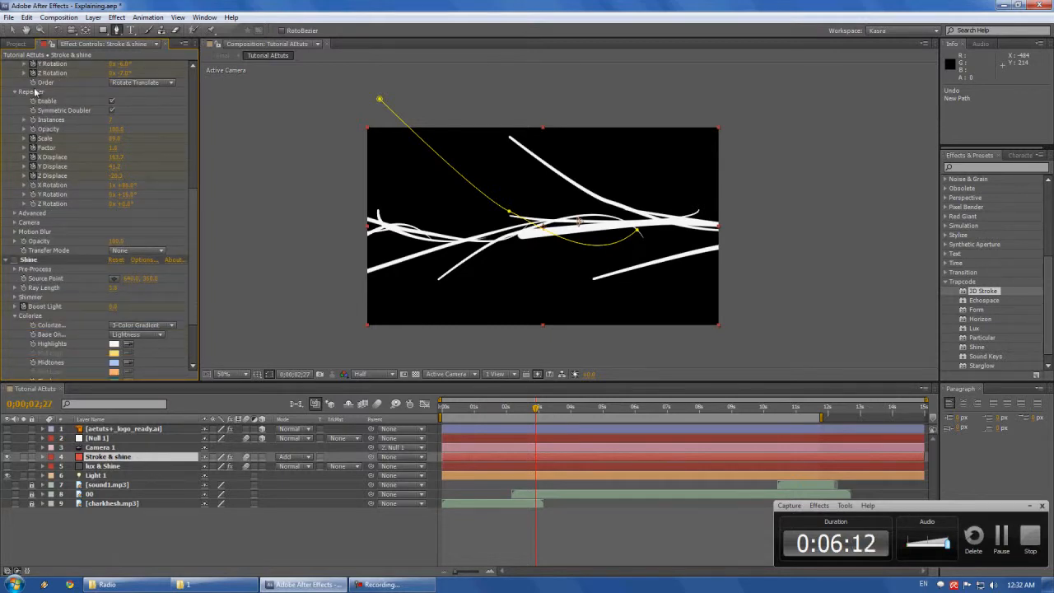
{"action": "left_click", "coordinate": [111, 110]}
{"action": "scroll", "coordinate": [137, 212], "scroll_direction": "down", "scroll_amount": 1}
{"action": "scroll", "coordinate": [146, 212], "scroll_direction": "up", "scroll_amount": 1}
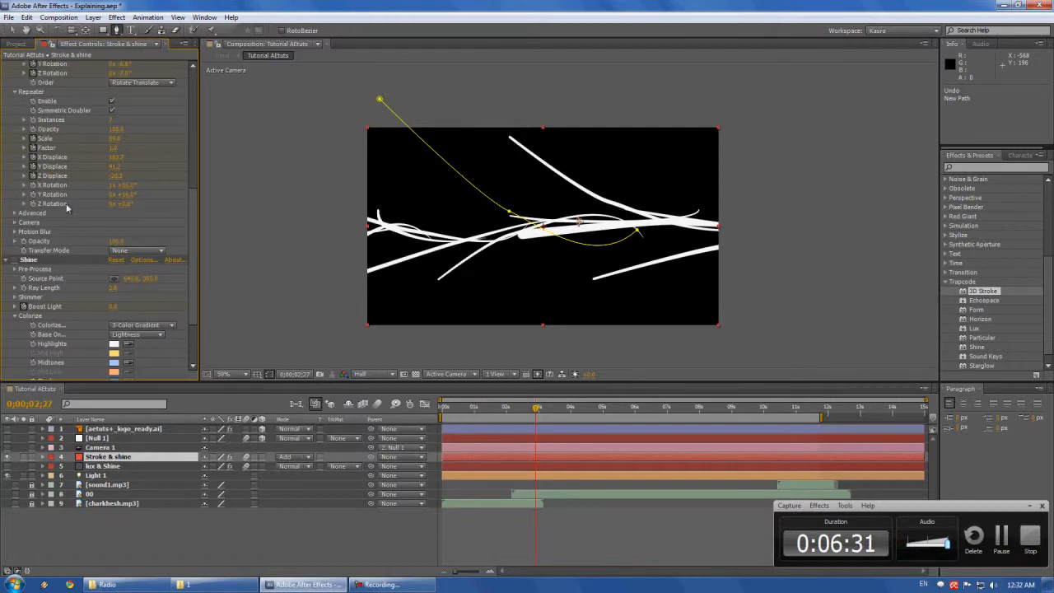
Step: Expand 3D Stroke's Advanced and Camera settings to examine Comp Camera and its View option, and point out the Camera 1 layer
{"action": "left_click", "coordinate": [15, 214]}
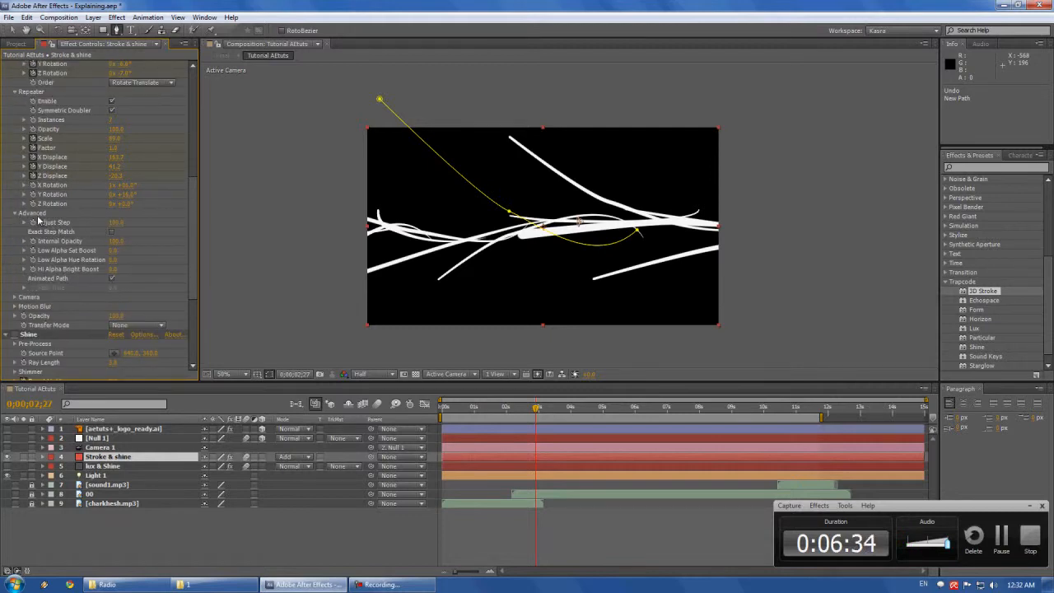
{"action": "scroll", "coordinate": [185, 234], "scroll_direction": "down", "scroll_amount": 1}
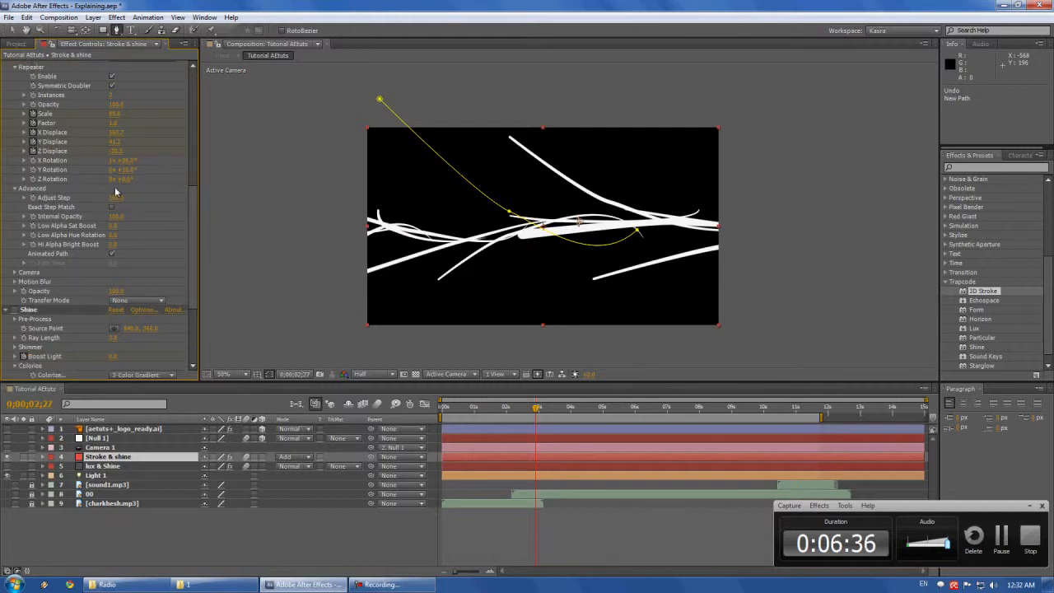
{"action": "left_click", "coordinate": [14, 271]}
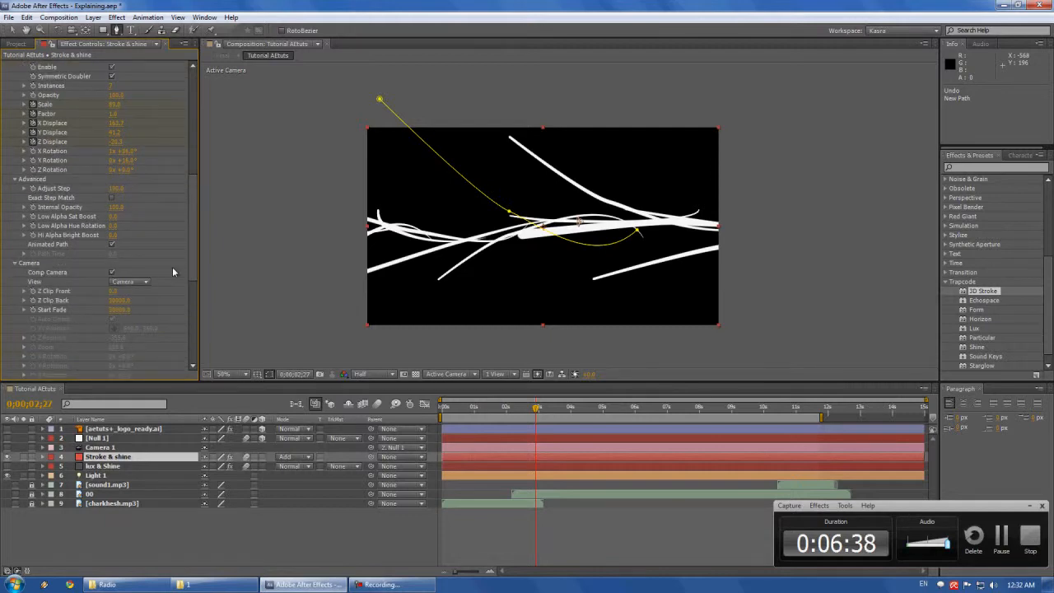
{"action": "scroll", "coordinate": [172, 266], "scroll_direction": "down", "scroll_amount": 1}
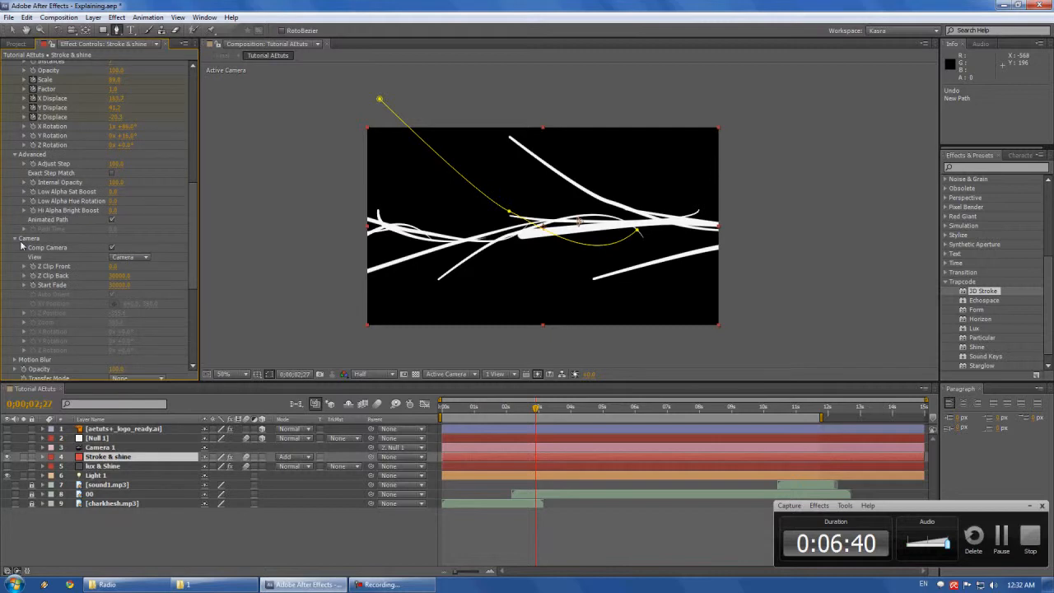
{"action": "left_click", "coordinate": [111, 247]}
{"action": "left_click", "coordinate": [150, 257]}
{"action": "left_click", "coordinate": [145, 265]}
{"action": "scroll", "coordinate": [158, 262], "scroll_direction": "down", "scroll_amount": 3}
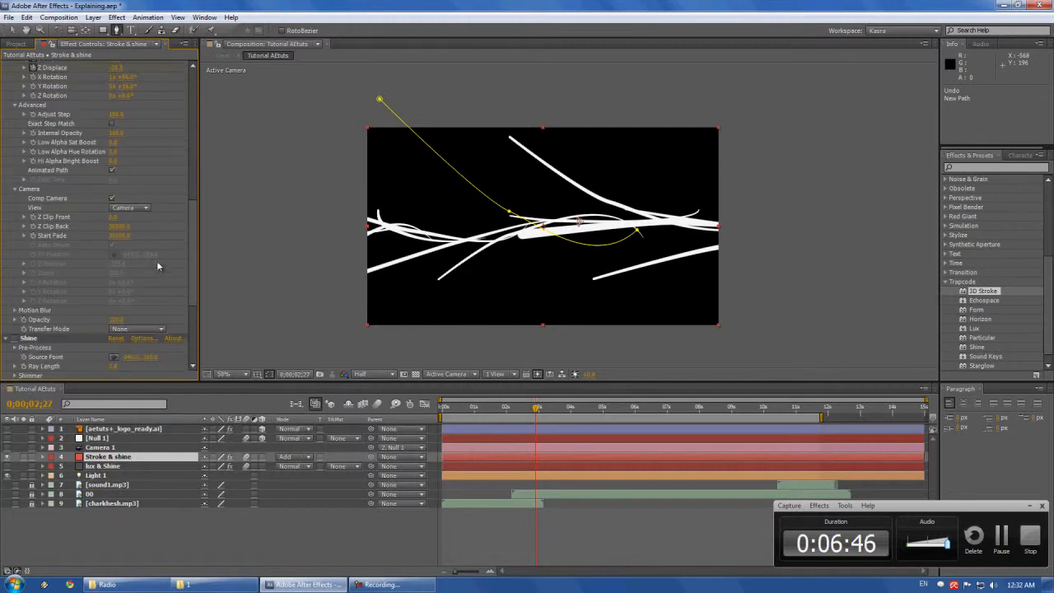
{"action": "scroll", "coordinate": [159, 259], "scroll_direction": "down", "scroll_amount": 2}
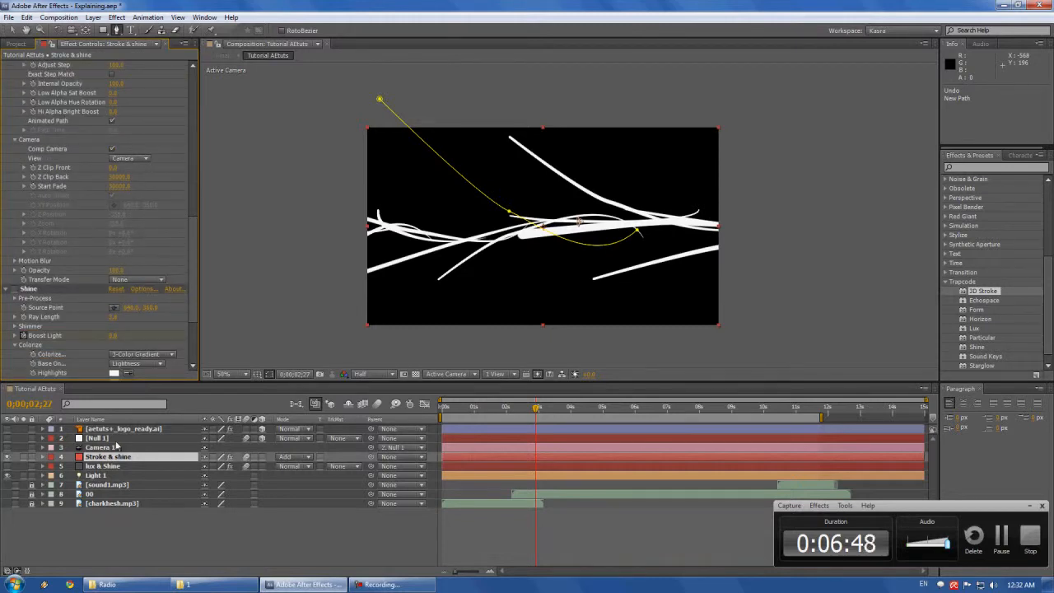
{"action": "left_click", "coordinate": [79, 449]}
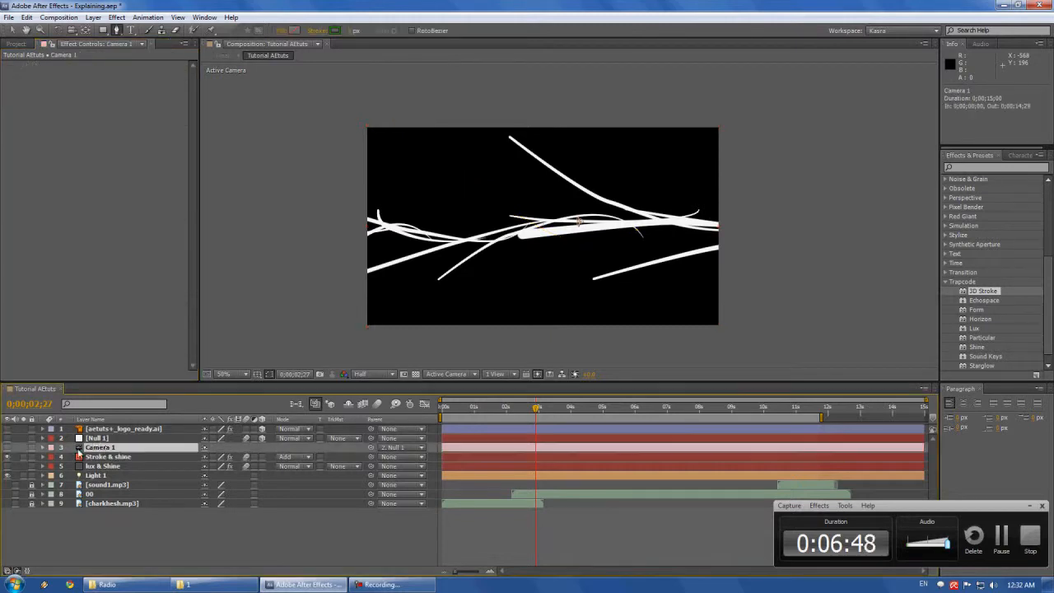
{"action": "left_click", "coordinate": [121, 457]}
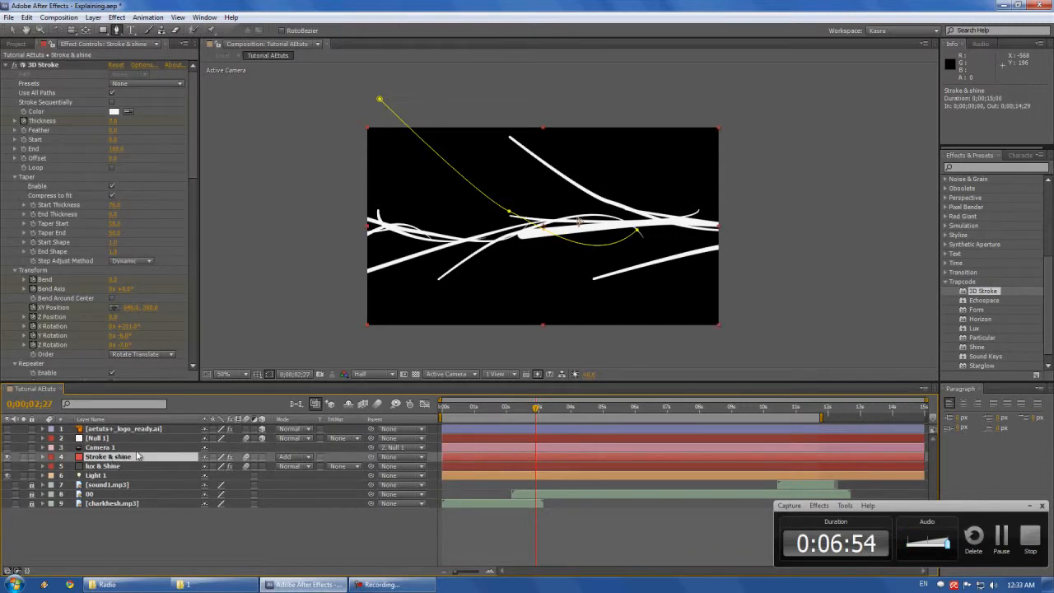
Step: Review the Lux and Shine properties and Intensity keyframes of the lux & Shine layer, and collapse the layer again
{"action": "left_click", "coordinate": [132, 466]}
{"action": "left_click", "coordinate": [42, 466], "text": "ctrl"}
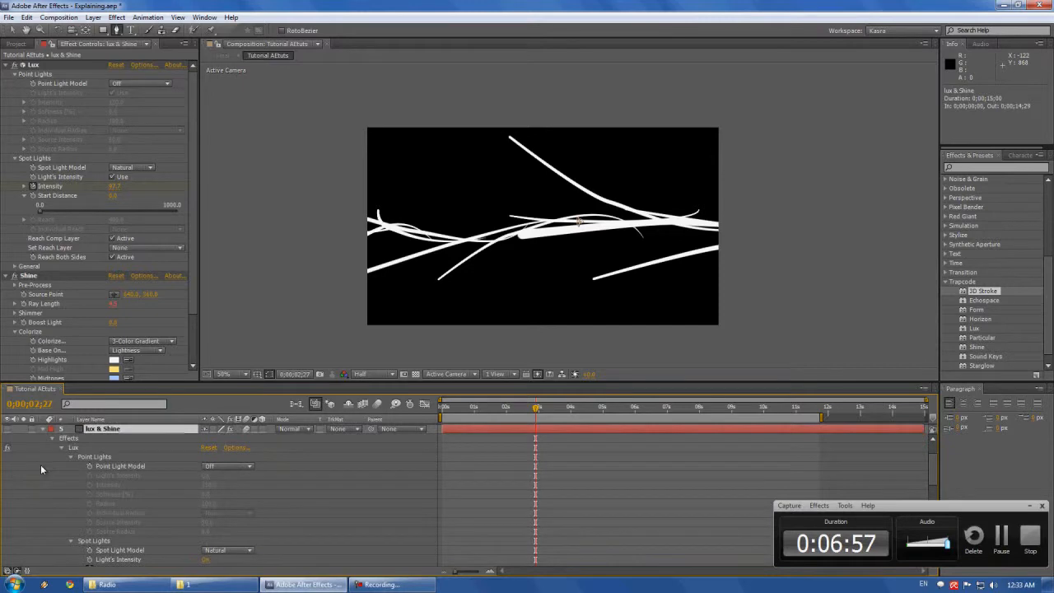
{"action": "scroll", "coordinate": [82, 469], "scroll_direction": "down", "scroll_amount": 4}
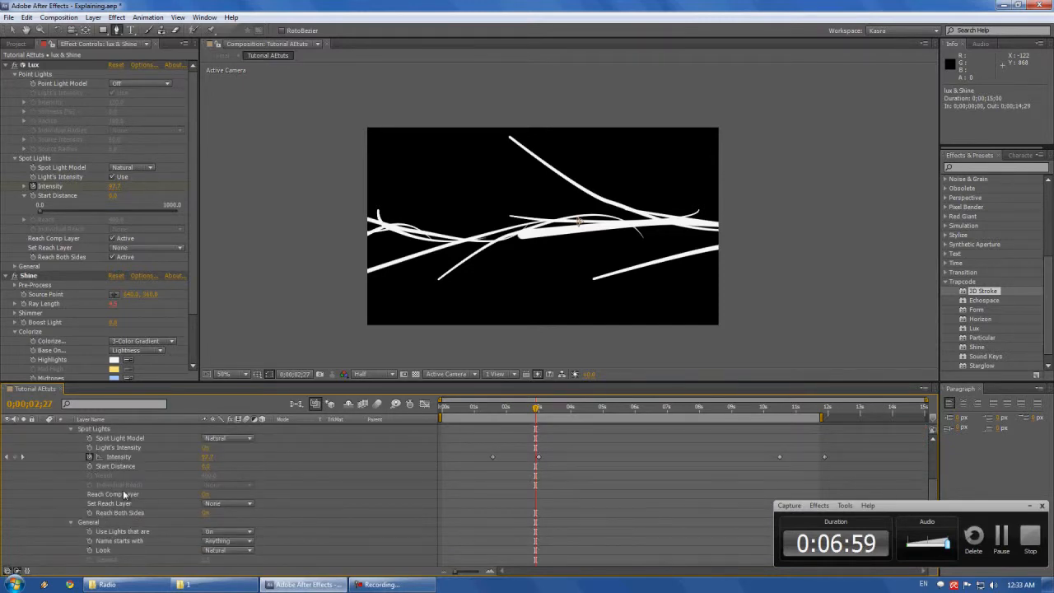
{"action": "scroll", "coordinate": [125, 494], "scroll_direction": "down", "scroll_amount": 3}
{"action": "scroll", "coordinate": [130, 492], "scroll_direction": "down", "scroll_amount": 3}
{"action": "scroll", "coordinate": [143, 494], "scroll_direction": "down", "scroll_amount": 1}
{"action": "scroll", "coordinate": [145, 495], "scroll_direction": "up", "scroll_amount": 12}
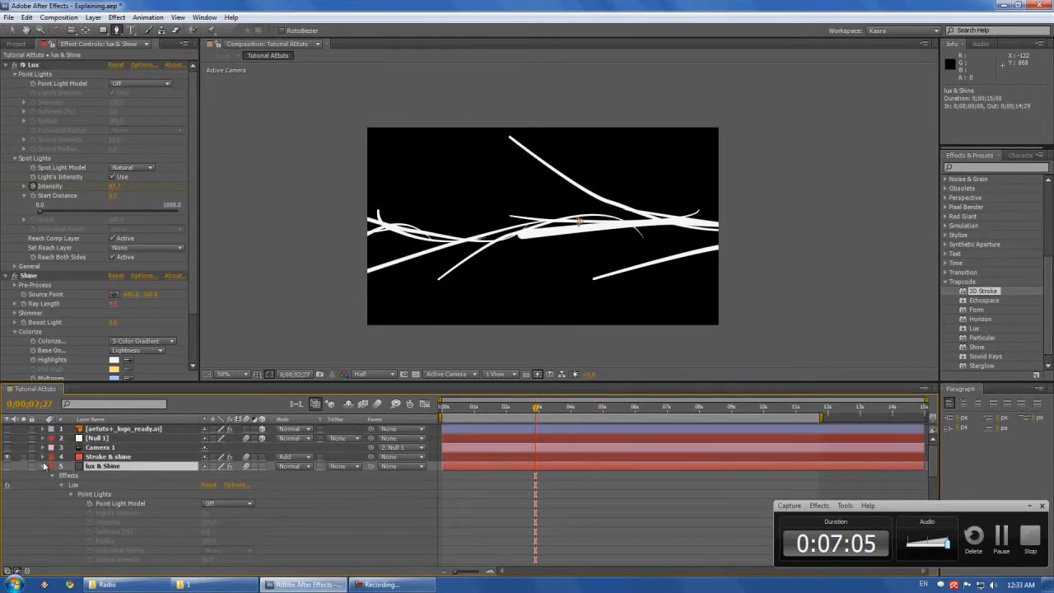
{"action": "left_click", "coordinate": [43, 466]}
{"action": "scroll", "coordinate": [155, 313], "scroll_direction": "down", "scroll_amount": 2}
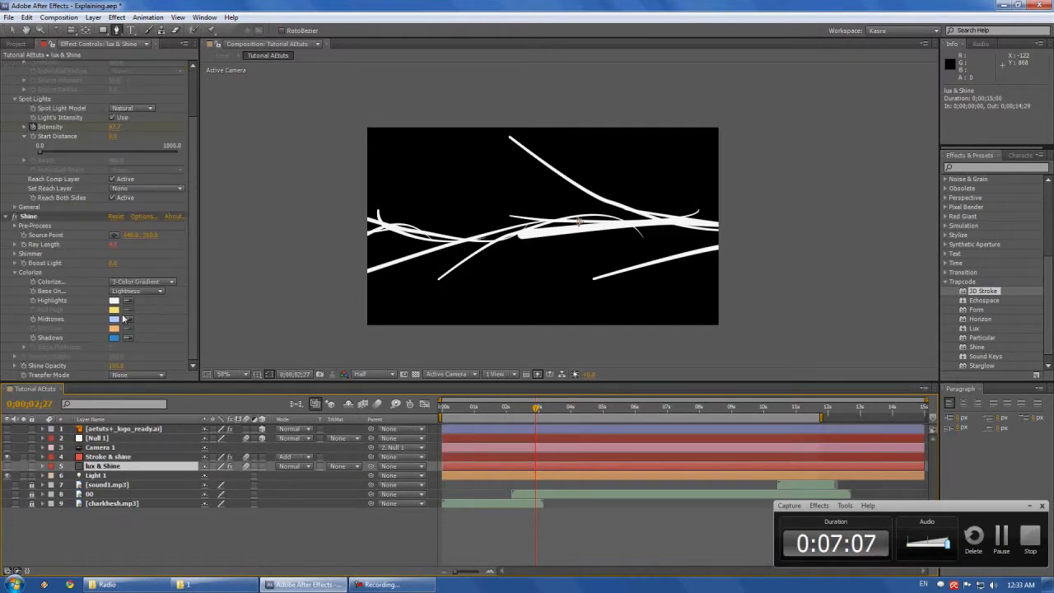
{"action": "scroll", "coordinate": [154, 278], "scroll_direction": "up", "scroll_amount": 2}
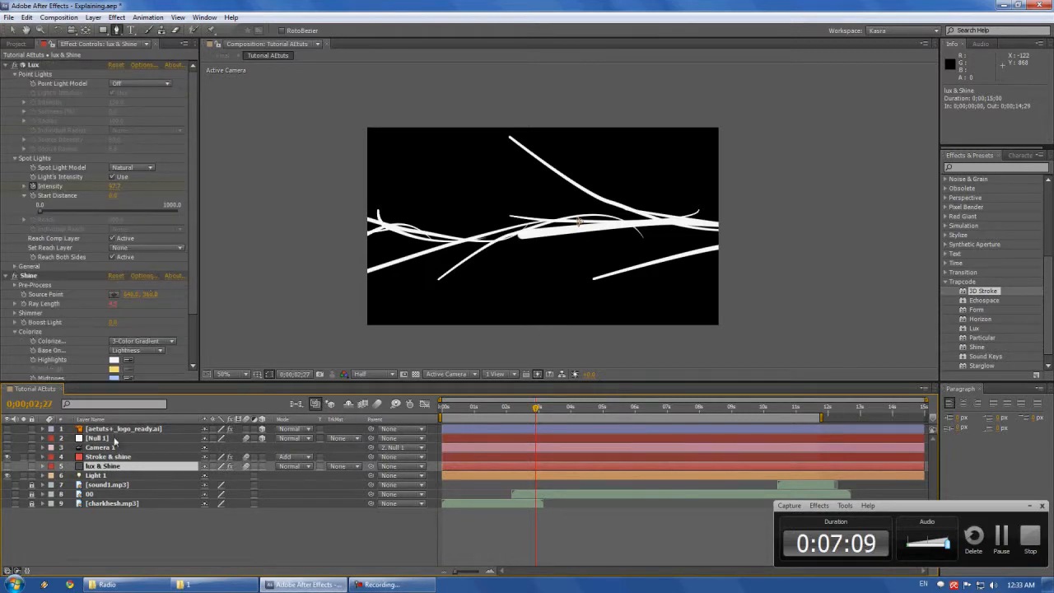
Step: Turn the Shine effect back on for the Stroke & shine layer
{"action": "left_click", "coordinate": [99, 456]}
{"action": "scroll", "coordinate": [165, 198], "scroll_direction": "down", "scroll_amount": 12}
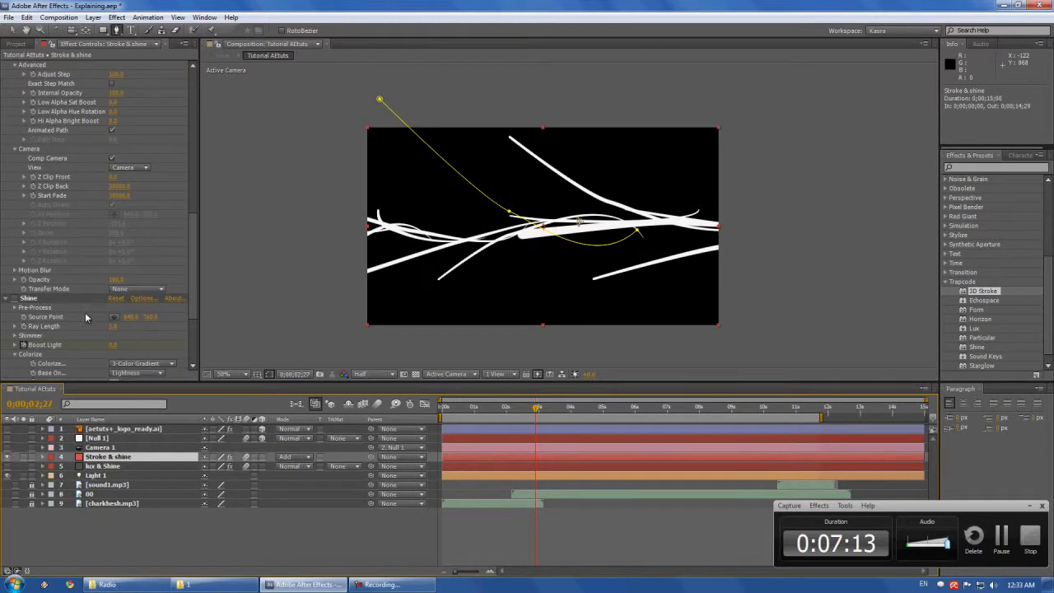
{"action": "left_click", "coordinate": [25, 299]}
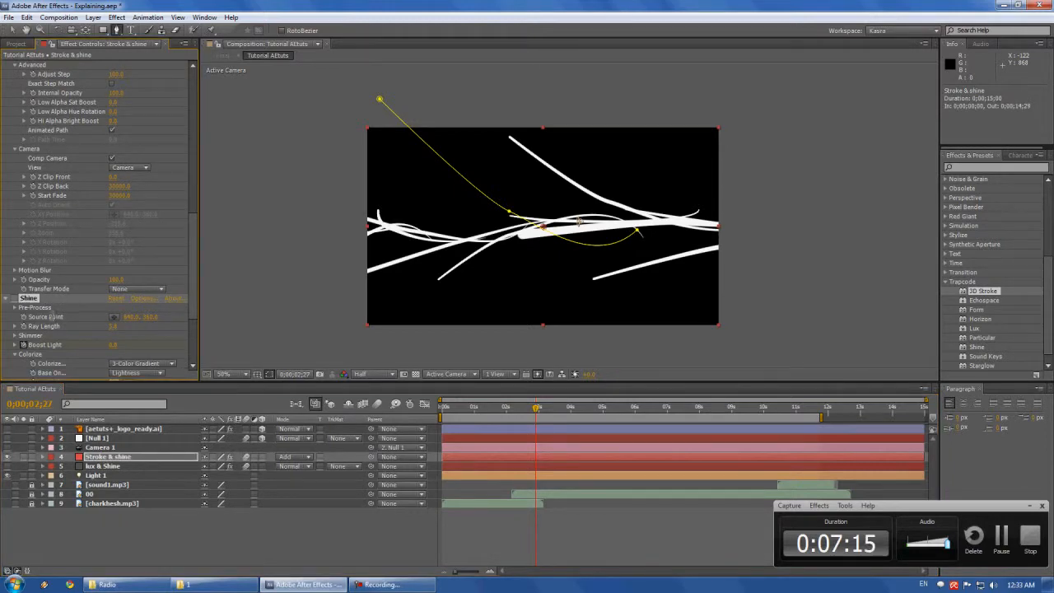
{"action": "left_click", "coordinate": [15, 298]}
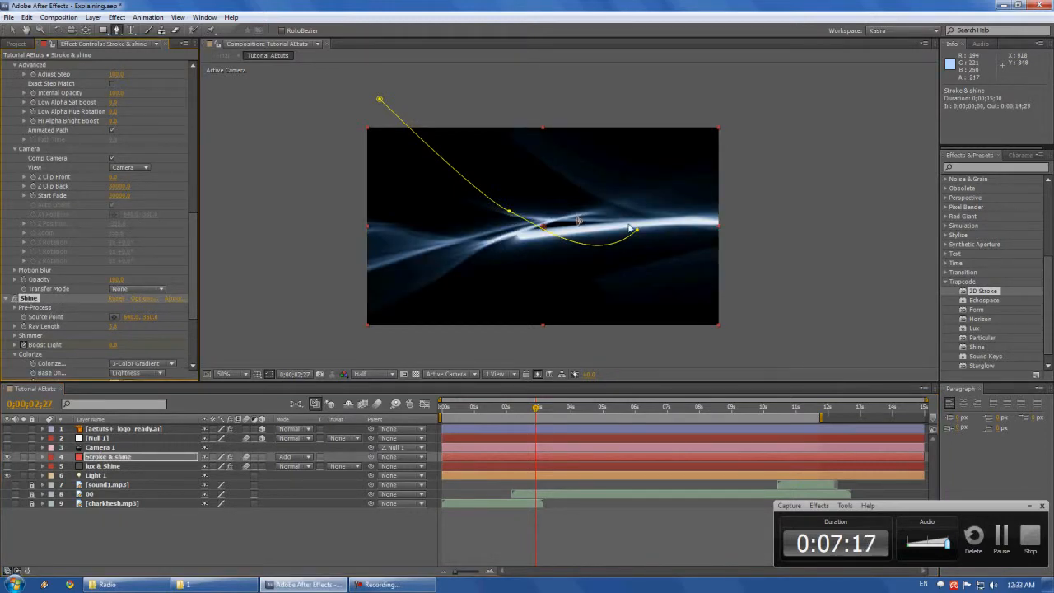
Step: Examine Shine's 3-Color Gradient colorize settings, including the Shadows colour, on the Stroke & shine layer
{"action": "scroll", "coordinate": [166, 284], "scroll_direction": "down", "scroll_amount": 3}
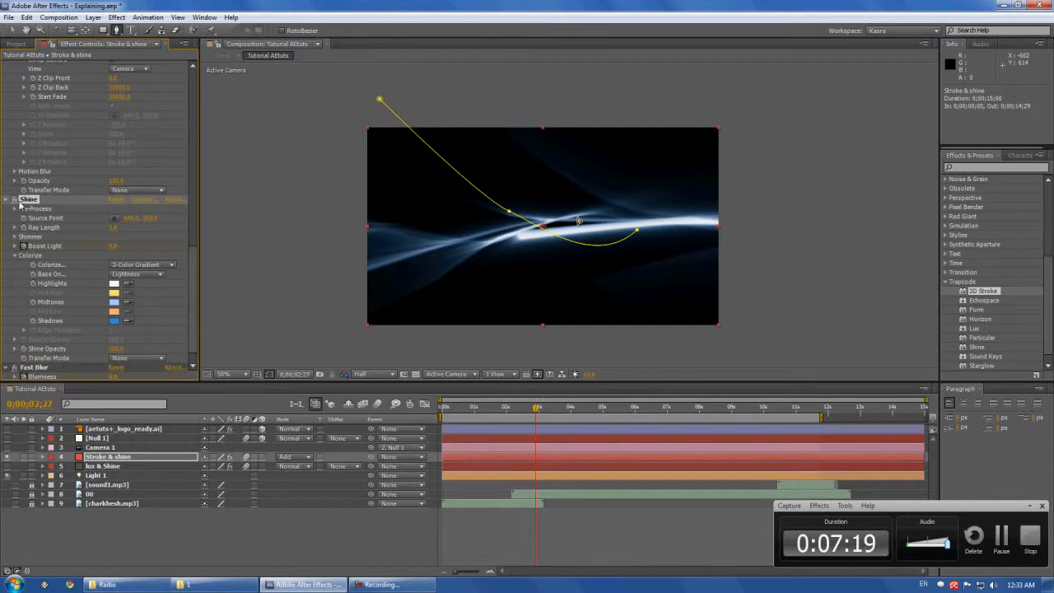
{"action": "scroll", "coordinate": [164, 282], "scroll_direction": "down", "scroll_amount": 1}
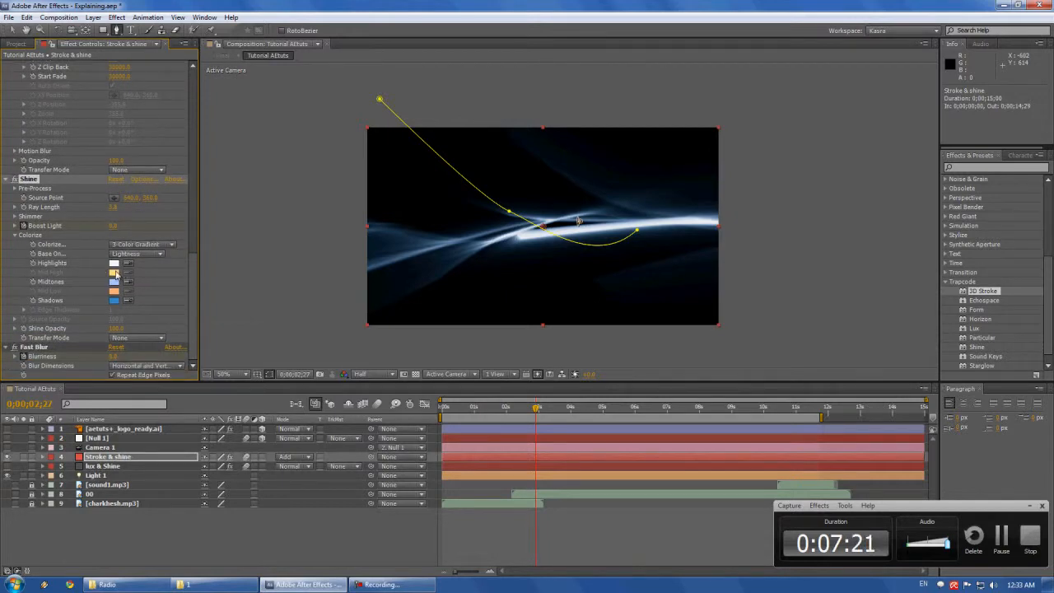
{"action": "left_click", "coordinate": [114, 301]}
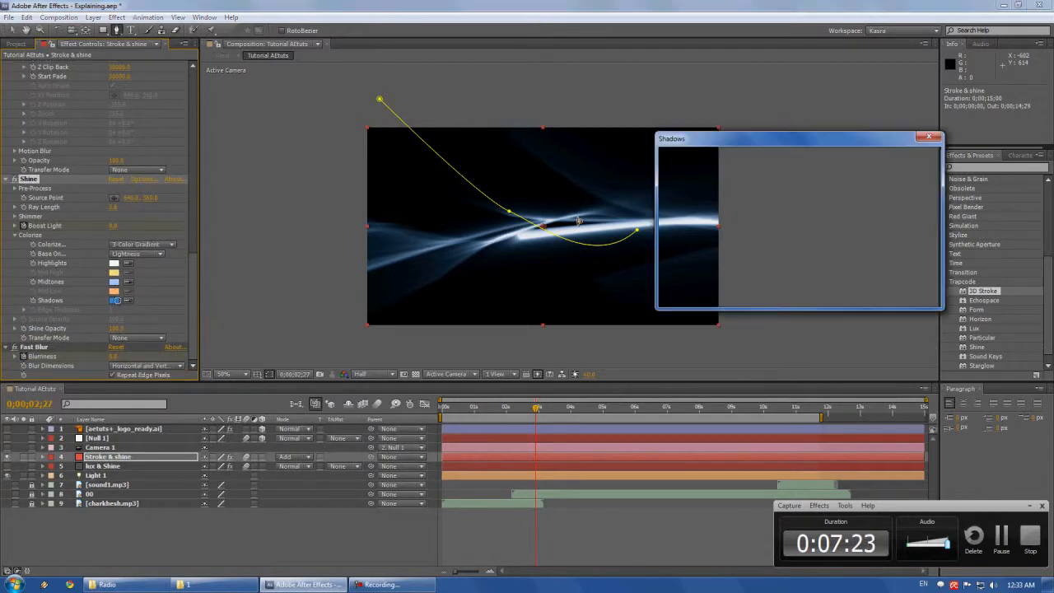
{"action": "mouse_move", "coordinate": [768, 188]}
{"action": "left_mouse_down"}
{"action": "mouse_move", "coordinate": [779, 265]}
{"action": "mouse_move", "coordinate": [776, 190]}
{"action": "mouse_move", "coordinate": [771, 269]}
{"action": "mouse_move", "coordinate": [783, 200]}
{"action": "mouse_move", "coordinate": [783, 246]}
{"action": "left_mouse_up"}
{"action": "left_click", "coordinate": [909, 159]}
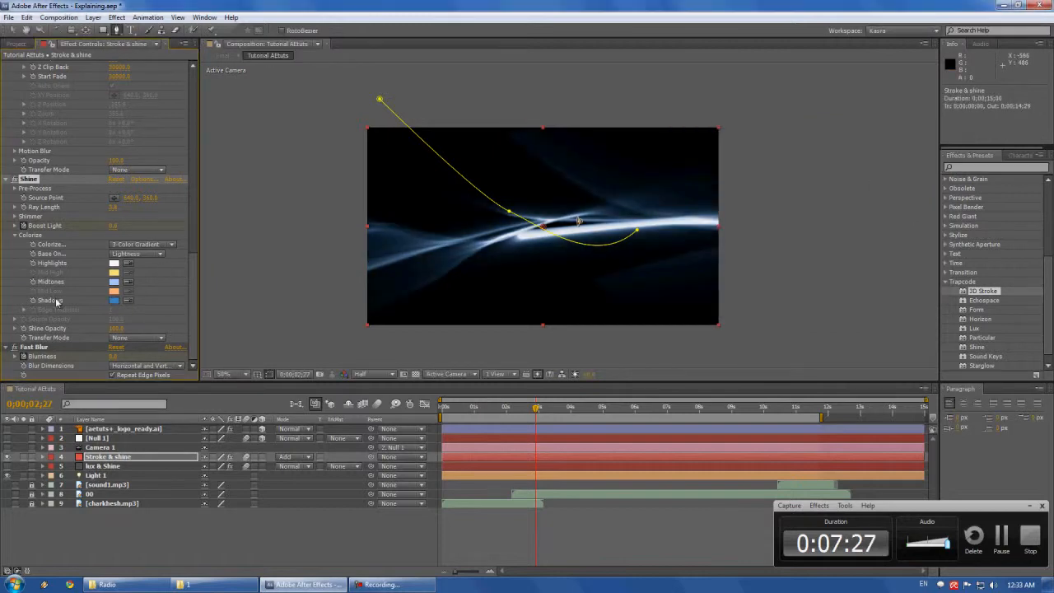
{"action": "scroll", "coordinate": [158, 296], "scroll_direction": "up", "scroll_amount": 3}
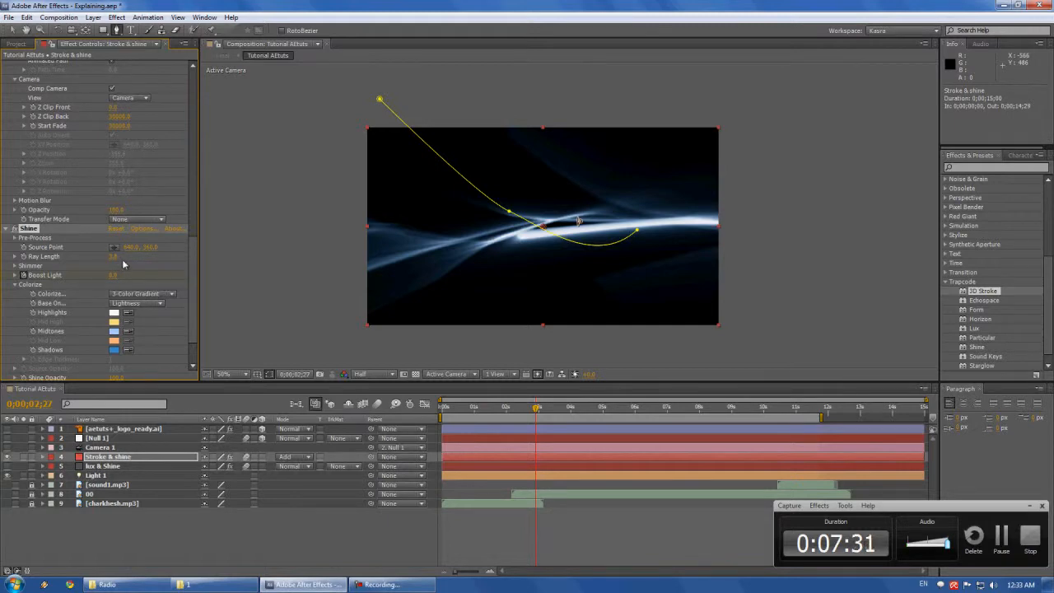
{"action": "scroll", "coordinate": [138, 269], "scroll_direction": "down", "scroll_amount": 1}
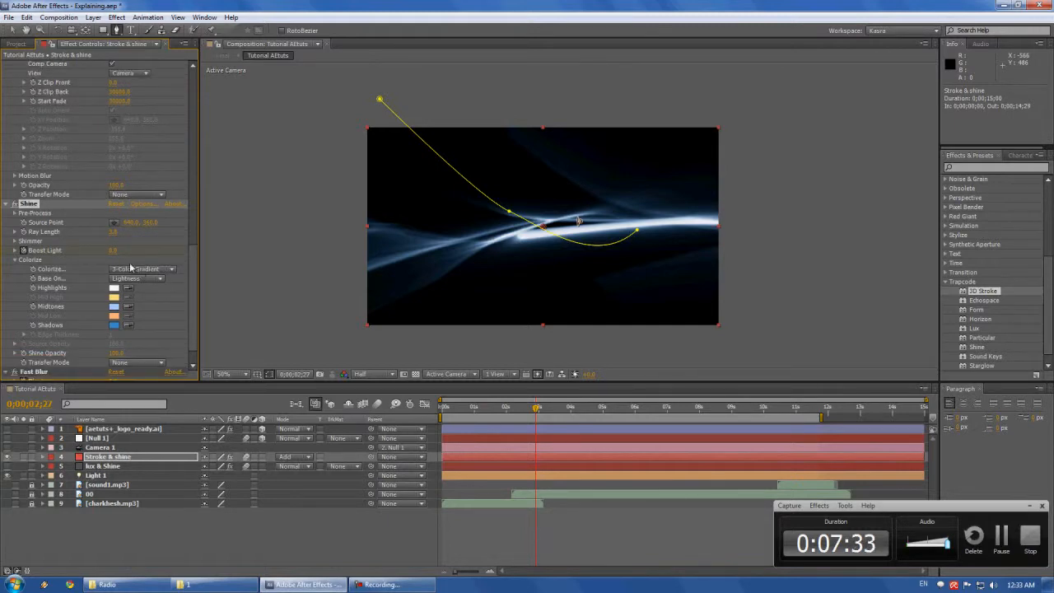
Step: Move the playhead back to 0;00;02;16 and review the animated 3D Stroke Transform and Repeater properties there
{"action": "left_click_drag", "start_coordinate": [537, 406], "coordinate": [507, 403]}
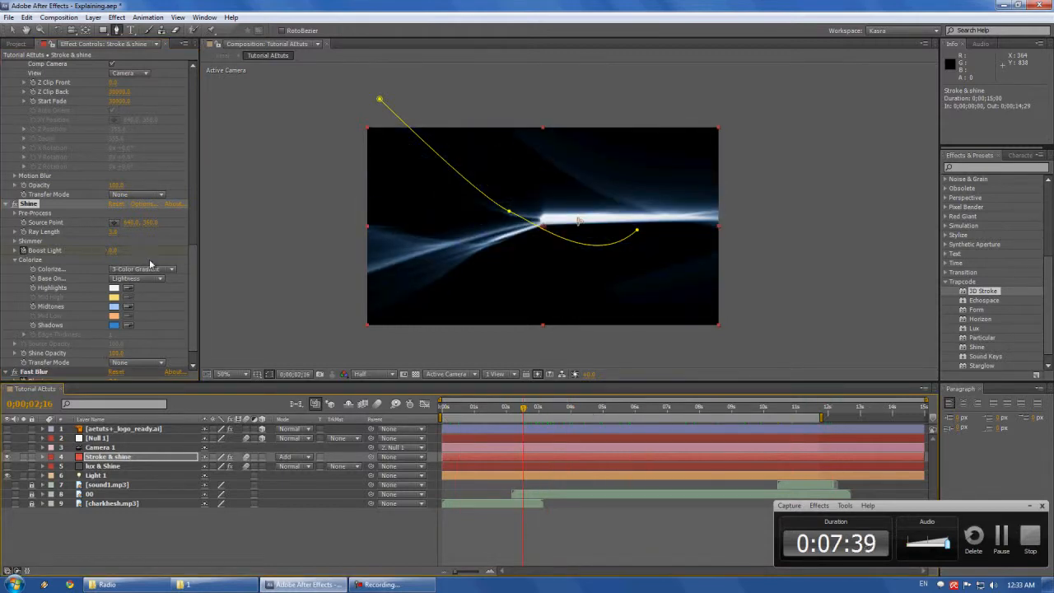
{"action": "scroll", "coordinate": [149, 262], "scroll_direction": "down", "scroll_amount": 1}
{"action": "scroll", "coordinate": [169, 259], "scroll_direction": "up", "scroll_amount": 3}
{"action": "scroll", "coordinate": [169, 254], "scroll_direction": "up", "scroll_amount": 8}
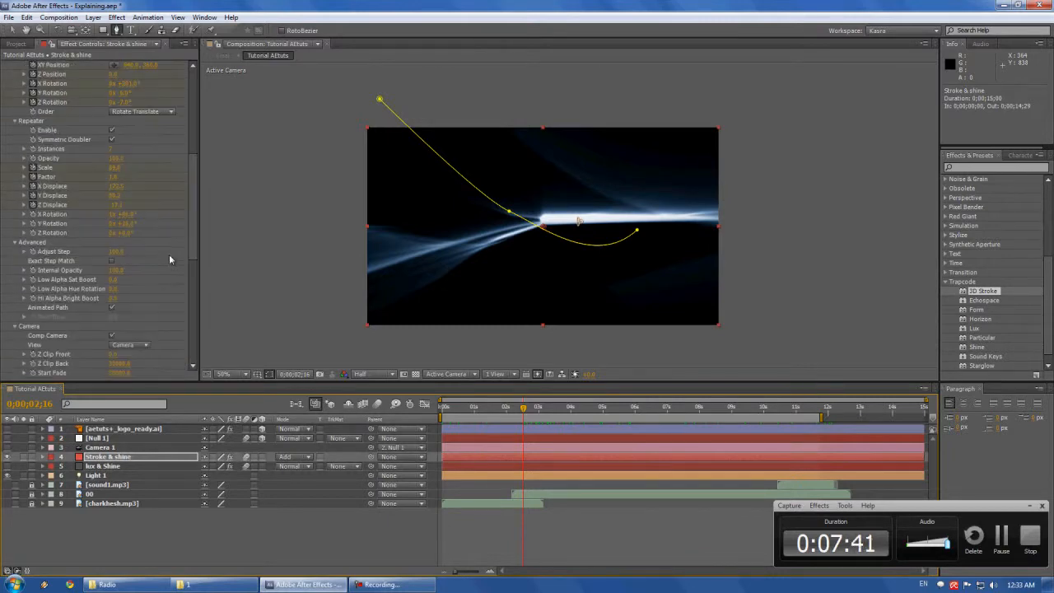
{"action": "scroll", "coordinate": [168, 247], "scroll_direction": "down", "scroll_amount": 3}
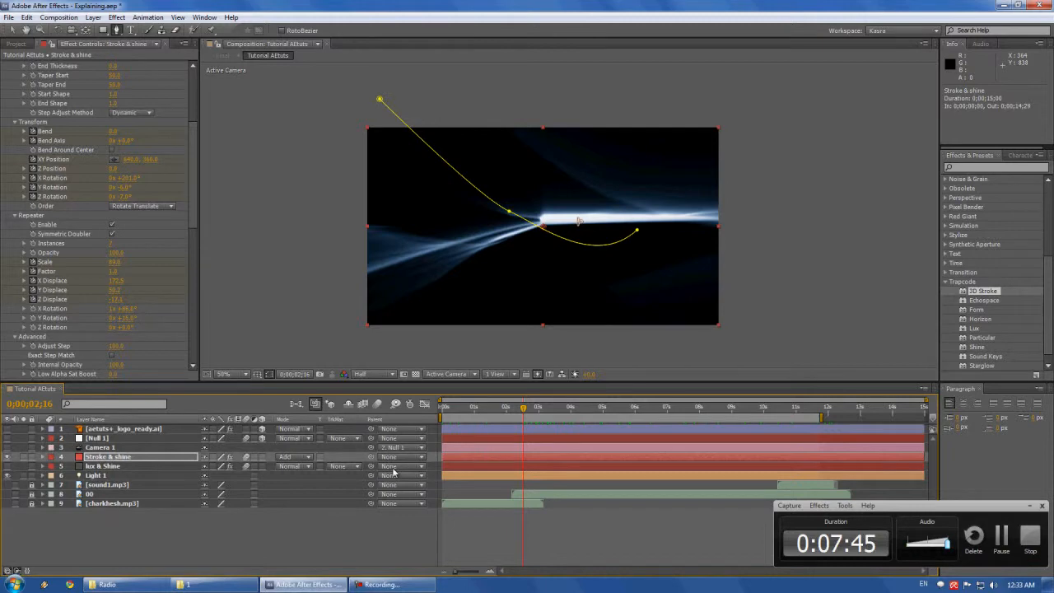
{"action": "left_click", "coordinate": [1002, 536]}
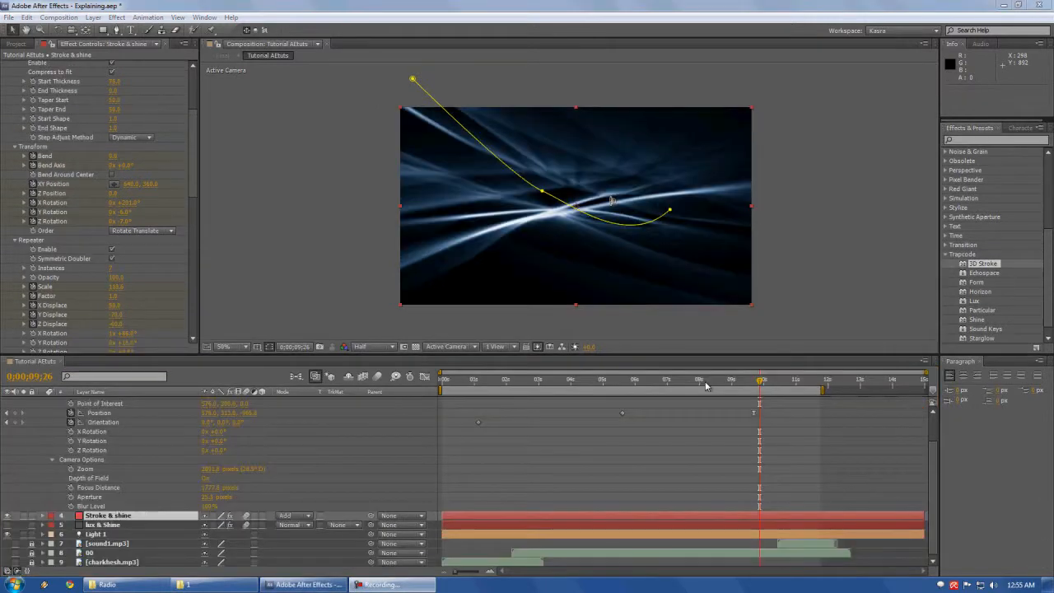
Step: Move the playhead to 0;00;10;18 and show the Stroke & shine layer's whole path with the composition at 25% magnification
{"action": "left_click_drag", "start_coordinate": [682, 380], "coordinate": [782, 380]}
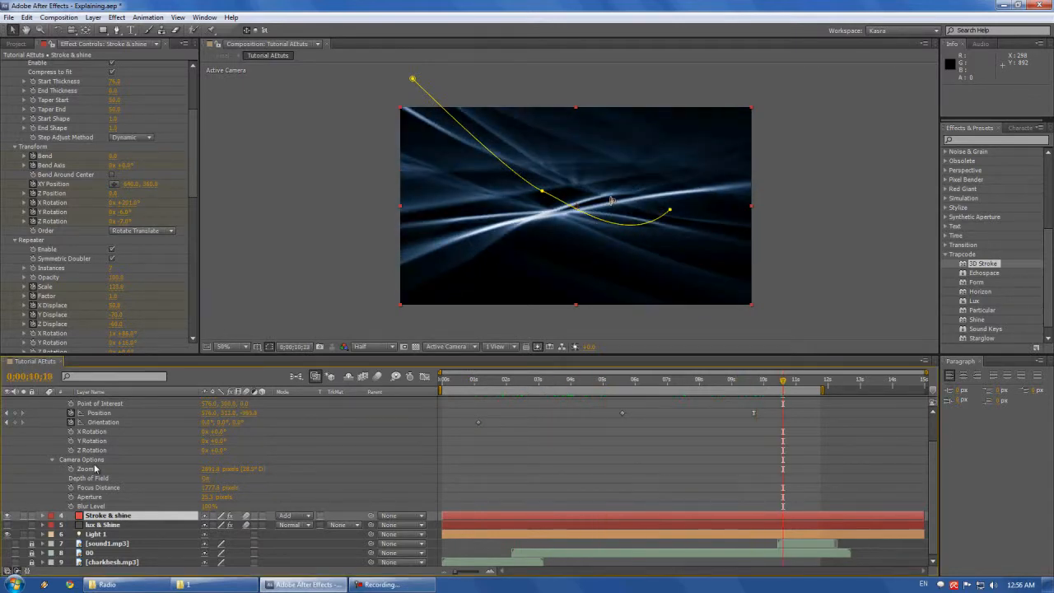
{"action": "scroll", "coordinate": [168, 153], "scroll_direction": "up", "scroll_amount": 5}
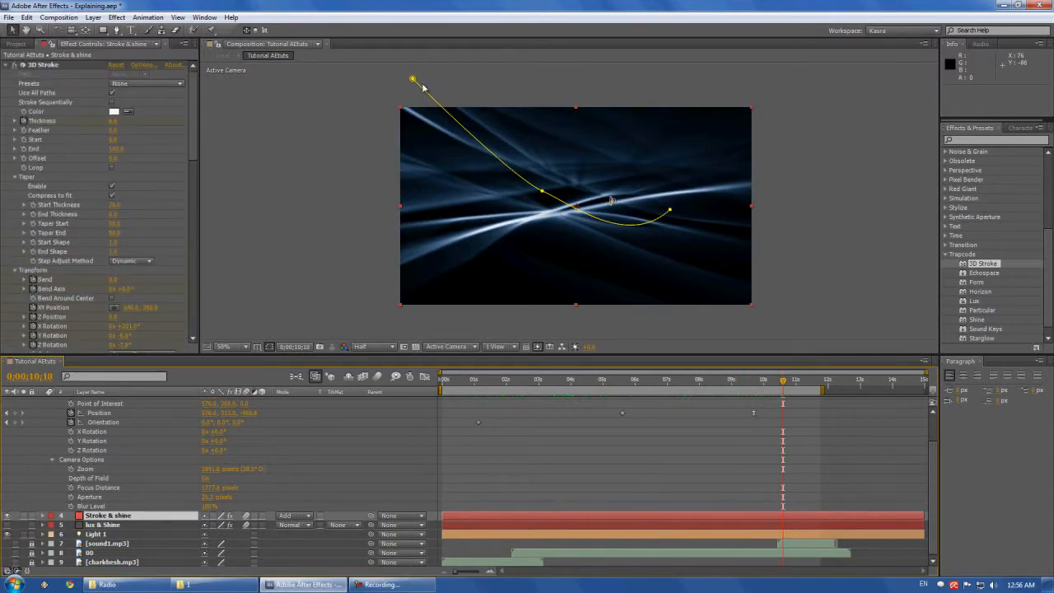
{"action": "key", "text": "slash"}
{"action": "scroll", "coordinate": [623, 203], "scroll_direction": "down", "scroll_amount": 3}
{"action": "left_click_drag", "start_coordinate": [624, 204], "coordinate": [586, 208]}
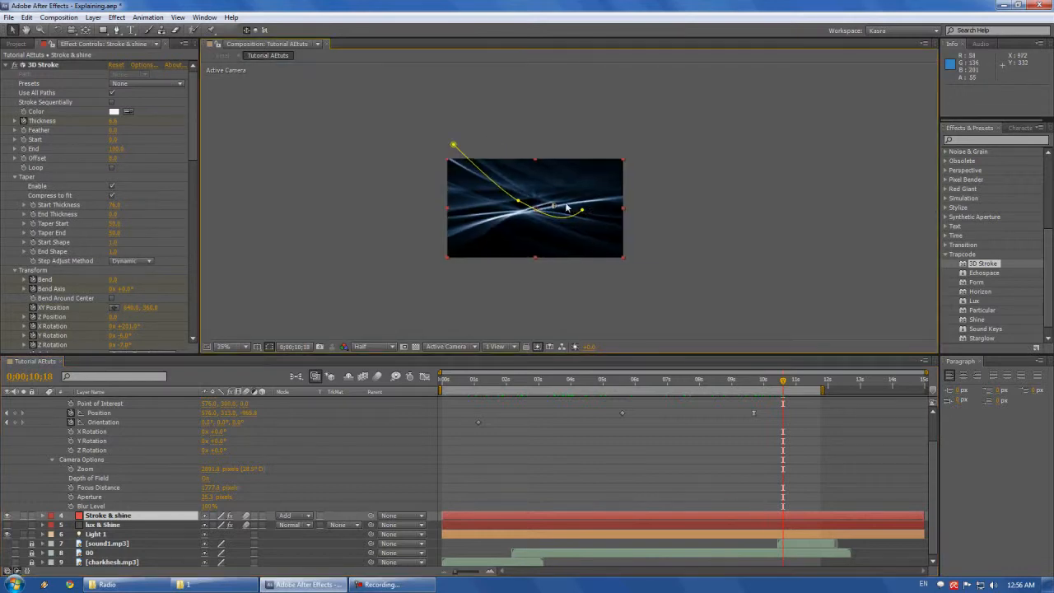
Step: Move the playhead to 0;00;07;14 and hide the Stroke & shine layer
{"action": "left_click", "coordinate": [112, 168]}
{"action": "left_click", "coordinate": [111, 167]}
{"action": "left_click_drag", "start_coordinate": [784, 380], "coordinate": [677, 378]}
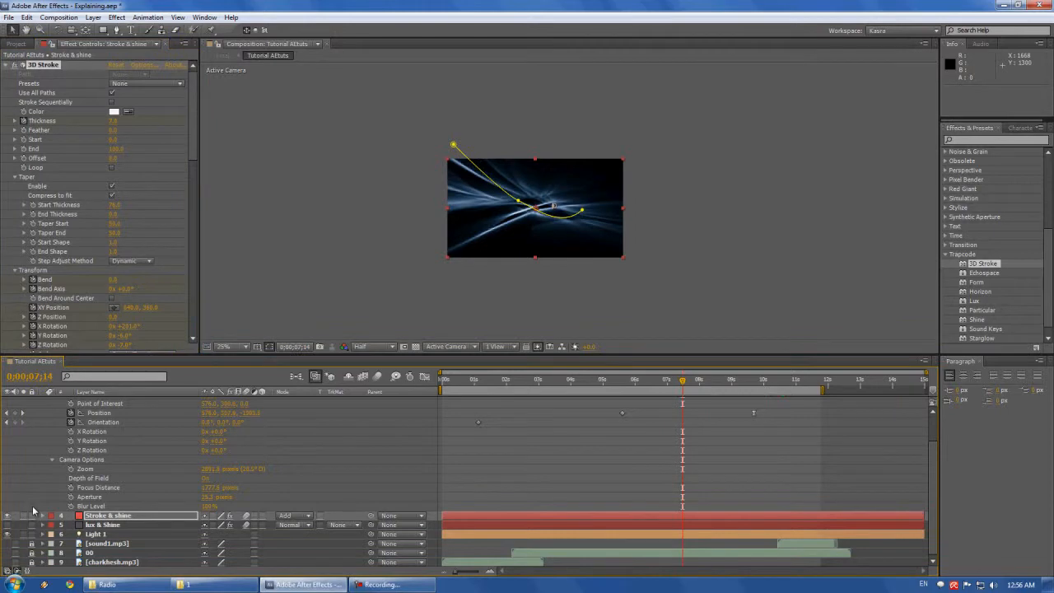
{"action": "left_click", "coordinate": [8, 515]}
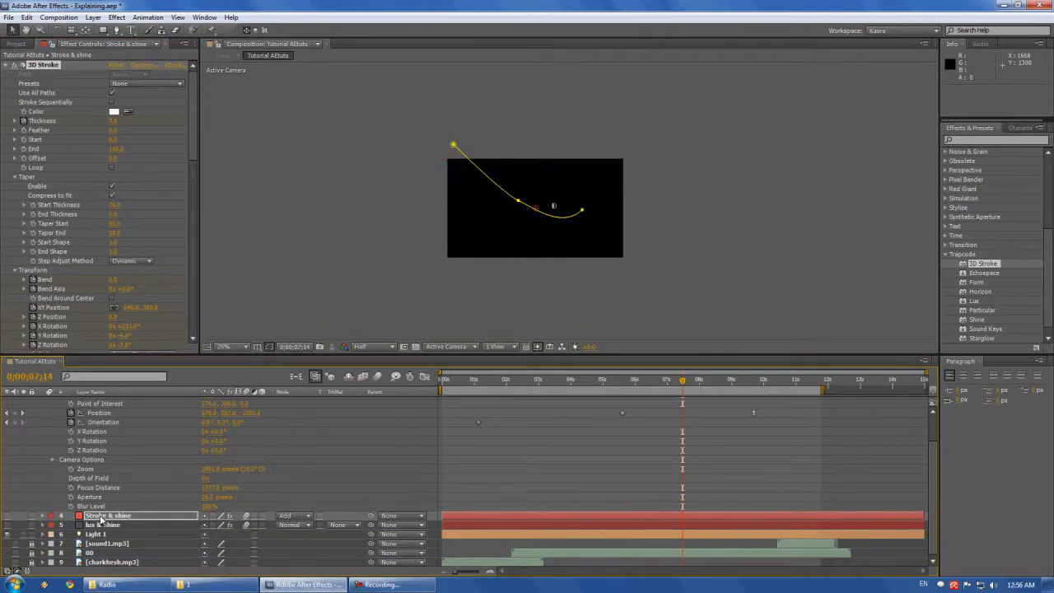
Step: Show the Camera Settings for a new camera, and dismiss them without adding a camera
{"action": "left_click", "coordinate": [97, 516]}
{"action": "scroll", "coordinate": [188, 448], "scroll_direction": "up", "scroll_amount": 4}
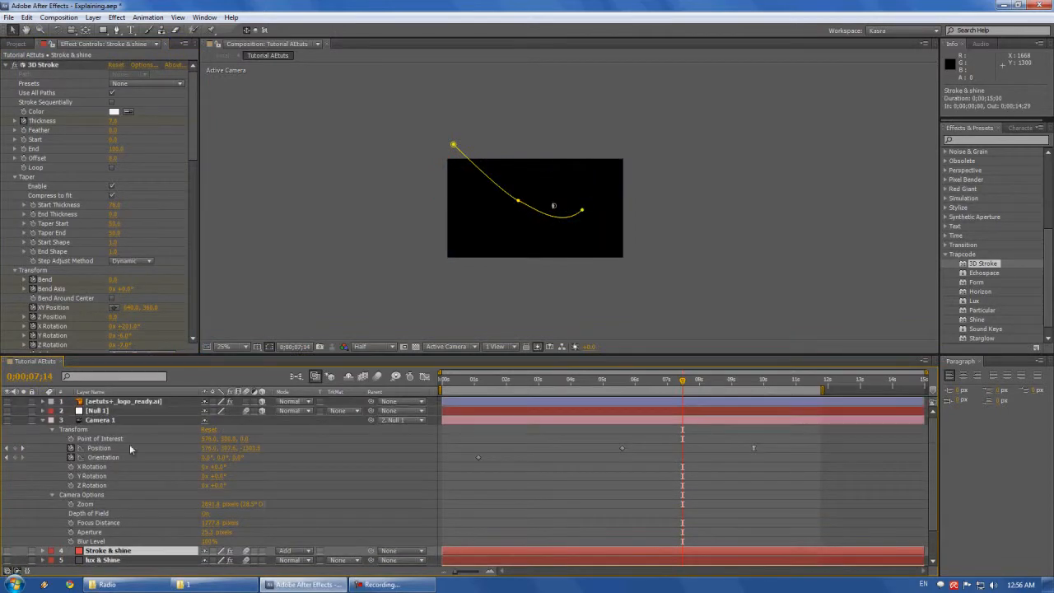
{"action": "left_click", "coordinate": [113, 421]}
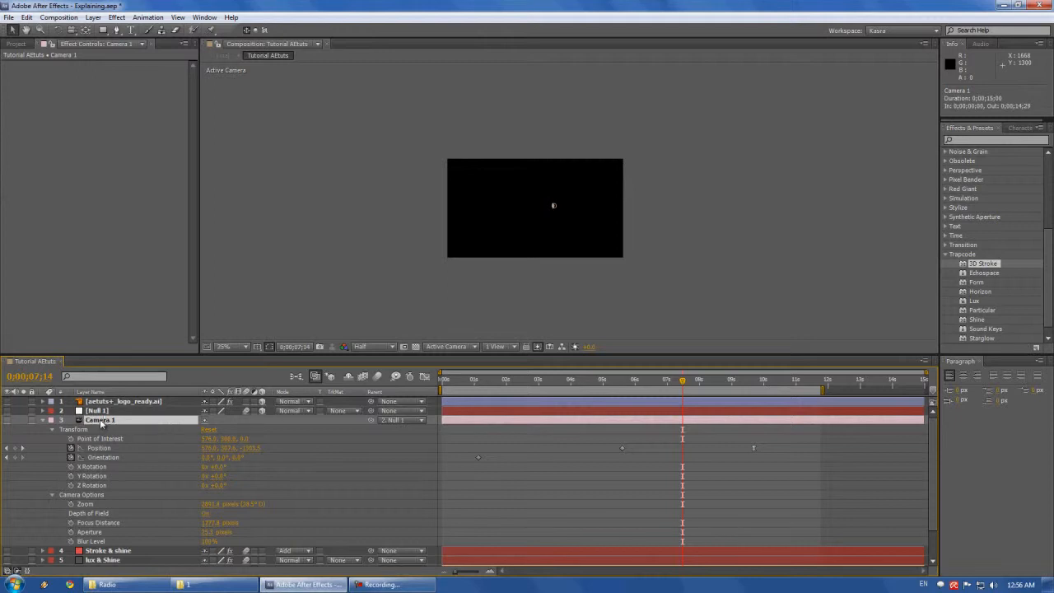
{"action": "left_click", "coordinate": [93, 17]}
{"action": "mouse_move", "coordinate": [260, 36]}
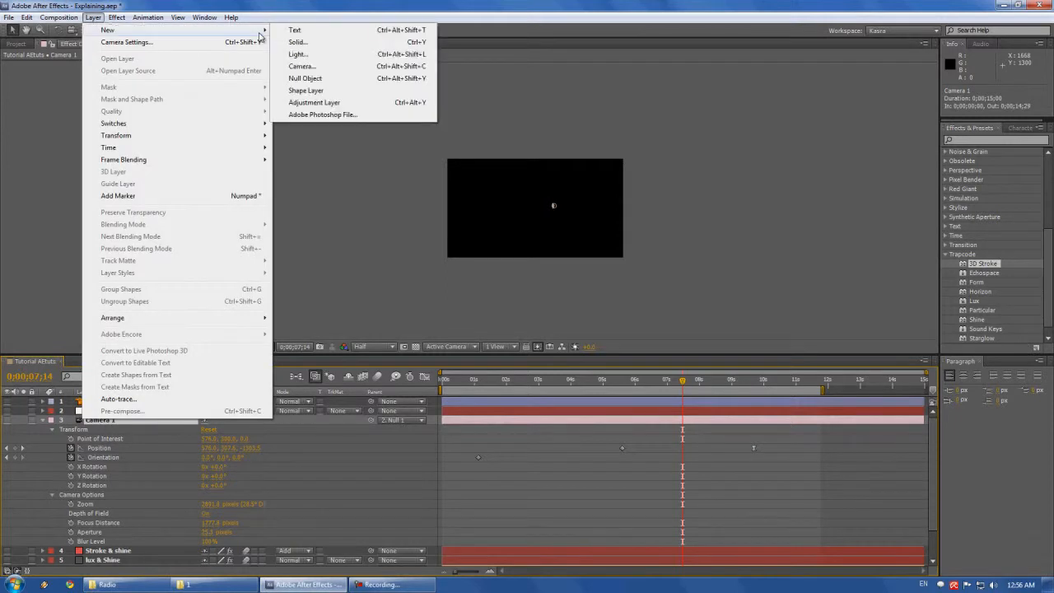
{"action": "left_click", "coordinate": [298, 66]}
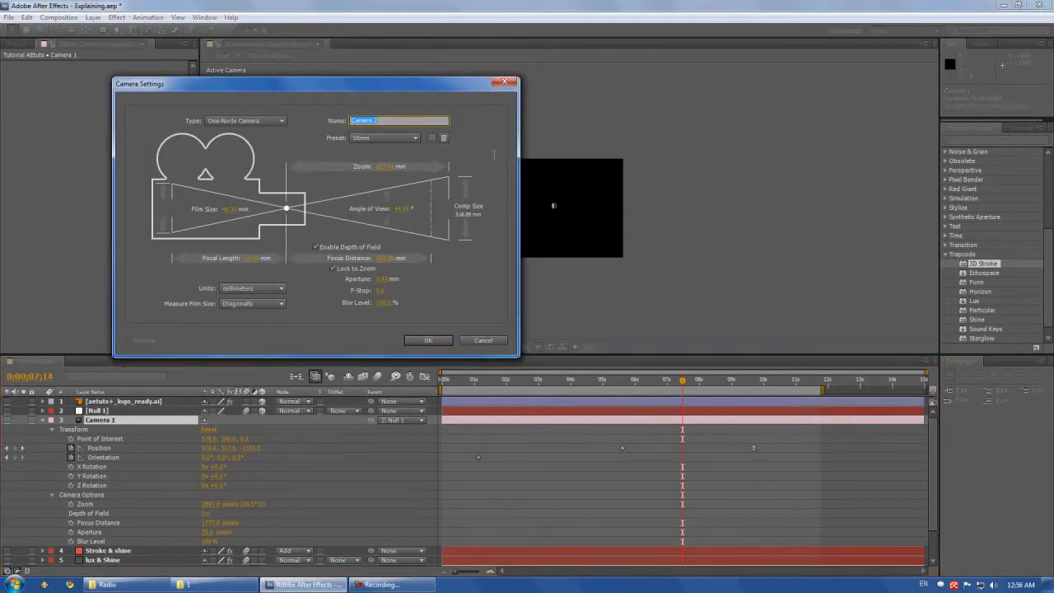
{"action": "left_click", "coordinate": [504, 80]}
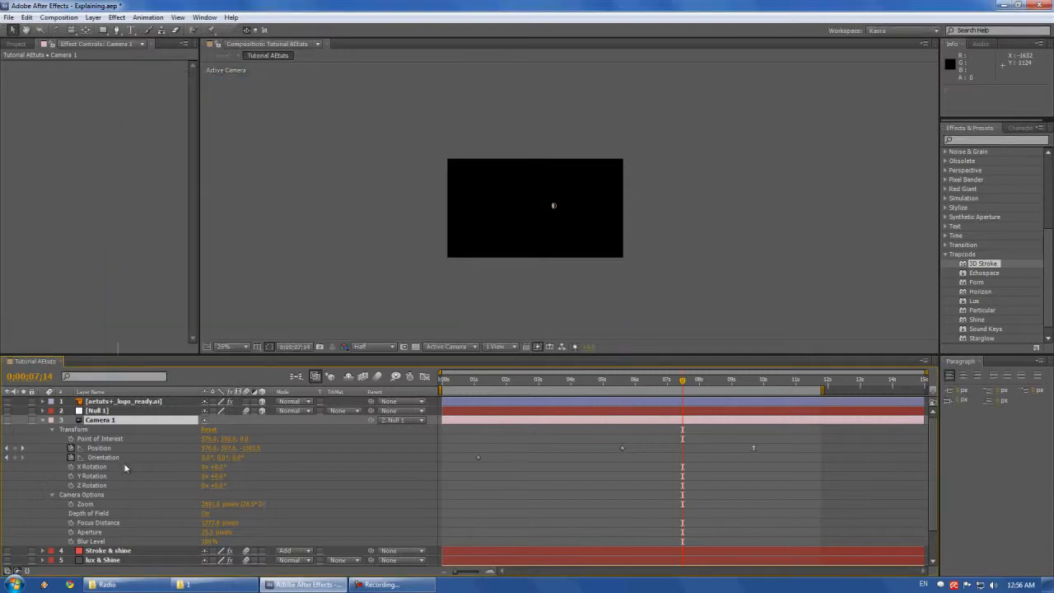
Step: Add a new null object to the composition to demonstrate how one is made, and delete it again
{"action": "scroll", "coordinate": [130, 500], "scroll_direction": "down", "scroll_amount": 1}
{"action": "scroll", "coordinate": [97, 483], "scroll_direction": "up", "scroll_amount": 1}
{"action": "left_click", "coordinate": [97, 410]}
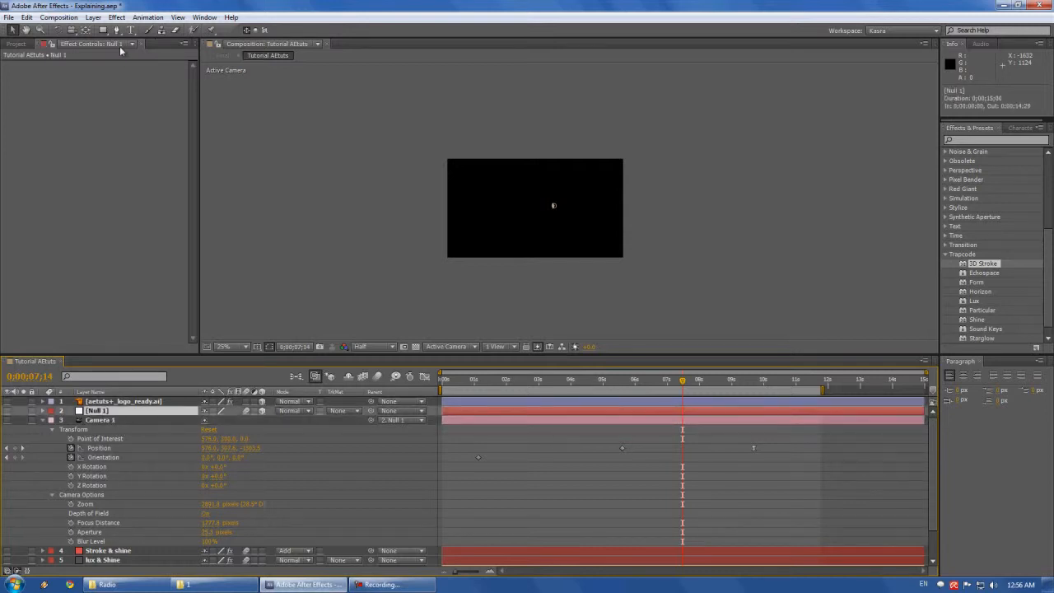
{"action": "left_click", "coordinate": [93, 17]}
{"action": "mouse_move", "coordinate": [103, 31]}
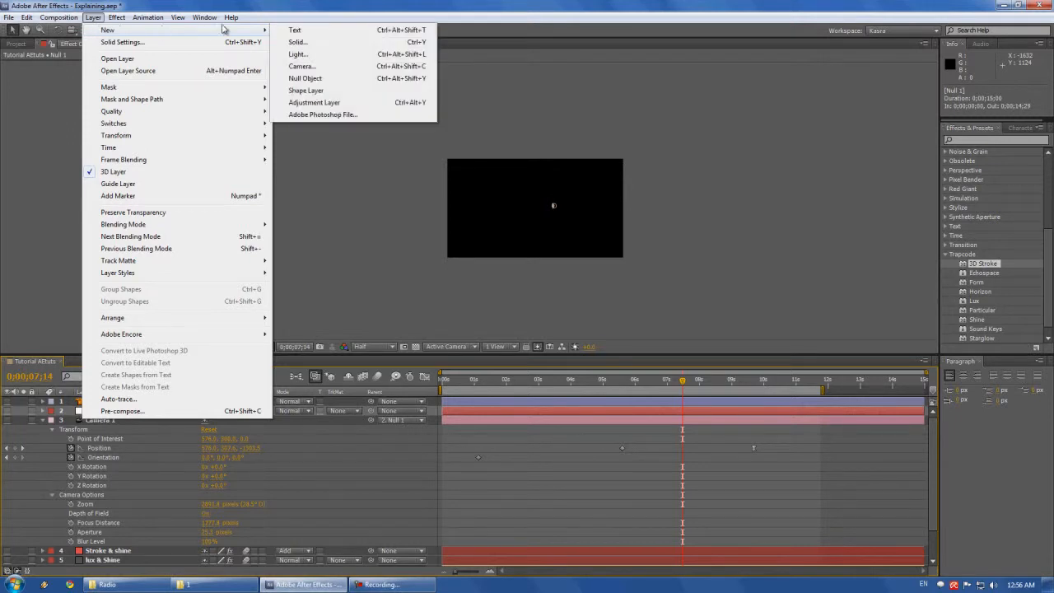
{"action": "left_click", "coordinate": [306, 78]}
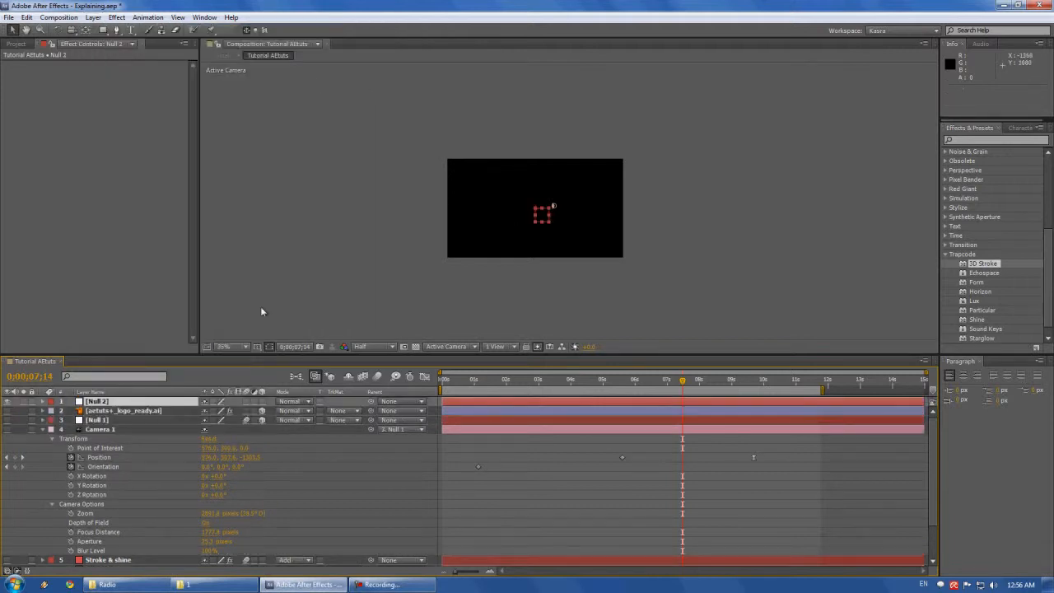
{"action": "scroll", "coordinate": [577, 215], "scroll_direction": "up", "scroll_amount": 2}
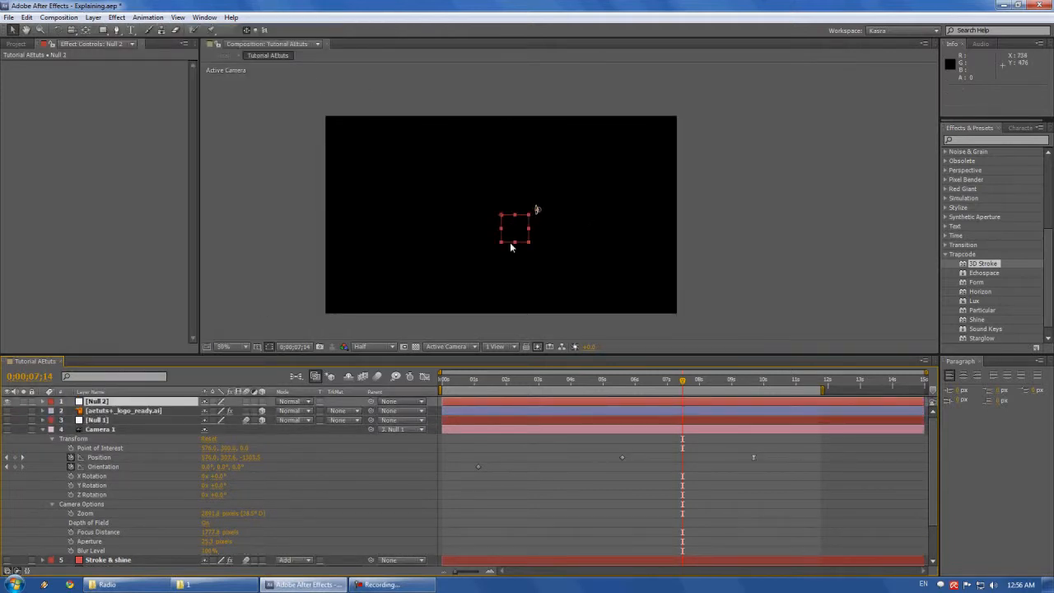
{"action": "key", "text": "Delete"}
Step: Make the Null 1 layer visible and look over its Transform keyframes
{"action": "left_click", "coordinate": [99, 410]}
{"action": "left_click", "coordinate": [8, 411]}
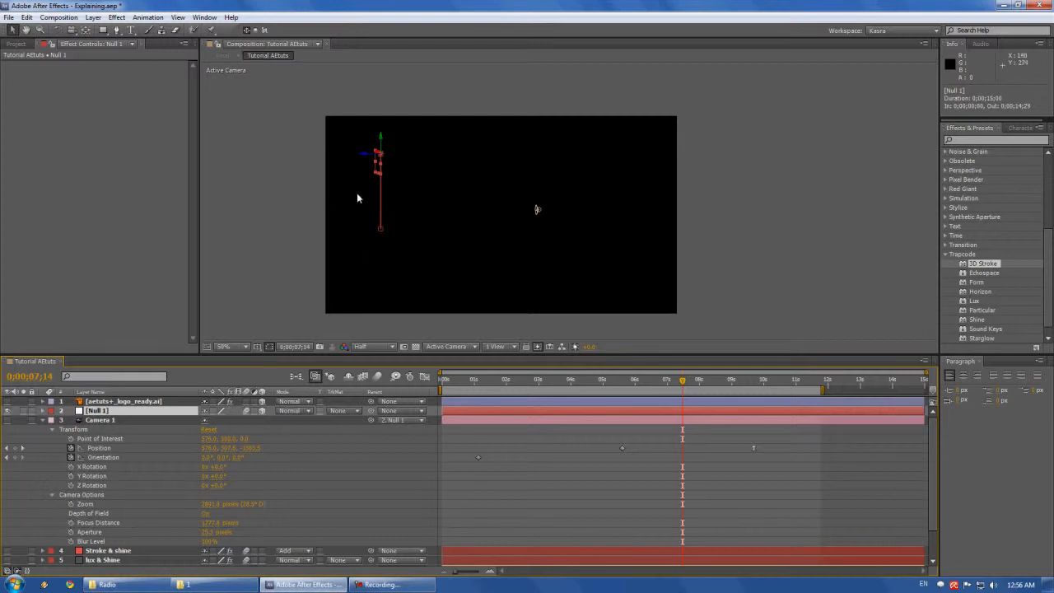
{"action": "left_click", "coordinate": [45, 411]}
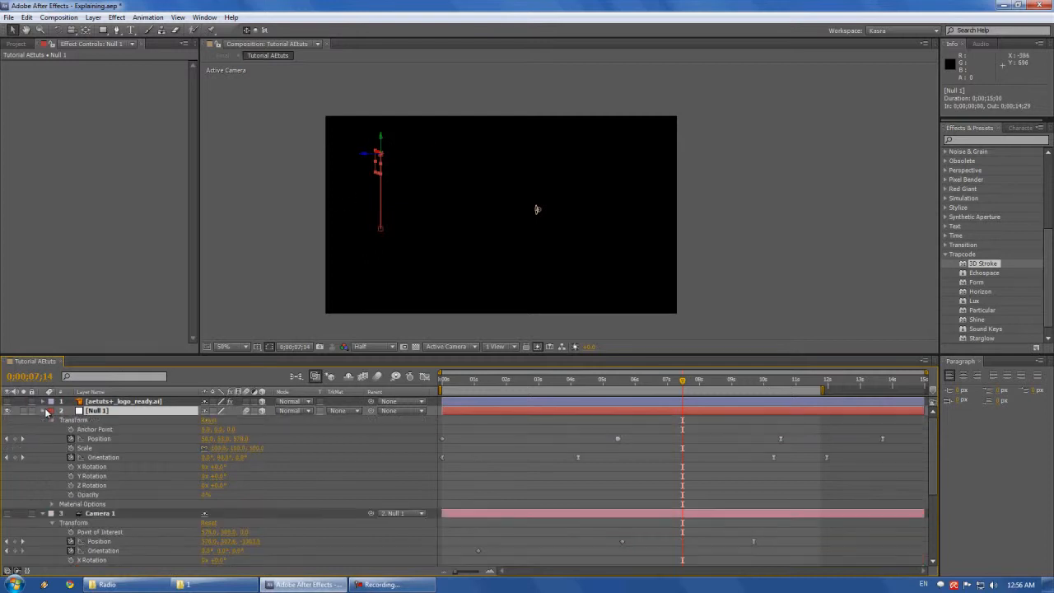
{"action": "left_click", "coordinate": [44, 411]}
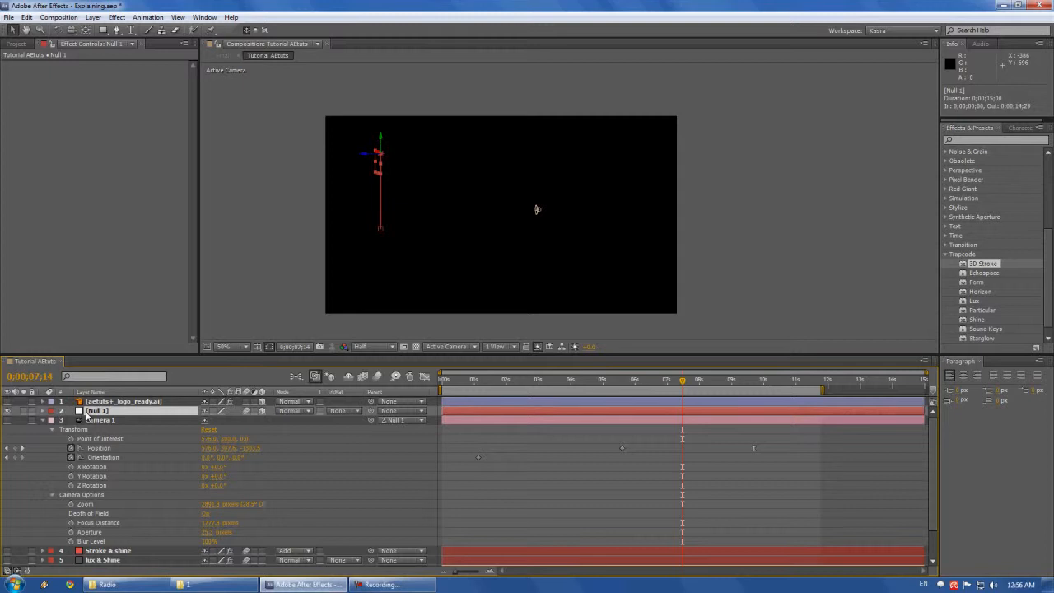
{"action": "left_click", "coordinate": [112, 421]}
{"action": "left_click", "coordinate": [123, 411]}
{"action": "left_click", "coordinate": [105, 420]}
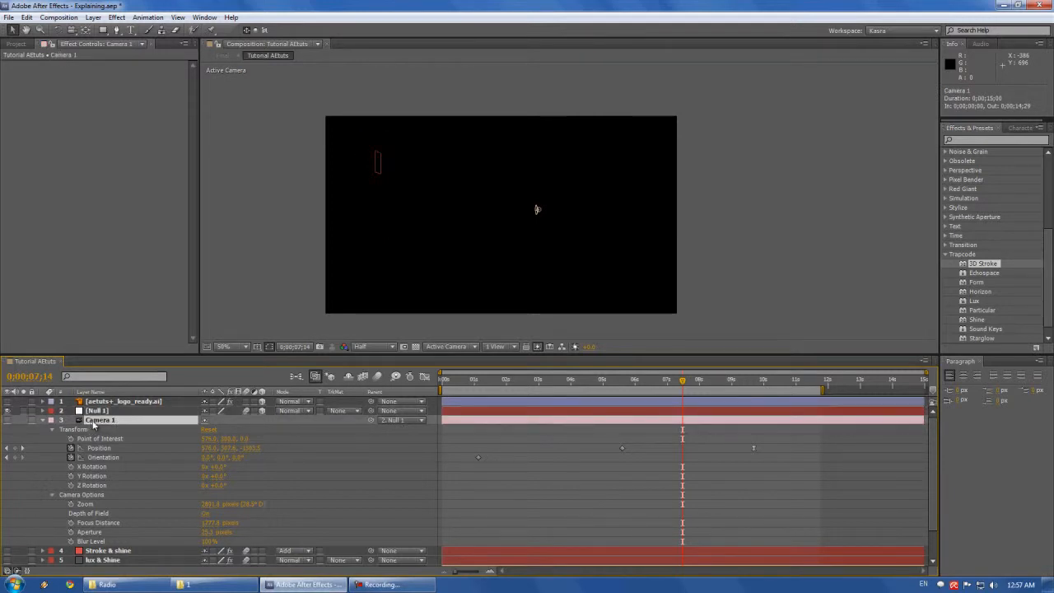
{"action": "left_click", "coordinate": [136, 411]}
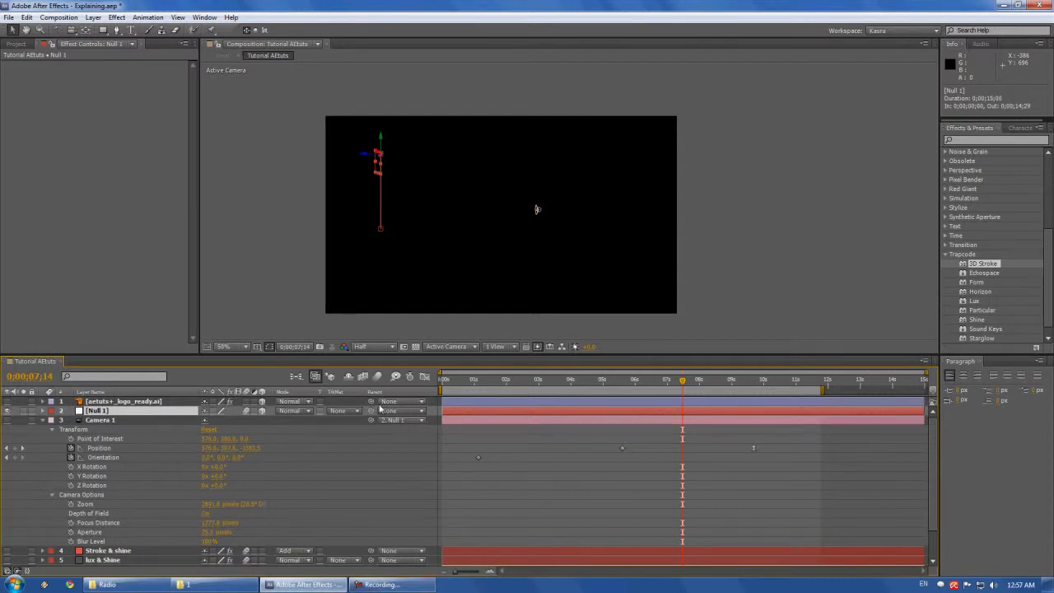
{"action": "left_click", "coordinate": [393, 585]}
{"action": "left_click", "coordinate": [394, 511]}
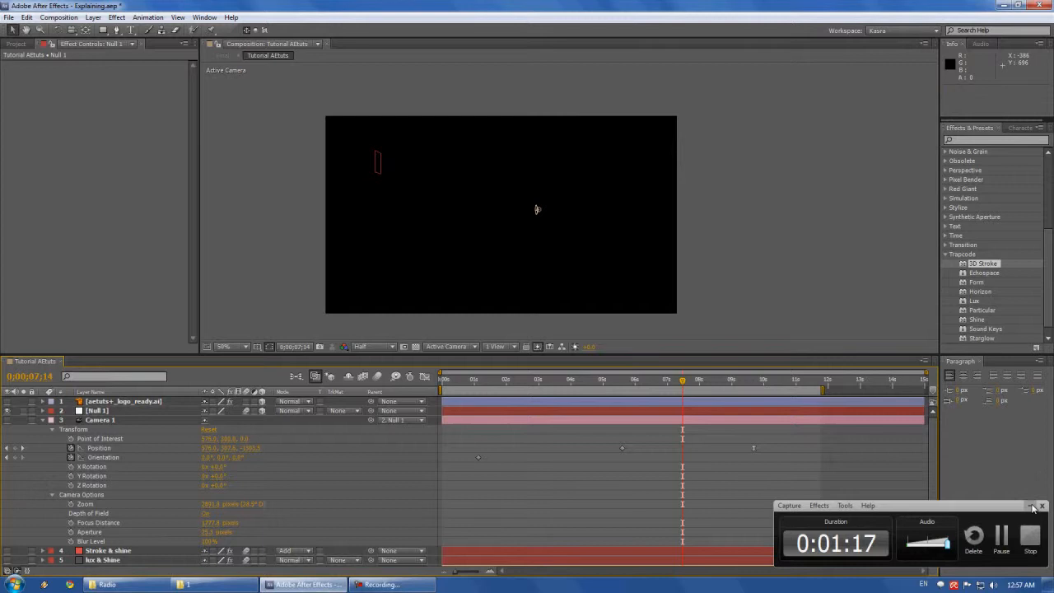
Step: Review the Parent options of the Camera 1 layer, keeping Null 1 as its parent
{"action": "left_click", "coordinate": [116, 420]}
{"action": "left_click", "coordinate": [423, 420]}
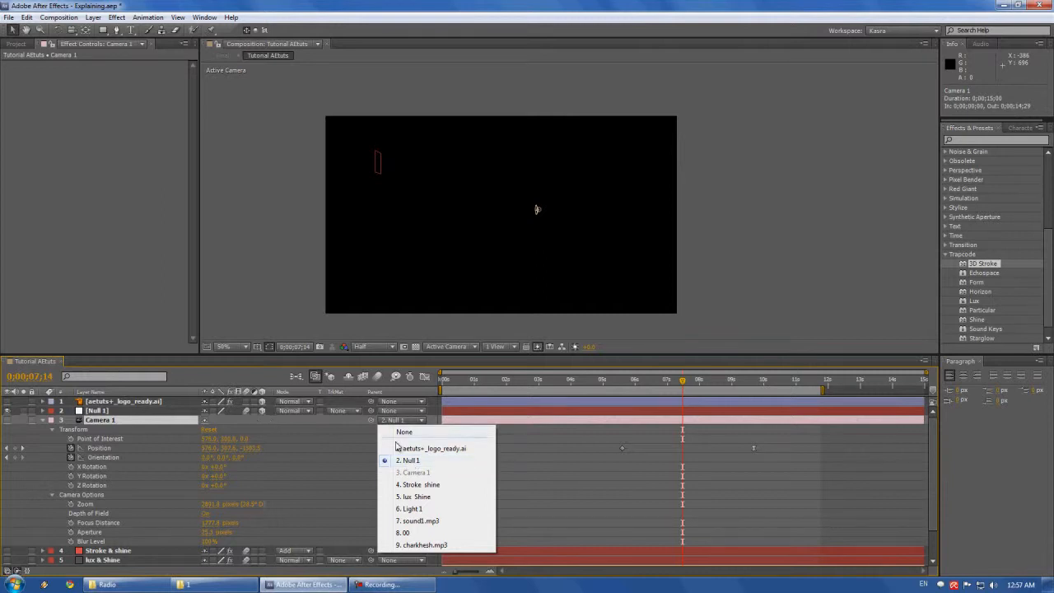
{"action": "left_click", "coordinate": [331, 441]}
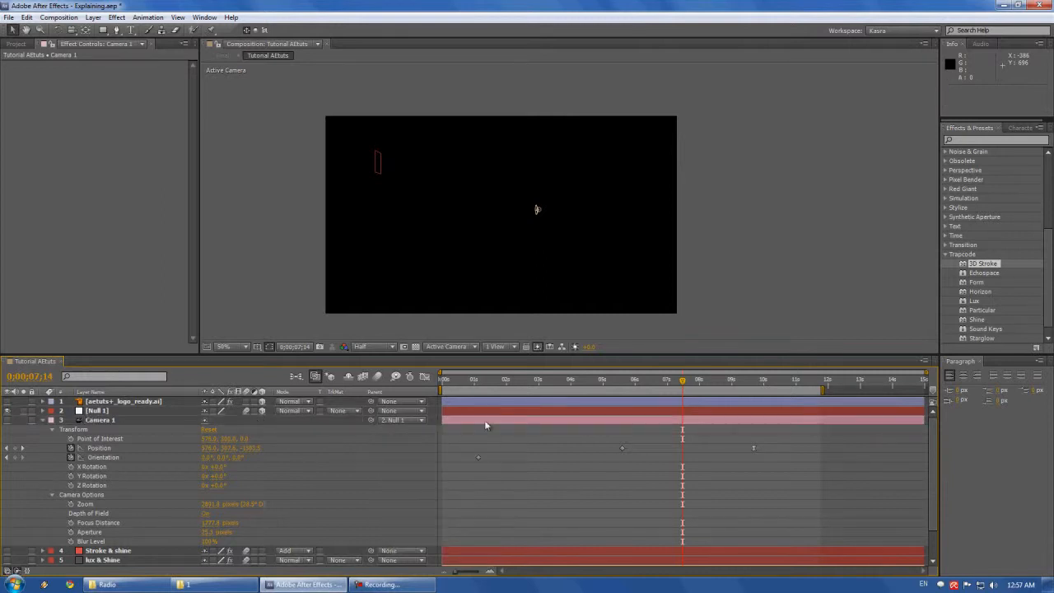
{"action": "left_click", "coordinate": [151, 422]}
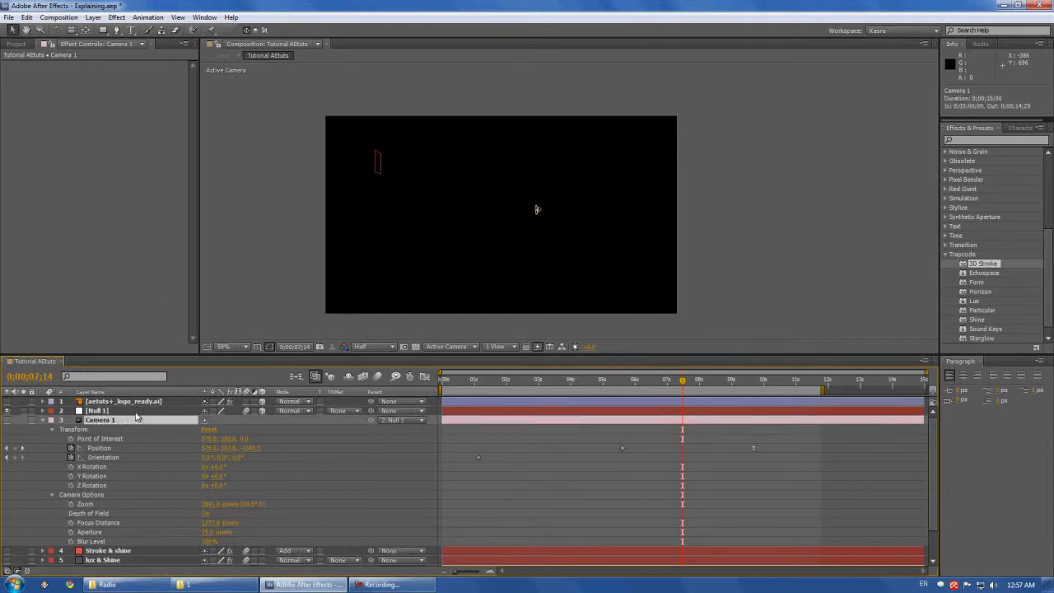
Step: Collapse and lock the Camera 1 layer, and reveal the Transform properties of the Null 1 layer
{"action": "left_click", "coordinate": [123, 411]}
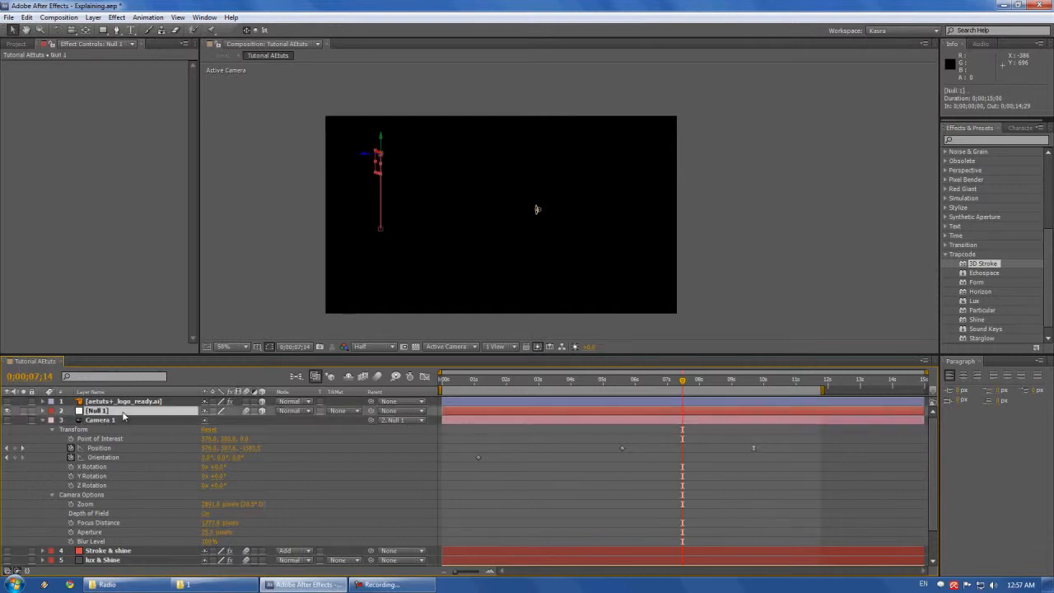
{"action": "left_click", "coordinate": [43, 420]}
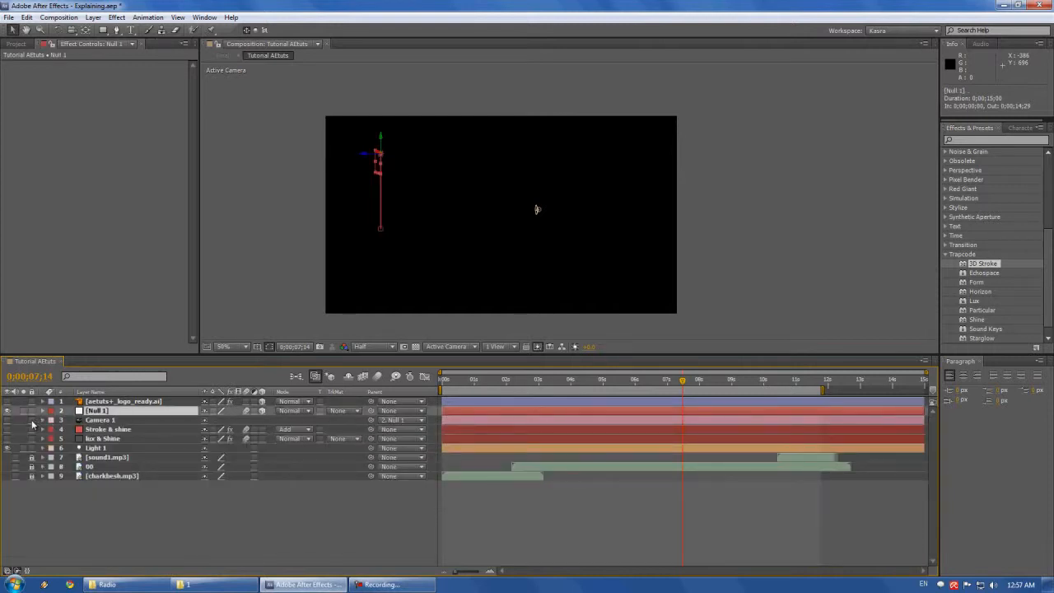
{"action": "left_click", "coordinate": [43, 410]}
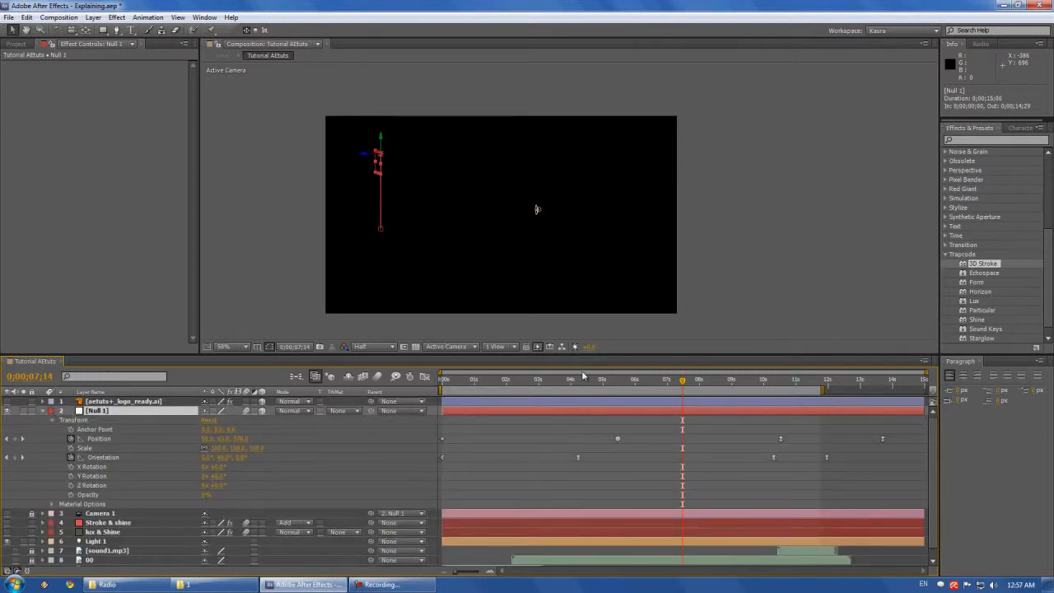
Step: Turn on visibility for the Camera 1, Stroke & shine and lux & Shine layers
{"action": "left_click", "coordinate": [8, 514]}
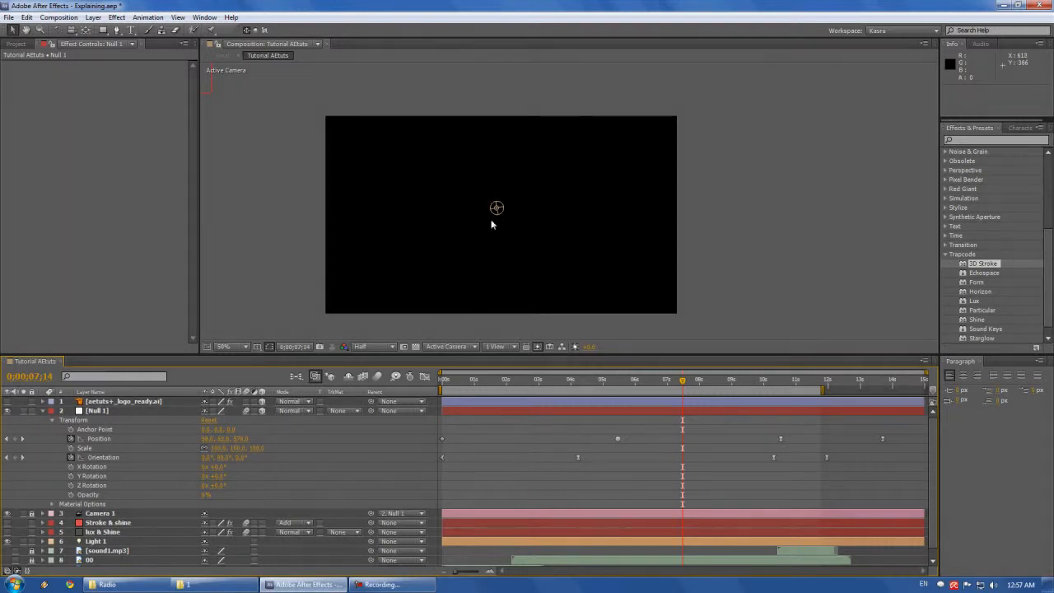
{"action": "left_click", "coordinate": [116, 409]}
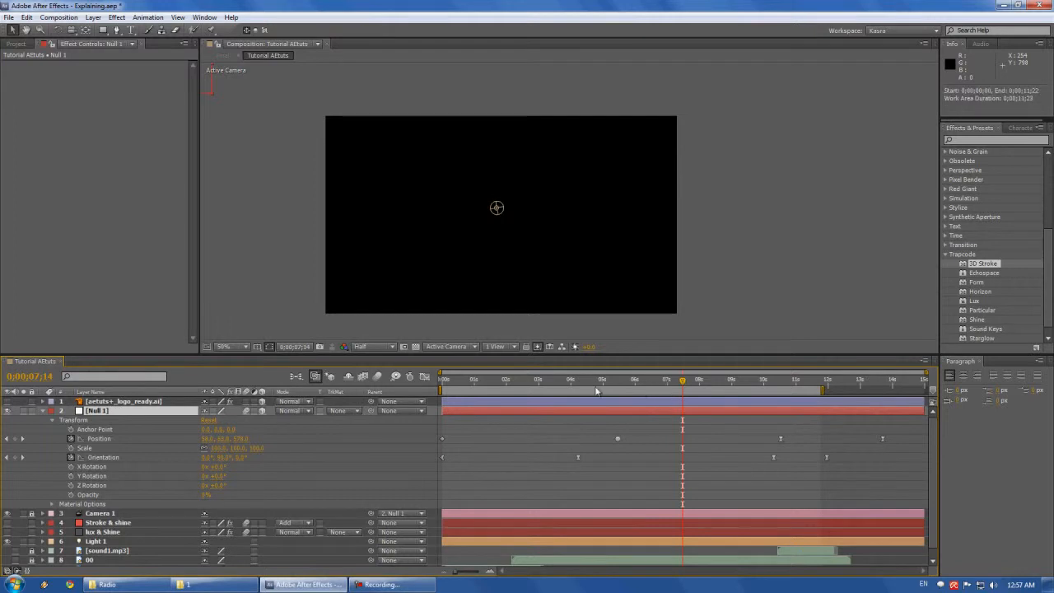
{"action": "left_click", "coordinate": [7, 522]}
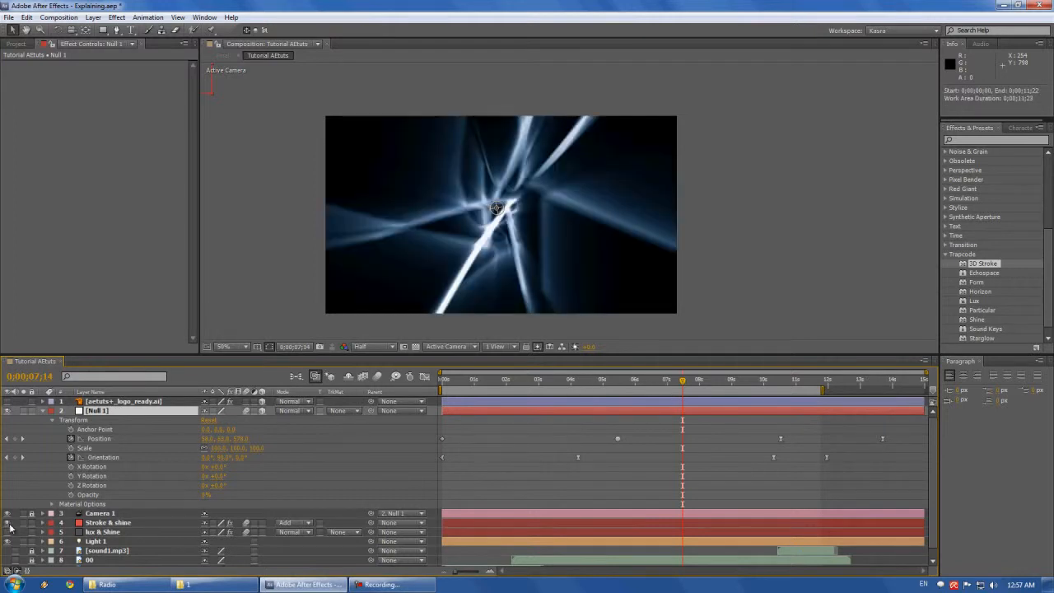
{"action": "left_click", "coordinate": [7, 540]}
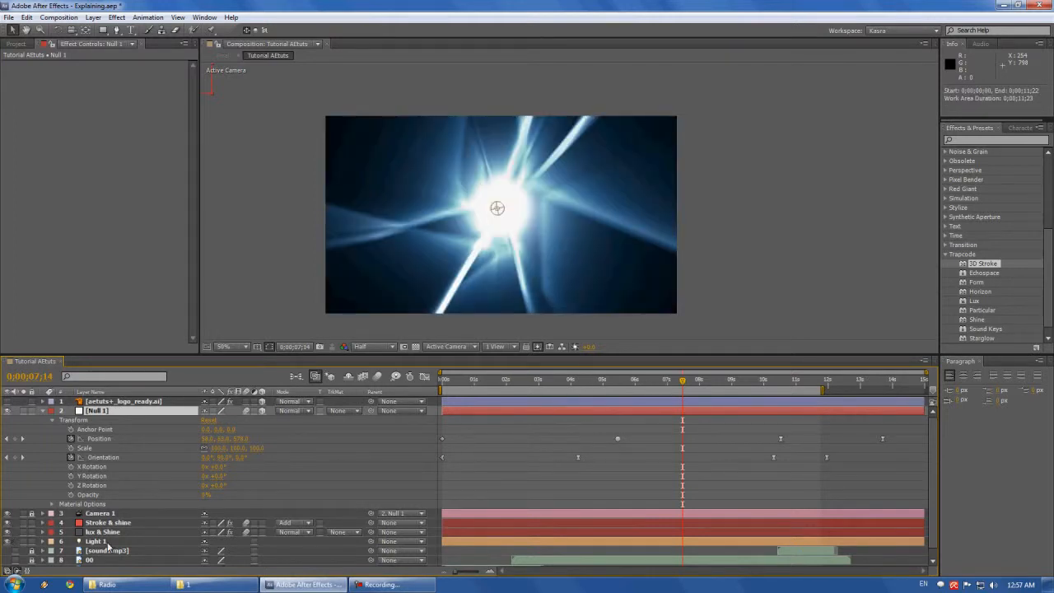
{"action": "left_click", "coordinate": [111, 533]}
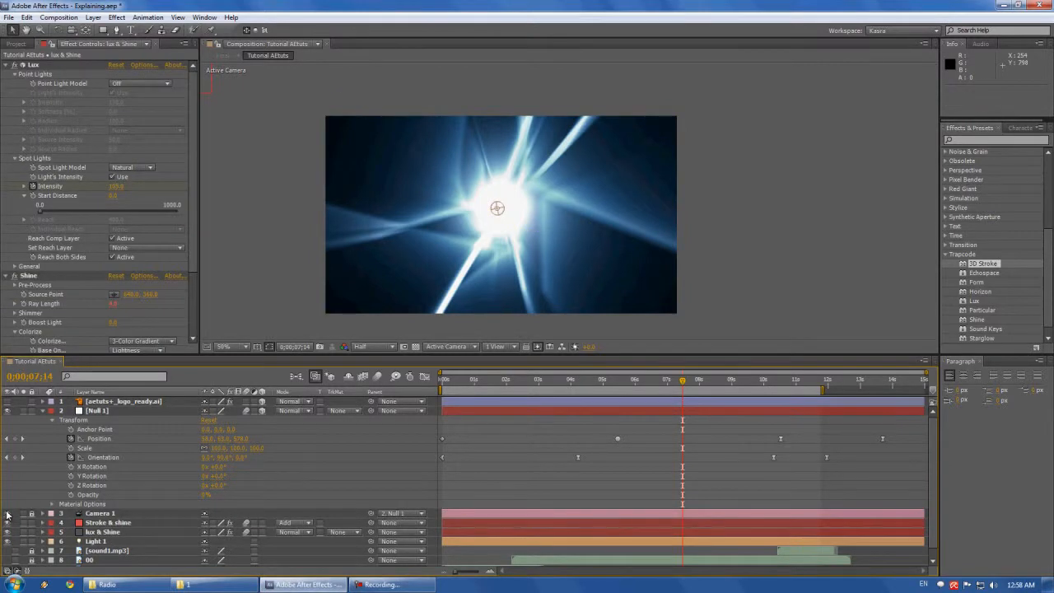
Step: Hide Camera 1 and show the composition as 2 Views - Horizontal, with Custom View 1 beside Active Camera
{"action": "left_click", "coordinate": [494, 345]}
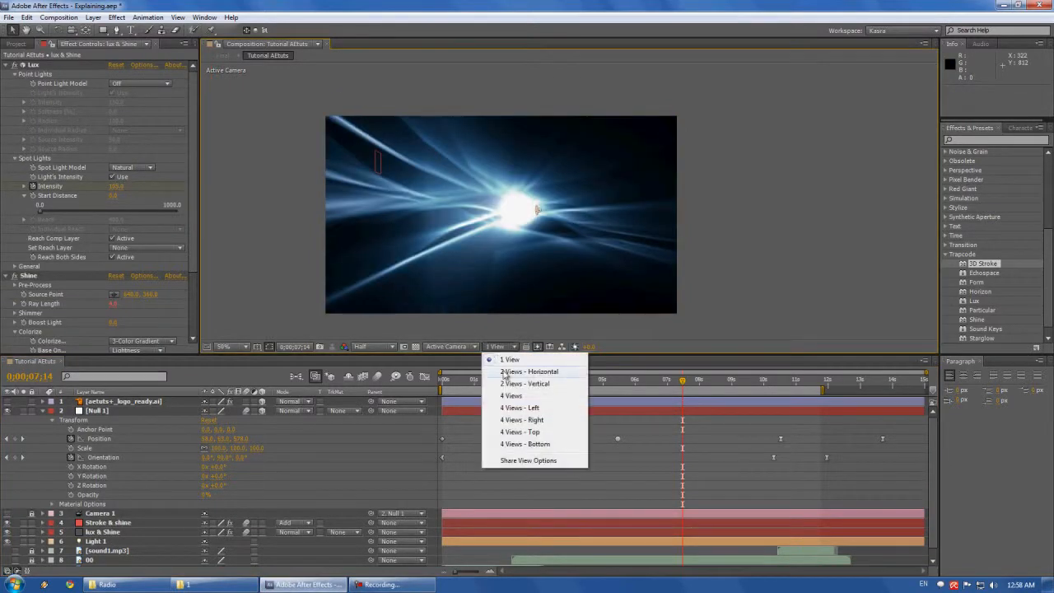
{"action": "left_click", "coordinate": [502, 372]}
{"action": "left_click_drag", "start_coordinate": [470, 175], "coordinate": [470, 239]}
{"action": "scroll", "coordinate": [449, 242], "scroll_direction": "up", "scroll_amount": 2}
{"action": "left_click_drag", "start_coordinate": [403, 250], "coordinate": [411, 240]}
{"action": "left_click_drag", "start_coordinate": [438, 195], "coordinate": [412, 197]}
{"action": "left_click_drag", "start_coordinate": [772, 194], "coordinate": [803, 190]}
{"action": "scroll", "coordinate": [770, 214], "scroll_direction": "down", "scroll_amount": 2}
{"action": "left_click_drag", "start_coordinate": [740, 216], "coordinate": [771, 209]}
{"action": "left_click_drag", "start_coordinate": [373, 198], "coordinate": [418, 201]}
{"action": "scroll", "coordinate": [390, 199], "scroll_direction": "down", "scroll_amount": 2}
{"action": "scroll", "coordinate": [436, 199], "scroll_direction": "up", "scroll_amount": 2}
{"action": "left_click_drag", "start_coordinate": [757, 210], "coordinate": [722, 217]}
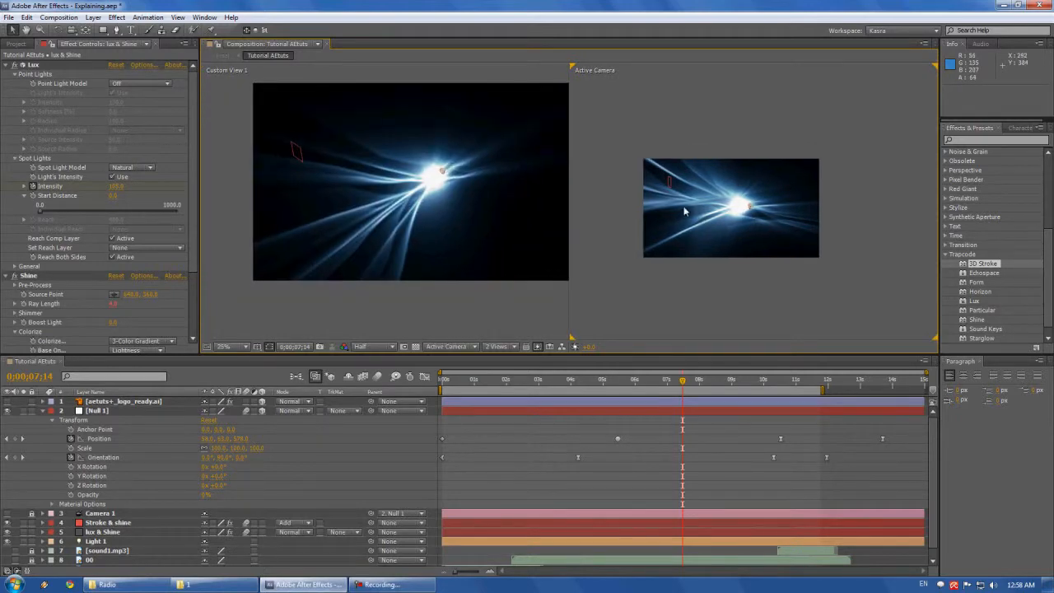
Step: Select the Null 1 layer and examine where it sits in both the Custom View 1 and Active Camera views
{"action": "left_click", "coordinate": [131, 404]}
{"action": "left_click", "coordinate": [132, 410]}
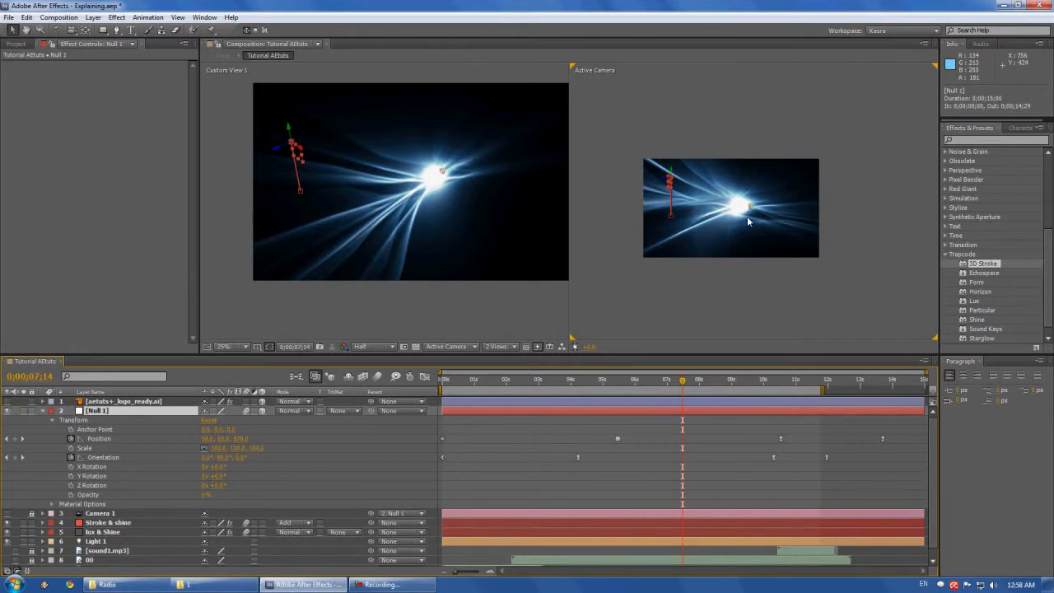
{"action": "scroll", "coordinate": [747, 220], "scroll_direction": "up", "scroll_amount": 2}
{"action": "left_click_drag", "start_coordinate": [726, 215], "coordinate": [744, 246]}
{"action": "scroll", "coordinate": [756, 239], "scroll_direction": "down", "scroll_amount": 2}
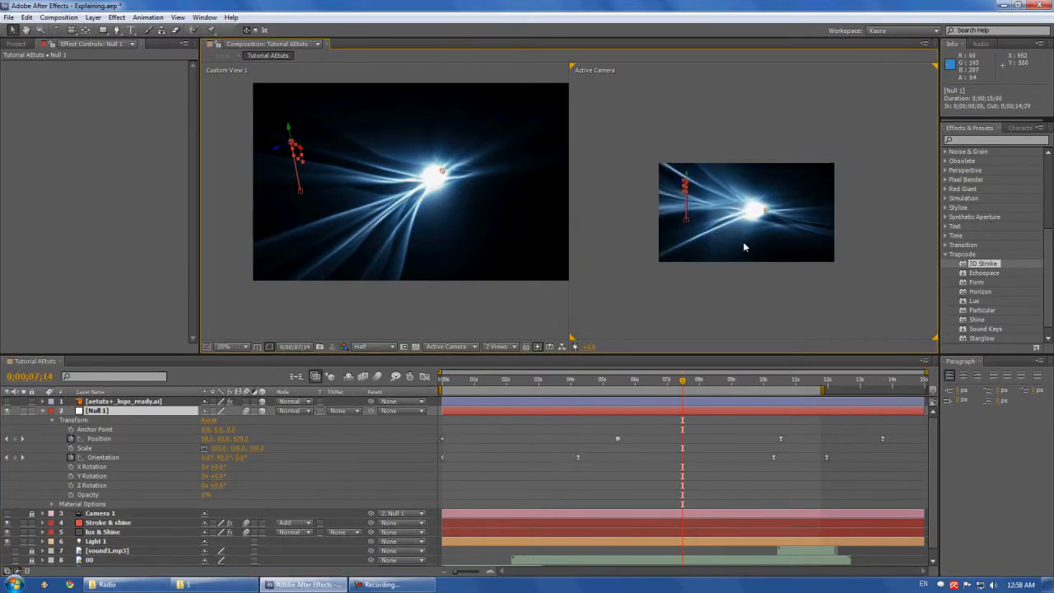
{"action": "scroll", "coordinate": [742, 241], "scroll_direction": "up", "scroll_amount": 2}
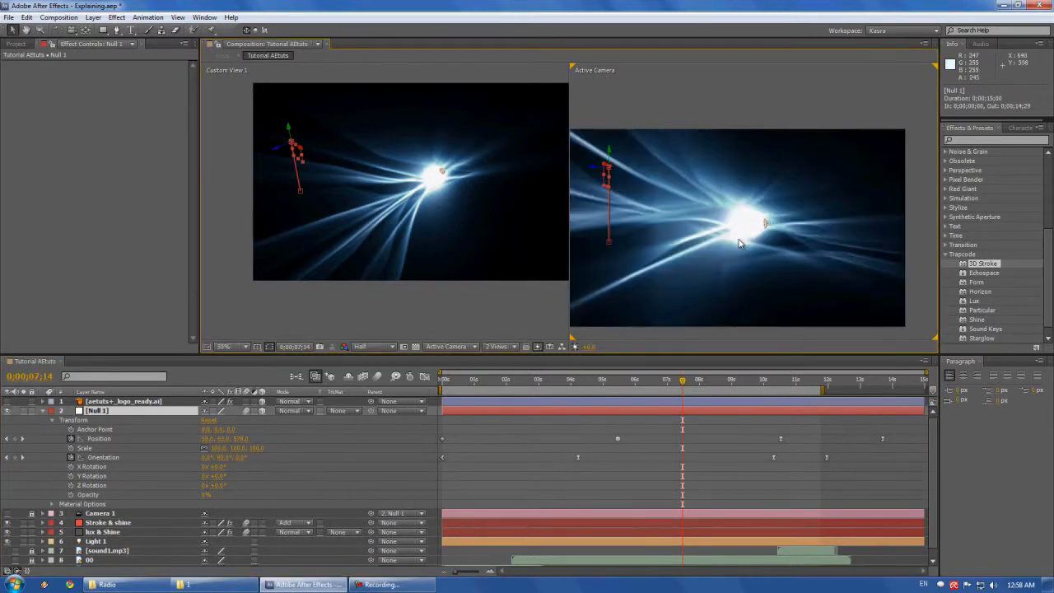
{"action": "left_click_drag", "start_coordinate": [680, 239], "coordinate": [714, 230]}
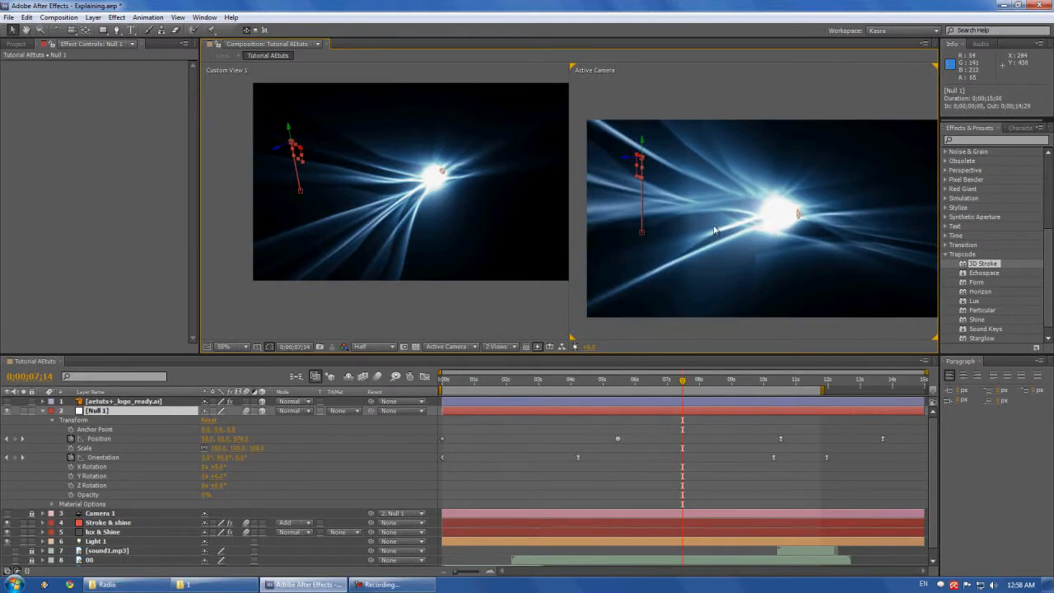
{"action": "mouse_move", "coordinate": [781, 209]}
{"action": "left_mouse_down"}
{"action": "mouse_move", "coordinate": [768, 178]}
{"action": "mouse_move", "coordinate": [774, 213]}
{"action": "left_mouse_up"}
{"action": "scroll", "coordinate": [769, 182], "scroll_direction": "down", "scroll_amount": 2}
{"action": "scroll", "coordinate": [773, 201], "scroll_direction": "up", "scroll_amount": 2}
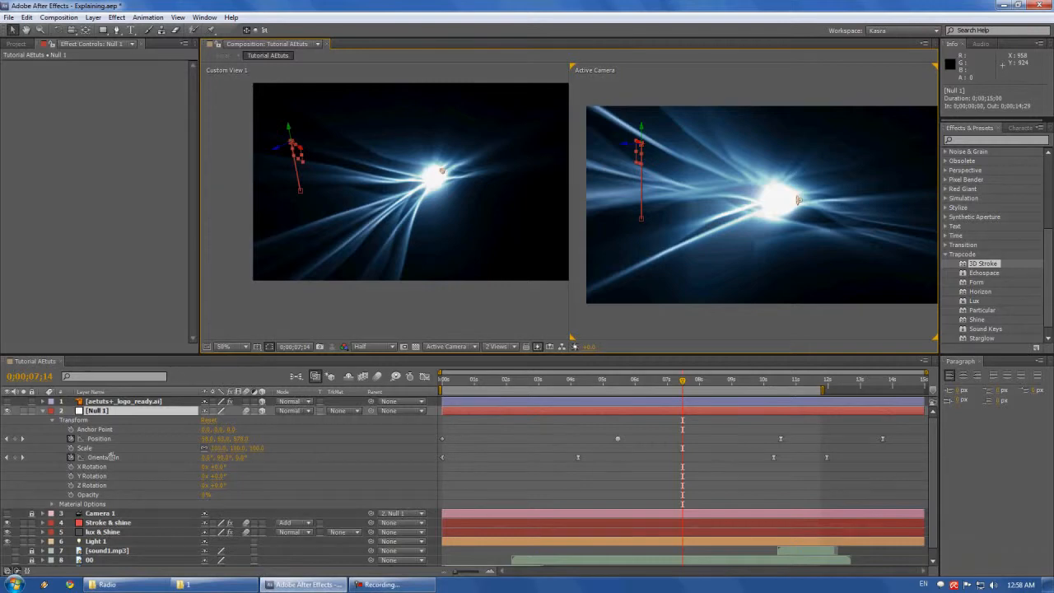
Step: Scrub the animation to an earlier time and examine Null 1 in Custom View 1 and Active Camera
{"action": "left_click_drag", "start_coordinate": [377, 232], "coordinate": [392, 247]}
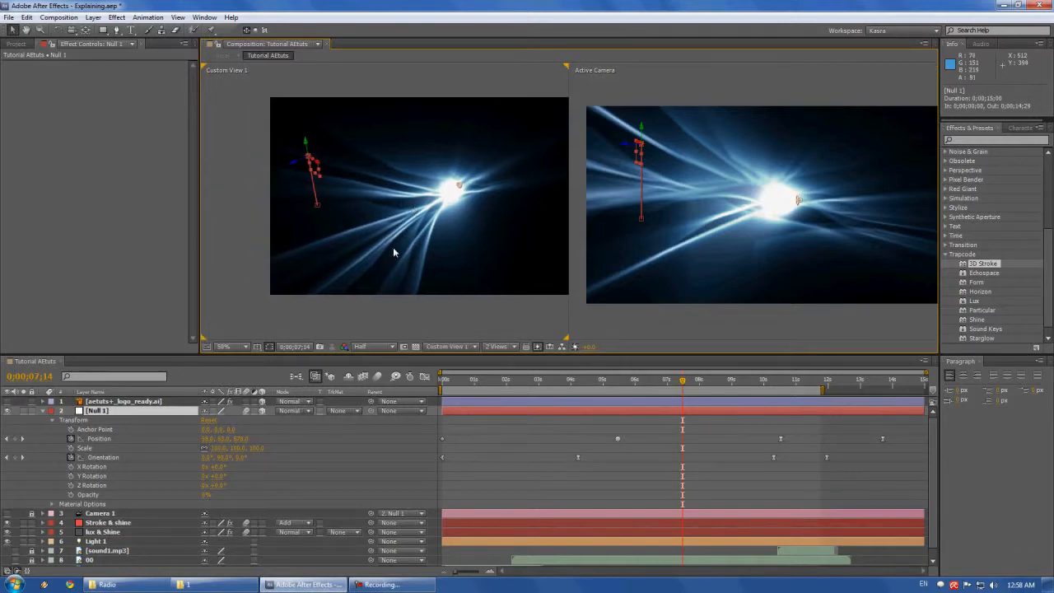
{"action": "left_click_drag", "start_coordinate": [678, 383], "coordinate": [589, 405]}
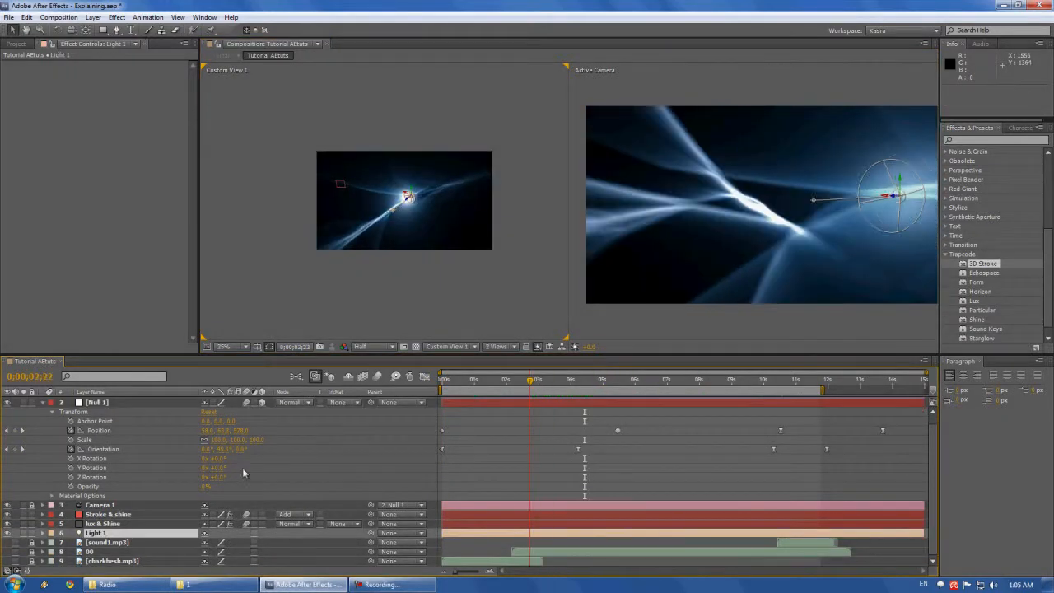
Step: Unlock and select the Camera 1 layer, and compare both views with its visibility off and on
{"action": "left_click", "coordinate": [24, 507]}
{"action": "left_click", "coordinate": [32, 506]}
{"action": "left_click", "coordinate": [99, 505]}
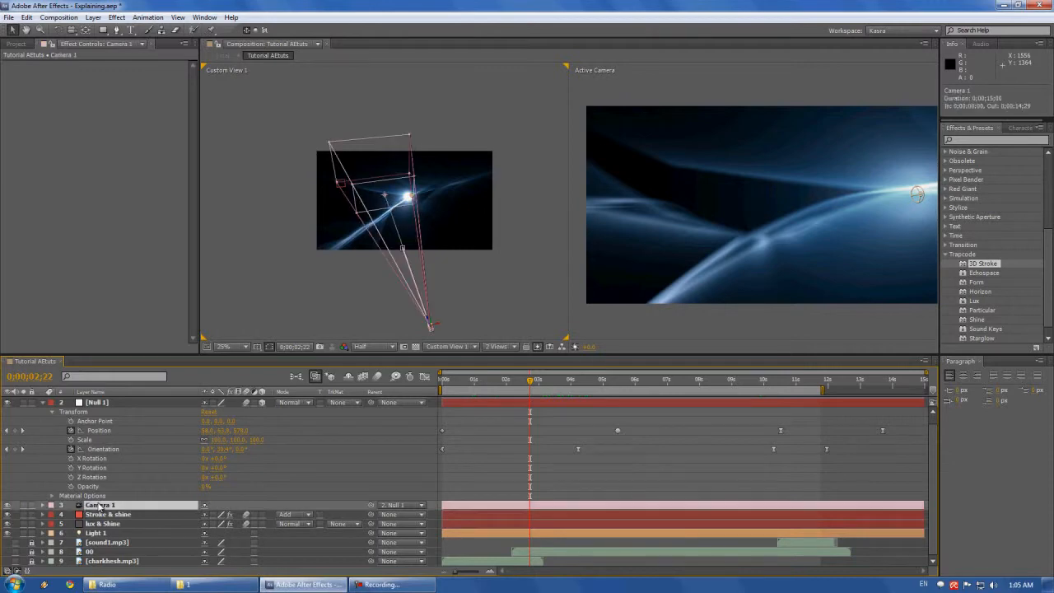
{"action": "left_click", "coordinate": [7, 506]}
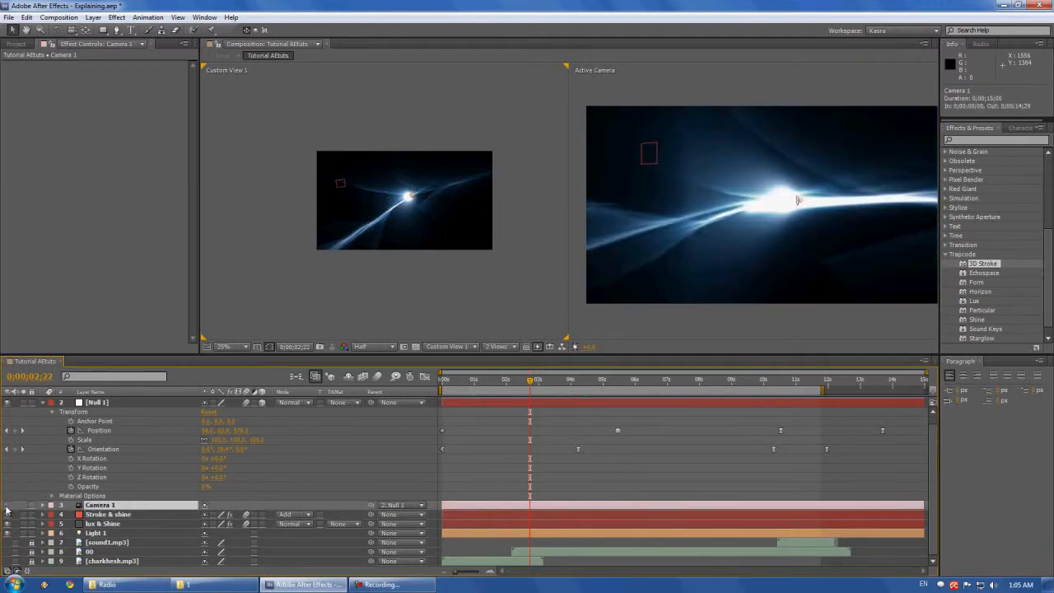
{"action": "left_click", "coordinate": [7, 505]}
Step: Show the composition as 1 View and scrub to 0;00;05;13 with Camera 1 hidden, finishing with the camera visible
{"action": "left_click", "coordinate": [498, 346]}
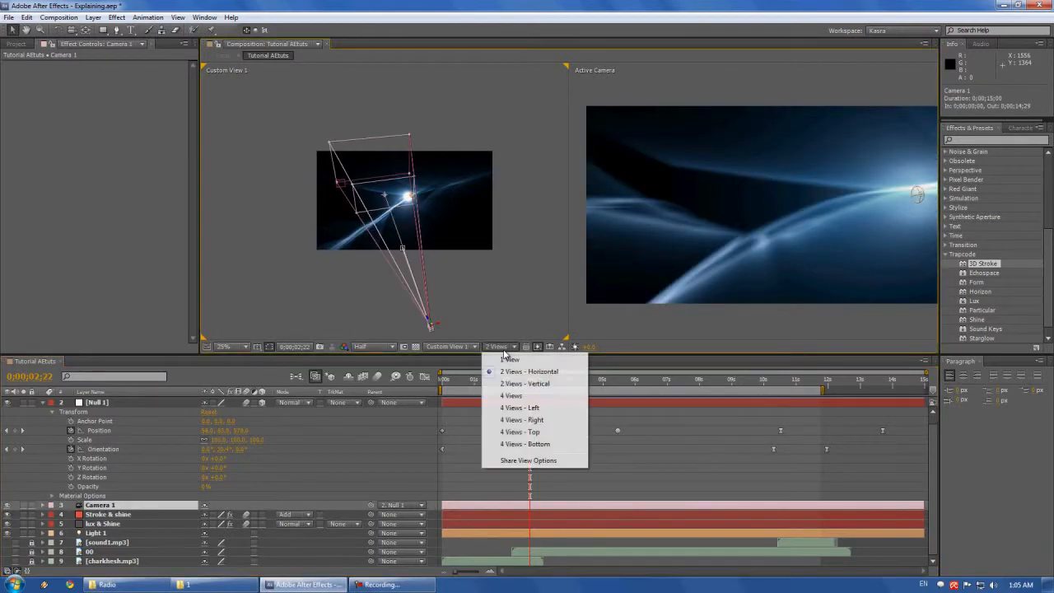
{"action": "left_click", "coordinate": [508, 360]}
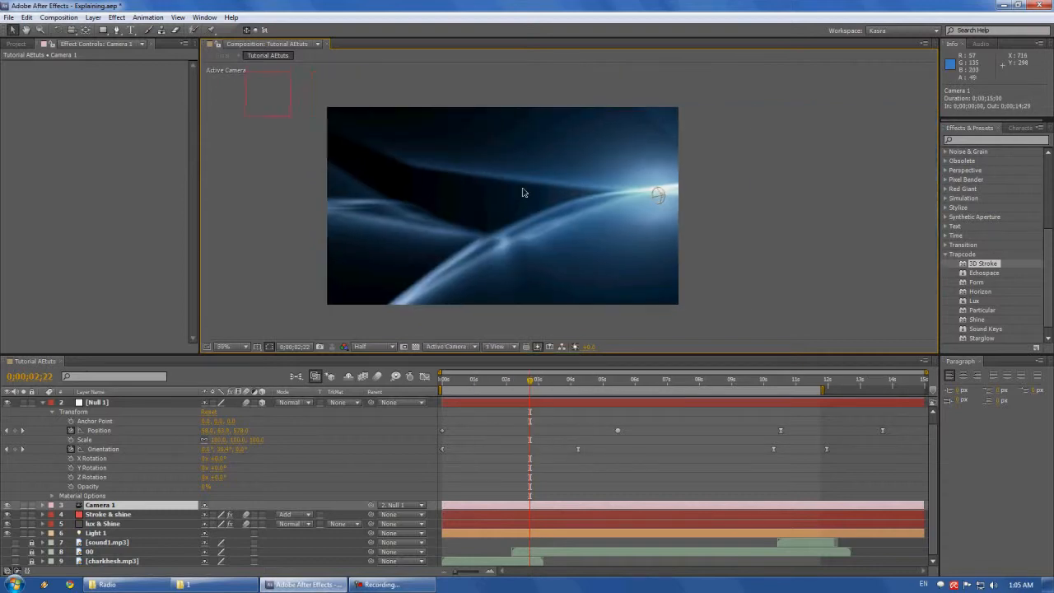
{"action": "left_click", "coordinate": [7, 506]}
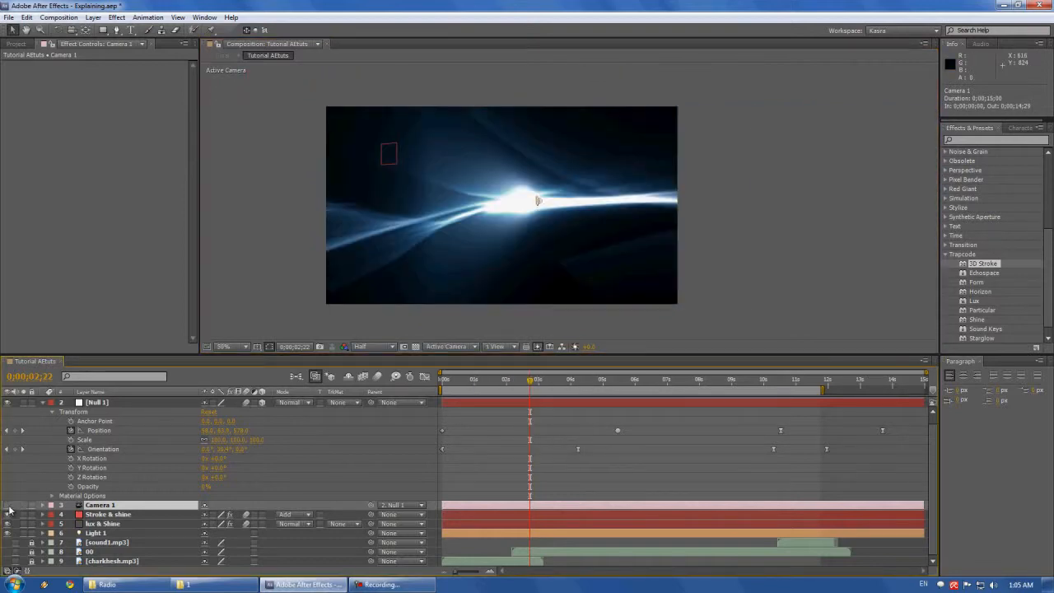
{"action": "left_click_drag", "start_coordinate": [532, 383], "coordinate": [618, 419]}
{"action": "left_click", "coordinate": [6, 505]}
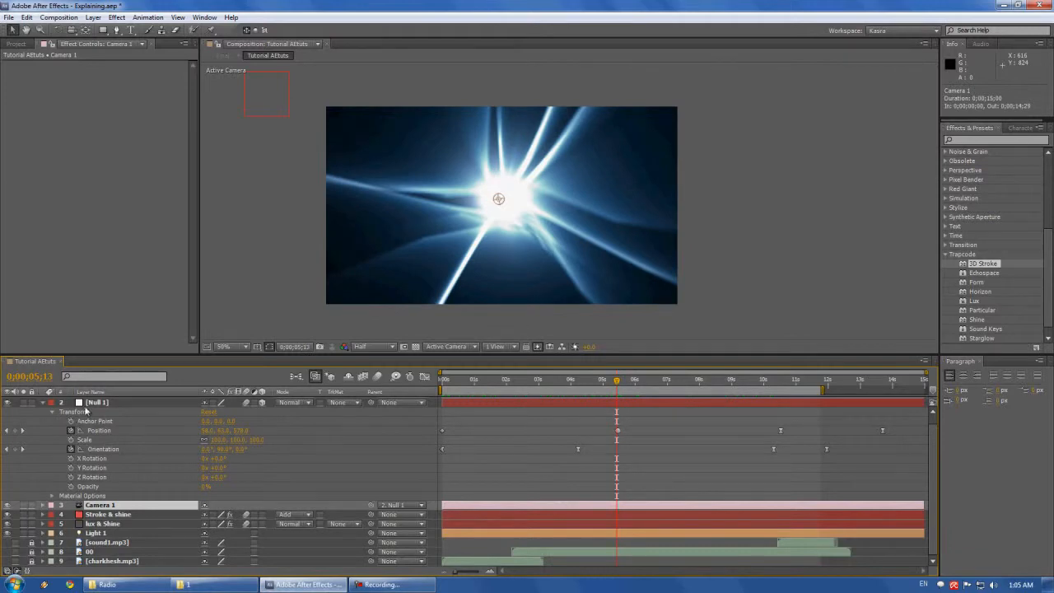
Step: Select the Null 1 layer at 0;00;05;16 and show the composition as 2 Views - Horizontal
{"action": "left_click", "coordinate": [129, 403]}
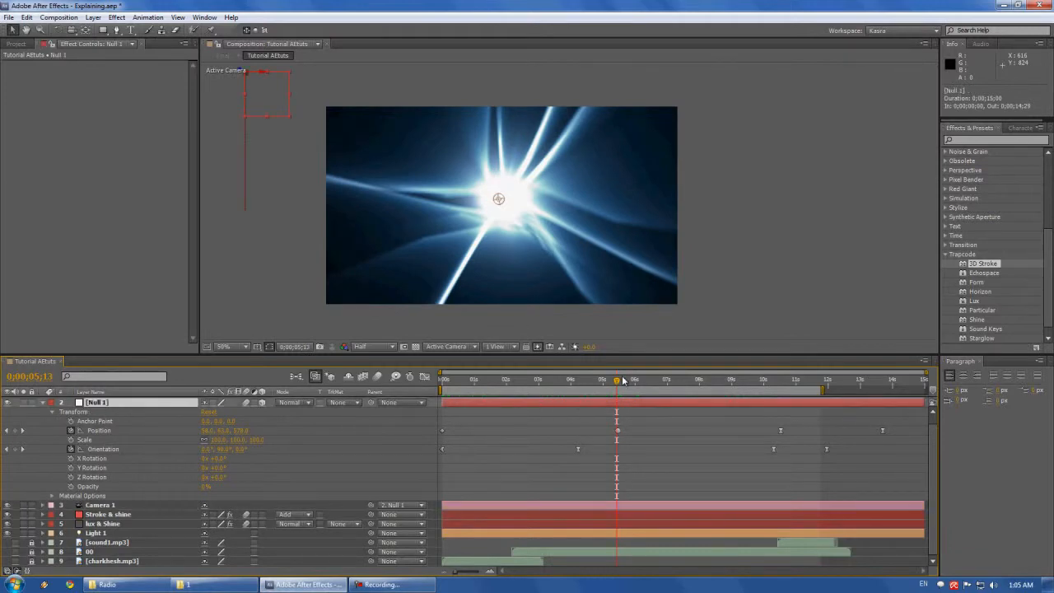
{"action": "left_click_drag", "start_coordinate": [617, 381], "coordinate": [581, 383]}
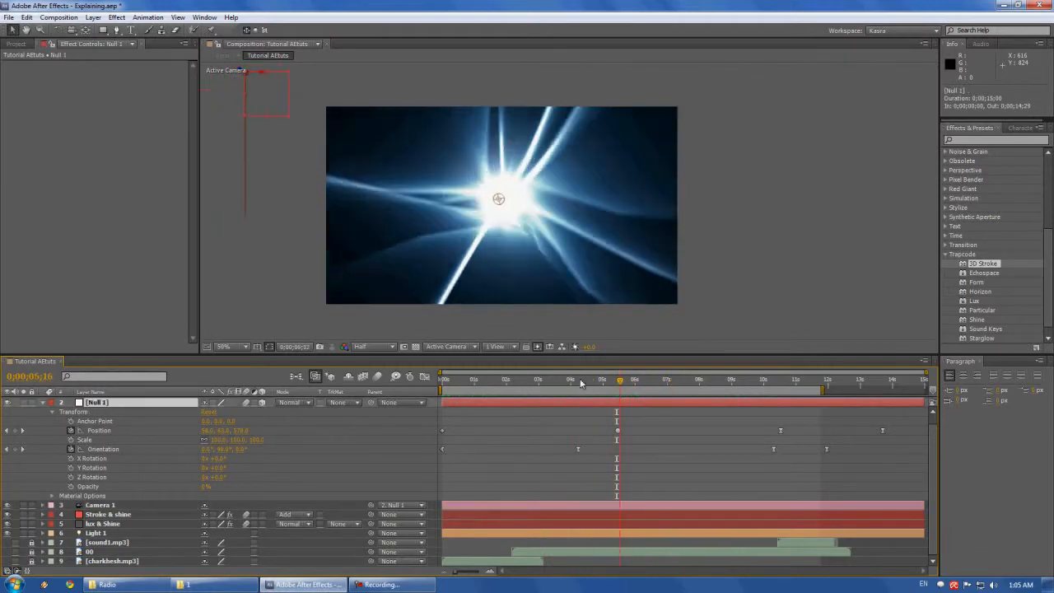
{"action": "left_click", "coordinate": [497, 347]}
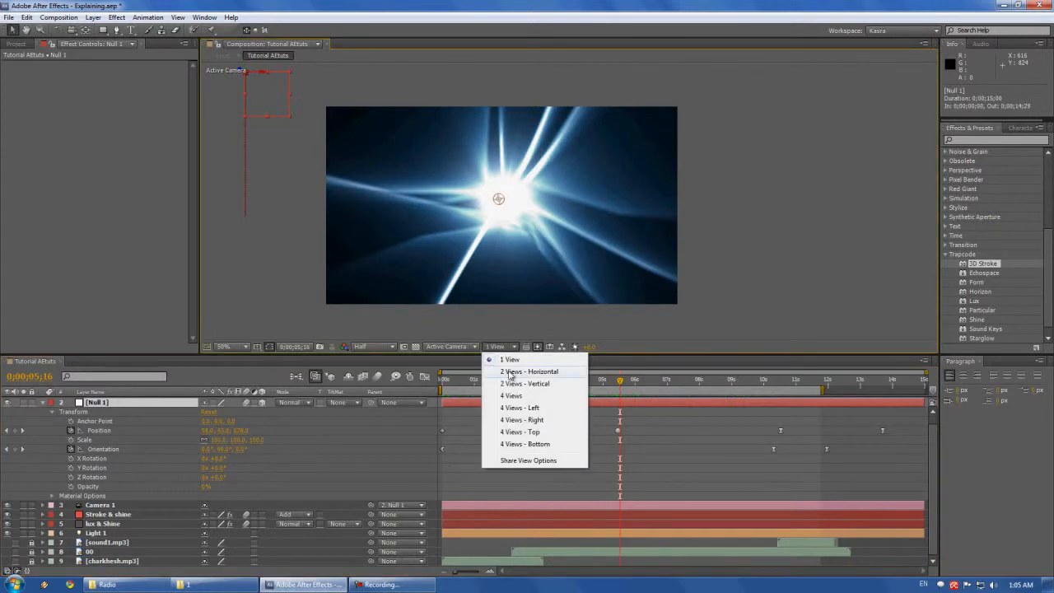
{"action": "left_click", "coordinate": [510, 373]}
Step: Examine the null's placement relative to the light in Custom View 1, compared with the Active Camera view
{"action": "mouse_move", "coordinate": [405, 230]}
{"action": "left_mouse_down"}
{"action": "mouse_move", "coordinate": [402, 218]}
{"action": "mouse_move", "coordinate": [424, 236]}
{"action": "mouse_move", "coordinate": [411, 223]}
{"action": "left_mouse_up"}
{"action": "scroll", "coordinate": [403, 222], "scroll_direction": "down", "scroll_amount": 1}
{"action": "scroll", "coordinate": [424, 236], "scroll_direction": "up", "scroll_amount": 1}
{"action": "left_click", "coordinate": [452, 346]}
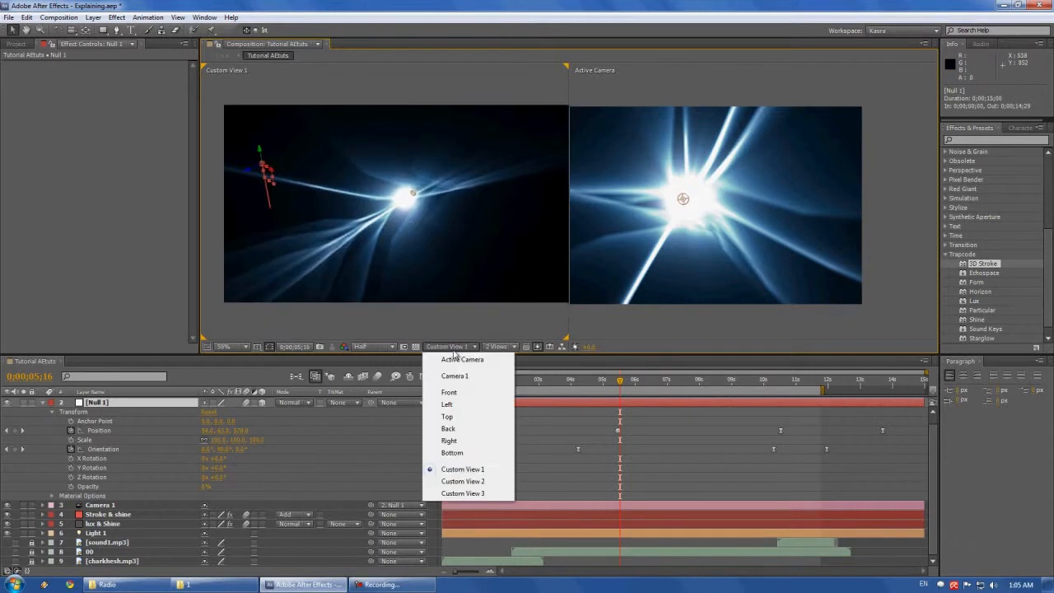
{"action": "left_click", "coordinate": [611, 322]}
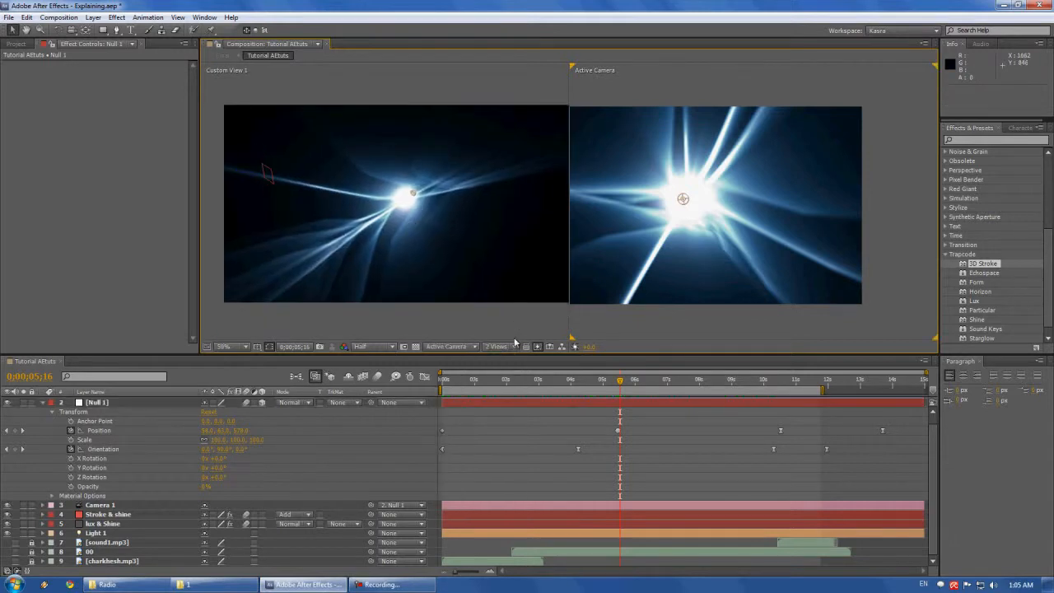
{"action": "left_click", "coordinate": [507, 346]}
{"action": "left_click", "coordinate": [611, 322]}
{"action": "left_click", "coordinate": [527, 263]}
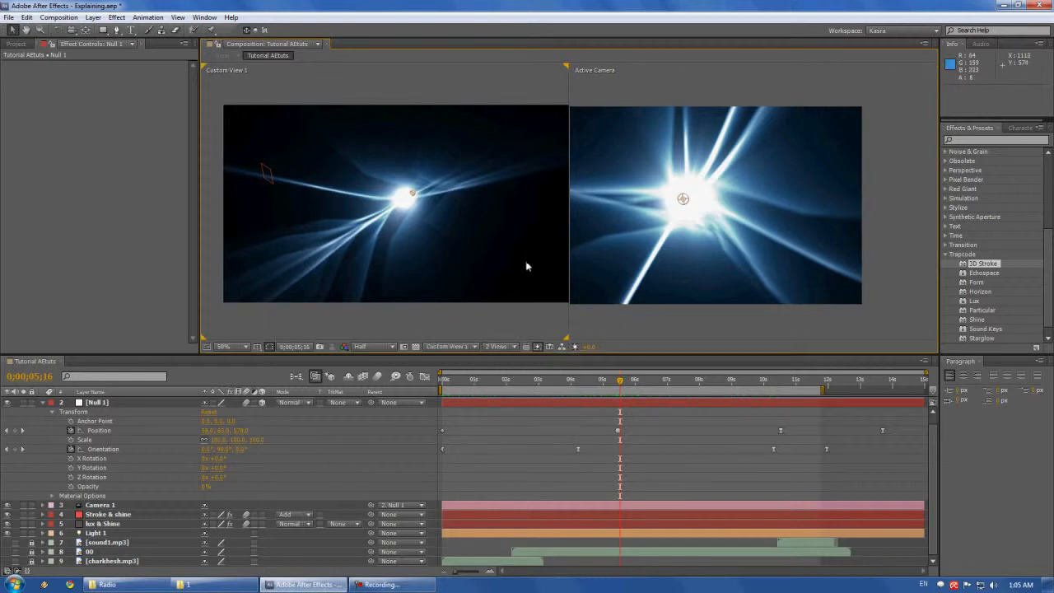
{"action": "left_click", "coordinate": [449, 346]}
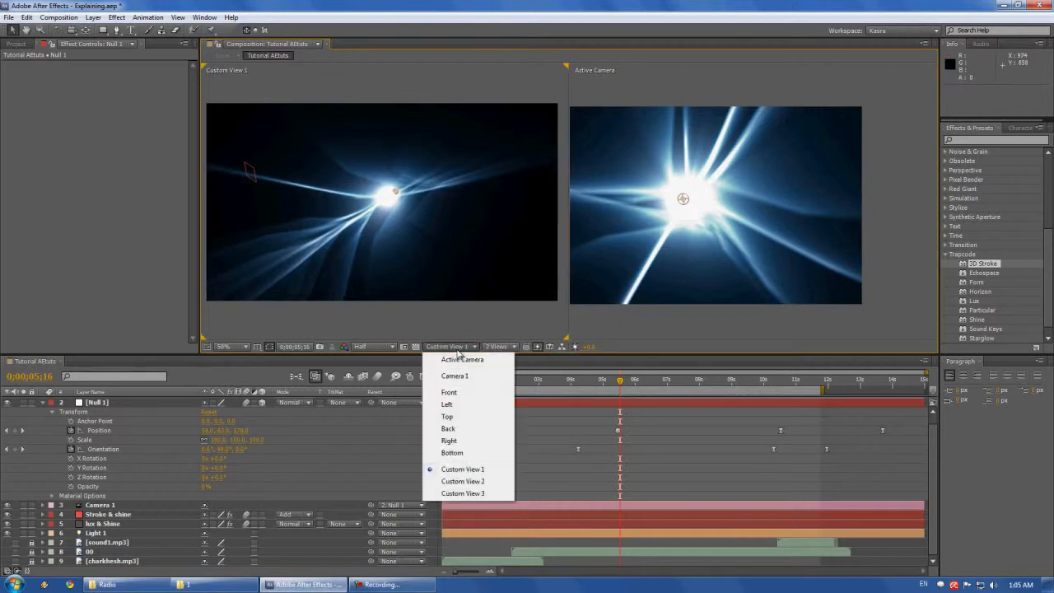
{"action": "left_click", "coordinate": [394, 347]}
{"action": "left_click", "coordinate": [659, 328]}
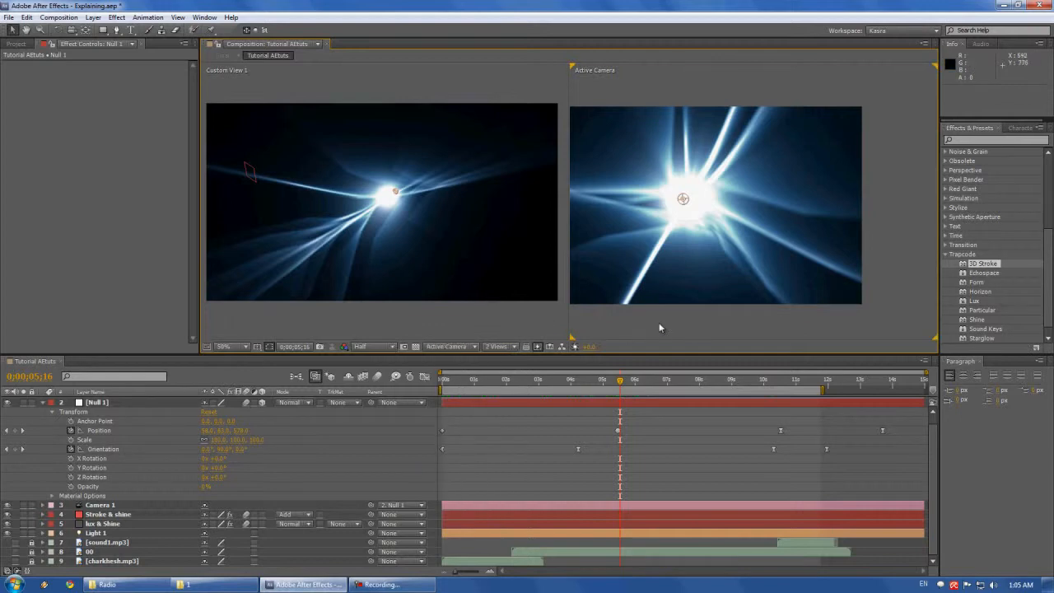
{"action": "left_click", "coordinate": [502, 349]}
{"action": "left_click", "coordinate": [499, 349]}
{"action": "left_click_drag", "start_coordinate": [515, 298], "coordinate": [497, 299]}
{"action": "left_click_drag", "start_coordinate": [302, 288], "coordinate": [318, 281]}
{"action": "scroll", "coordinate": [394, 261], "scroll_direction": "down", "scroll_amount": 1}
{"action": "scroll", "coordinate": [394, 261], "scroll_direction": "up", "scroll_amount": 1}
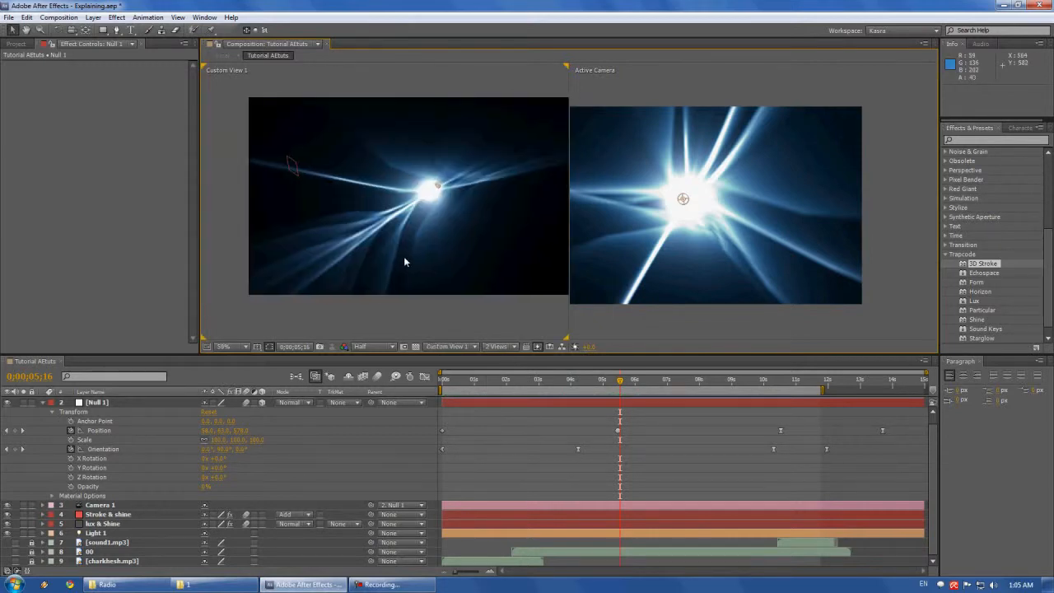
Step: Select the Stroke & shine layer and examine its stroke path and surroundings in Custom View 1 at 0;00;05;12
{"action": "left_click", "coordinate": [302, 171]}
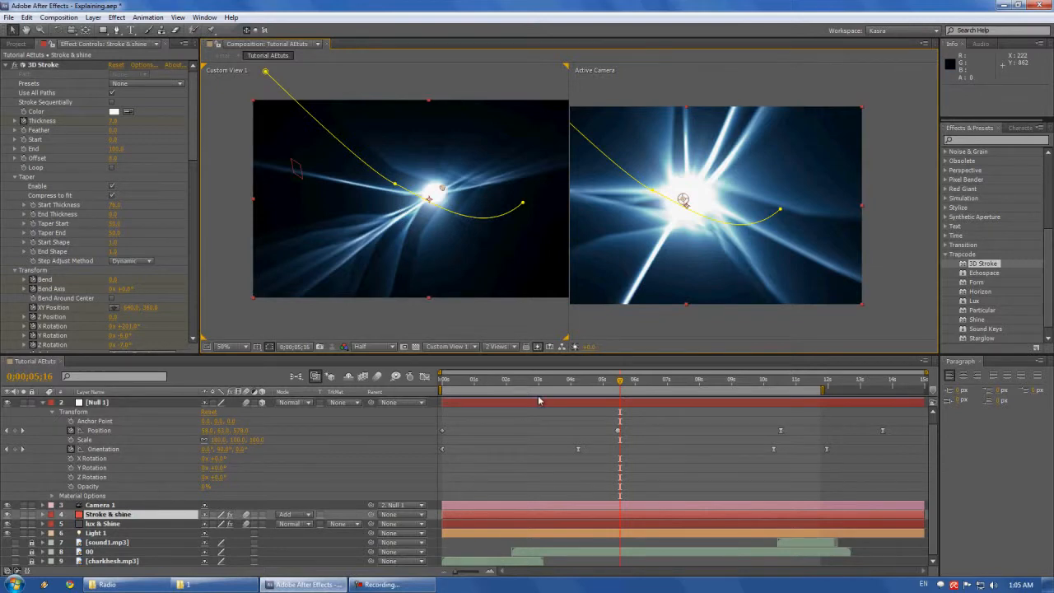
{"action": "mouse_move", "coordinate": [624, 385]}
{"action": "left_mouse_down"}
{"action": "mouse_move", "coordinate": [749, 375]}
{"action": "mouse_move", "coordinate": [615, 380]}
{"action": "left_mouse_up"}
{"action": "scroll", "coordinate": [385, 217], "scroll_direction": "down", "scroll_amount": 4}
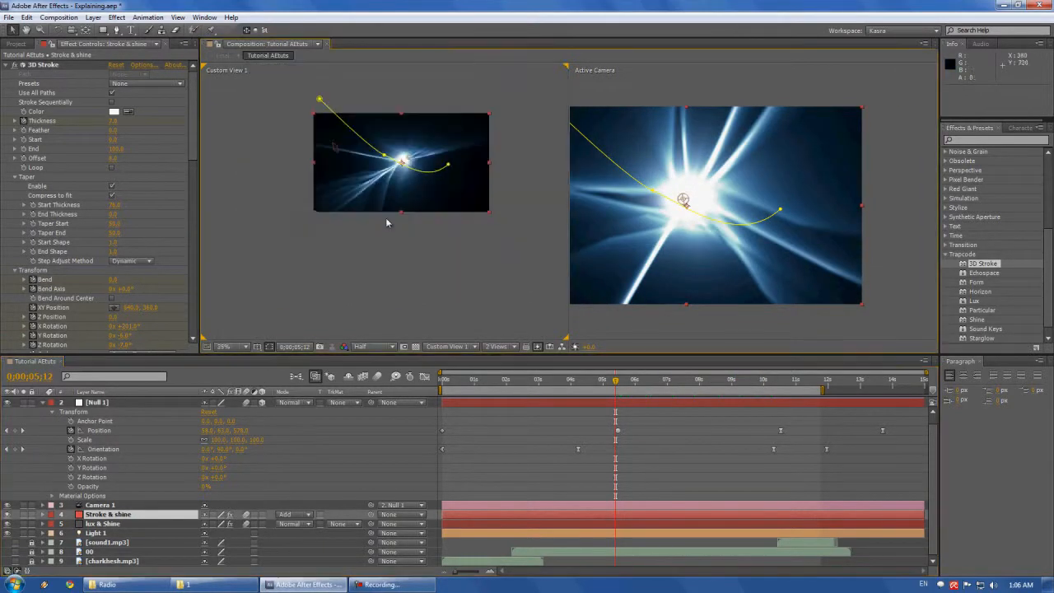
{"action": "left_click_drag", "start_coordinate": [445, 224], "coordinate": [449, 222]}
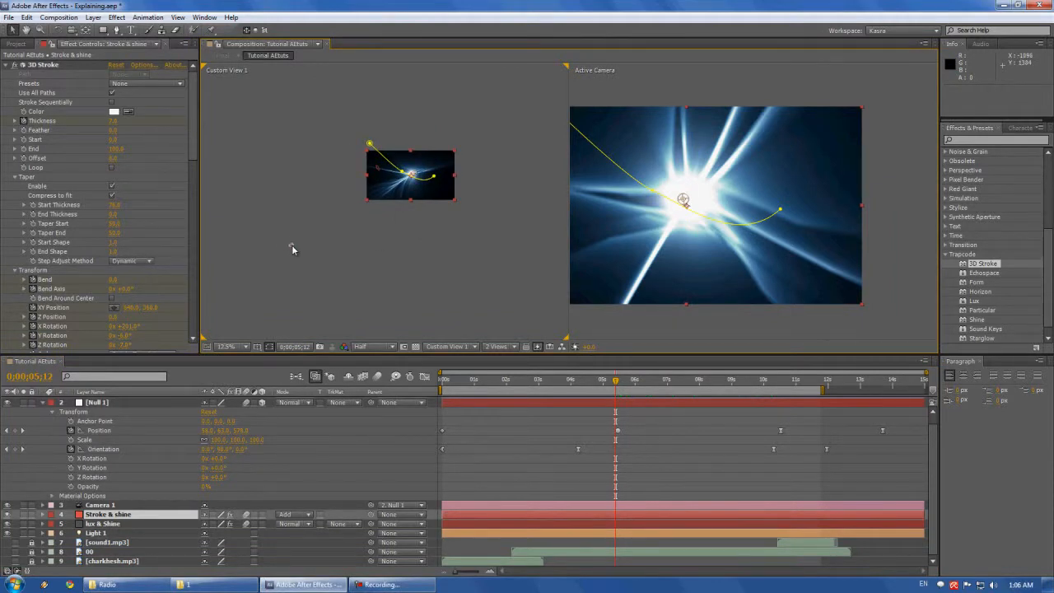
{"action": "left_click_drag", "start_coordinate": [293, 247], "coordinate": [334, 235]}
{"action": "scroll", "coordinate": [334, 235], "scroll_direction": "up", "scroll_amount": 3}
{"action": "scroll", "coordinate": [326, 244], "scroll_direction": "down", "scroll_amount": 2}
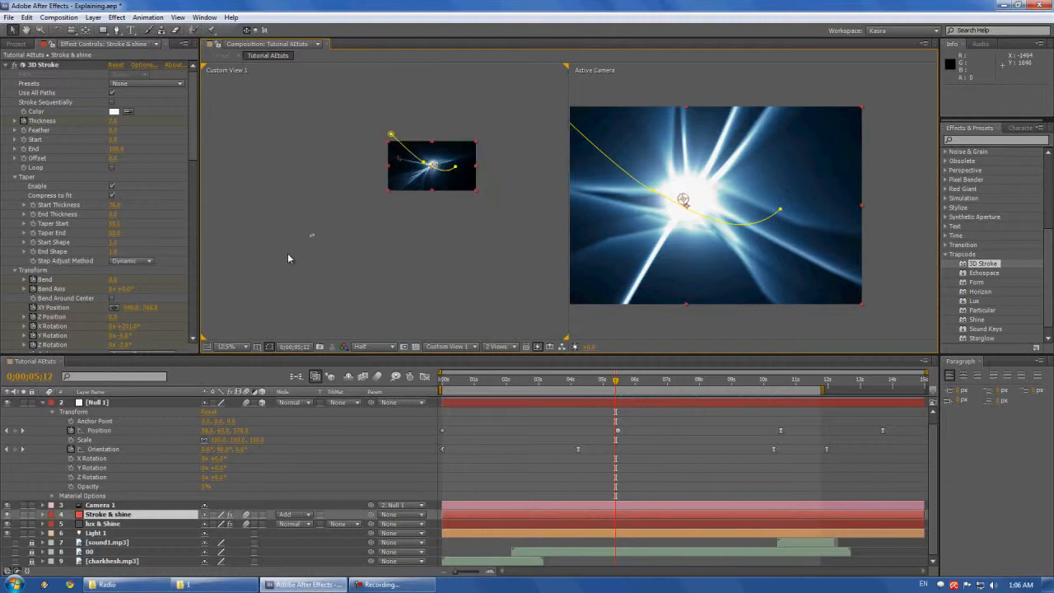
Step: Scrub through the animation to 0;00;09;13 and inspect the Lux effect on the lux & Shine layer
{"action": "left_click_drag", "start_coordinate": [615, 380], "coordinate": [526, 380]}
{"action": "mouse_move", "coordinate": [459, 388]}
{"action": "left_mouse_down"}
{"action": "mouse_move", "coordinate": [815, 394]}
{"action": "mouse_move", "coordinate": [612, 394]}
{"action": "mouse_move", "coordinate": [745, 395]}
{"action": "left_mouse_up"}
{"action": "left_click", "coordinate": [107, 524]}
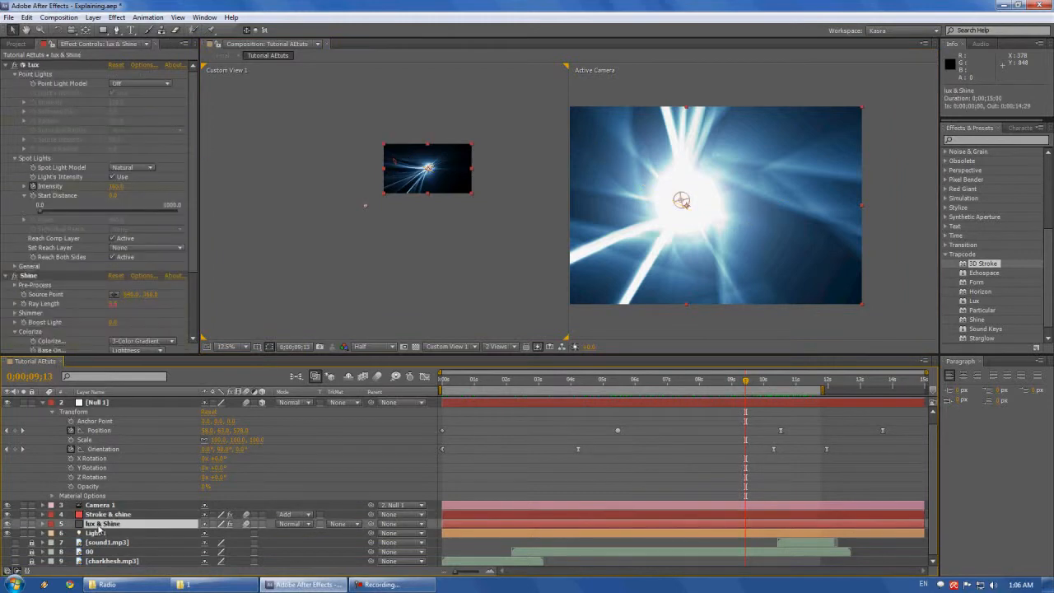
{"action": "left_click", "coordinate": [35, 66]}
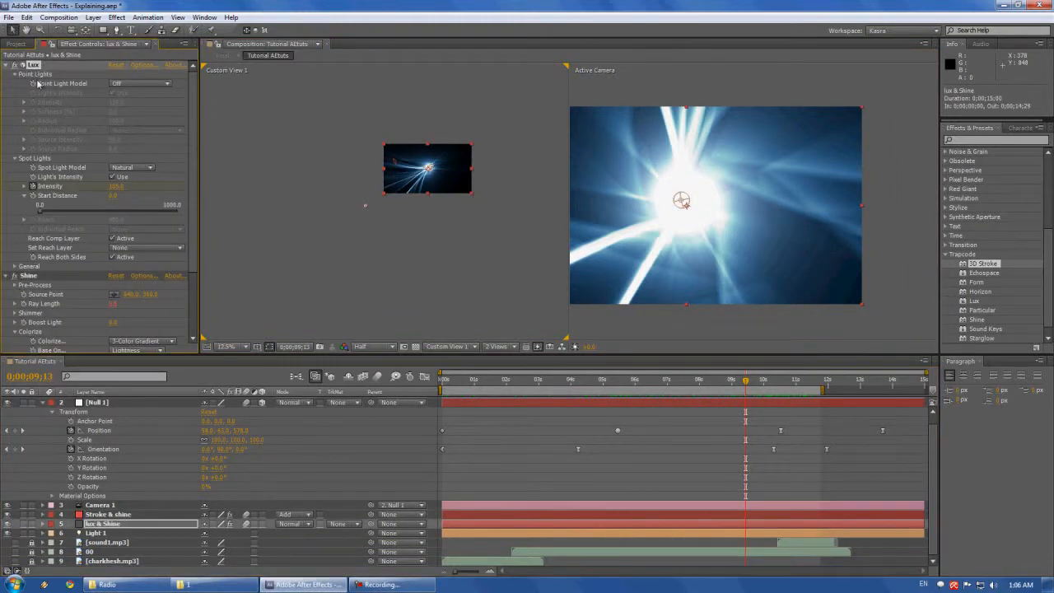
{"action": "left_click", "coordinate": [105, 527]}
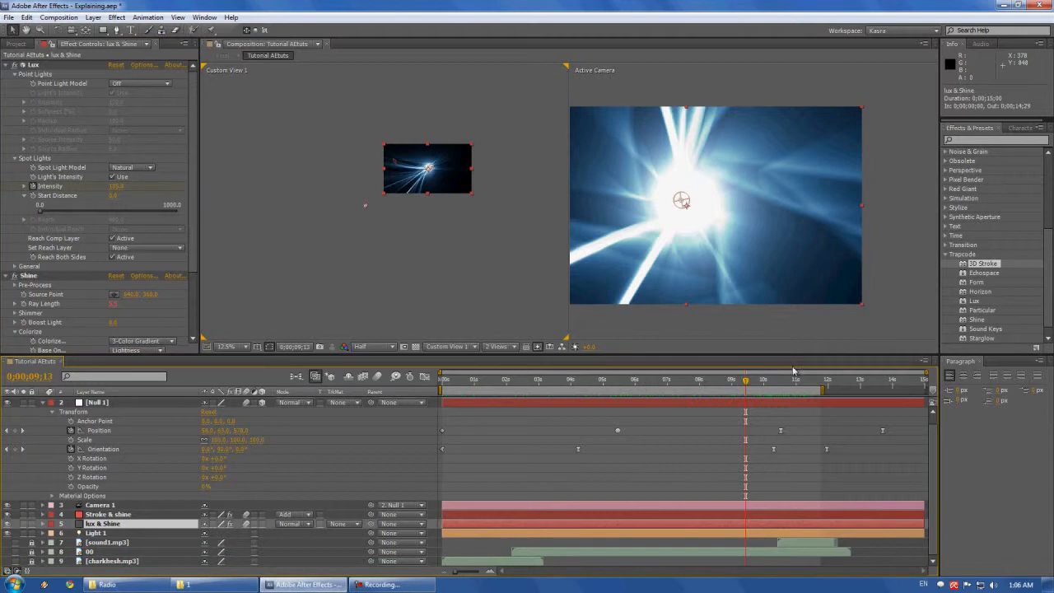
Step: Move the current time to 0;00;11;05 and return the composition to 1 View
{"action": "left_click_drag", "start_coordinate": [745, 384], "coordinate": [801, 389]}
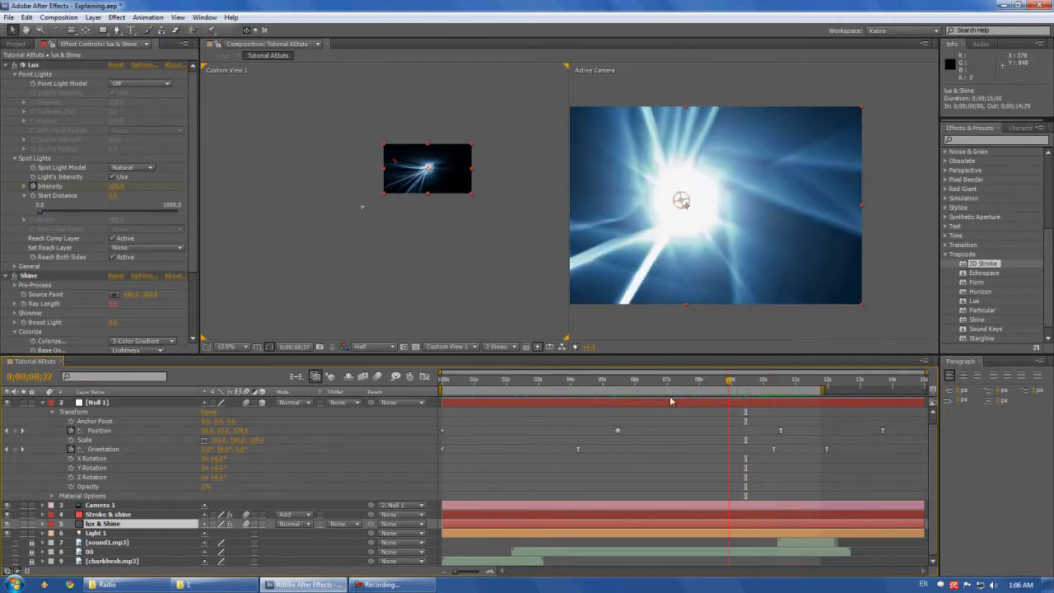
{"action": "left_click", "coordinate": [500, 346]}
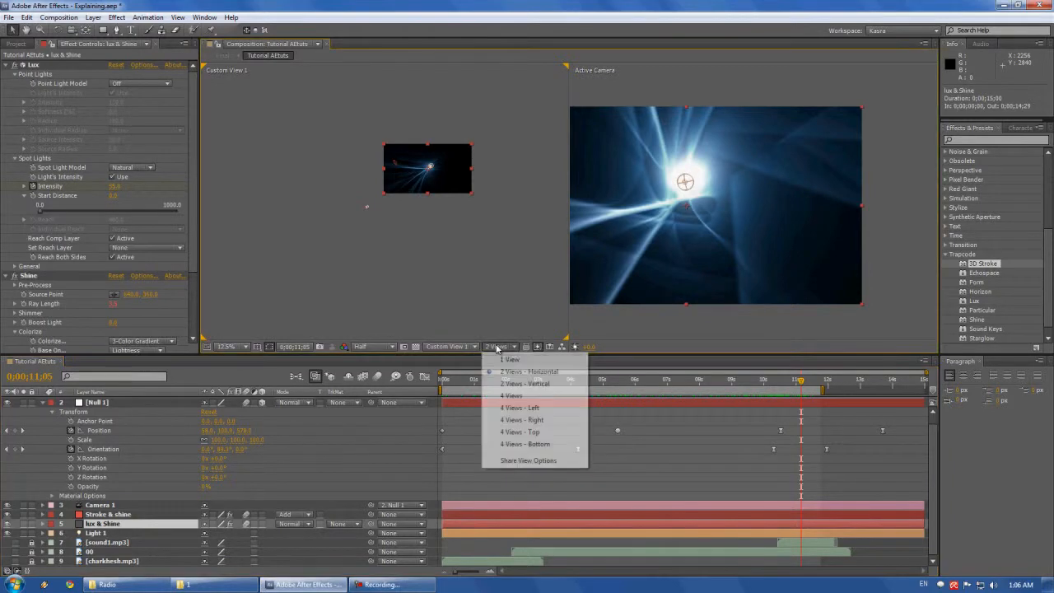
{"action": "left_click", "coordinate": [498, 357]}
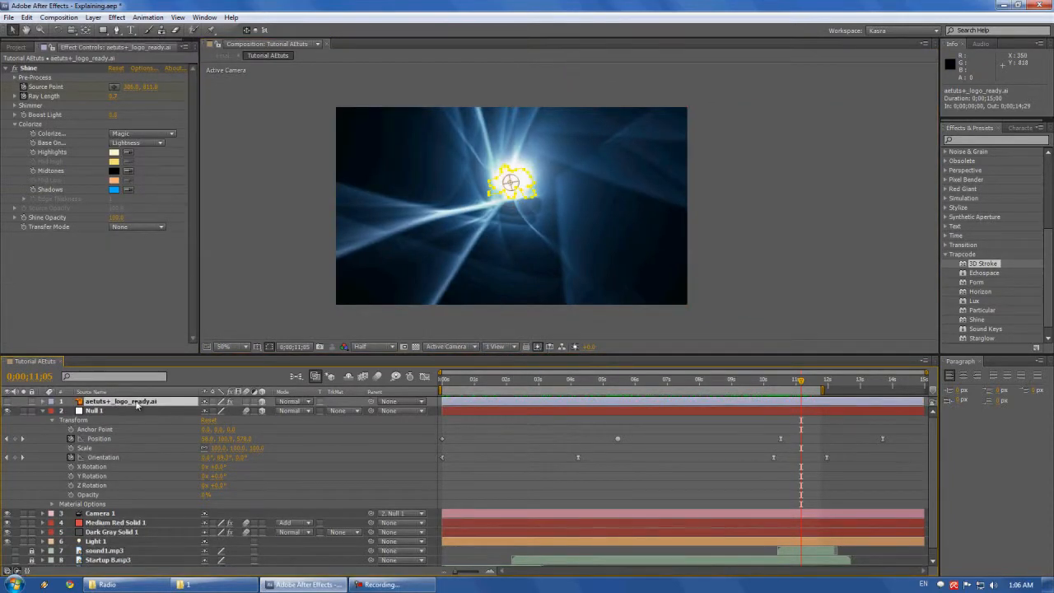
Step: Turn on visibility of the aetuts+_logo_ready.ai layer at 0;00;10;25 and inspect the logo in the Active Camera view
{"action": "left_click", "coordinate": [8, 403]}
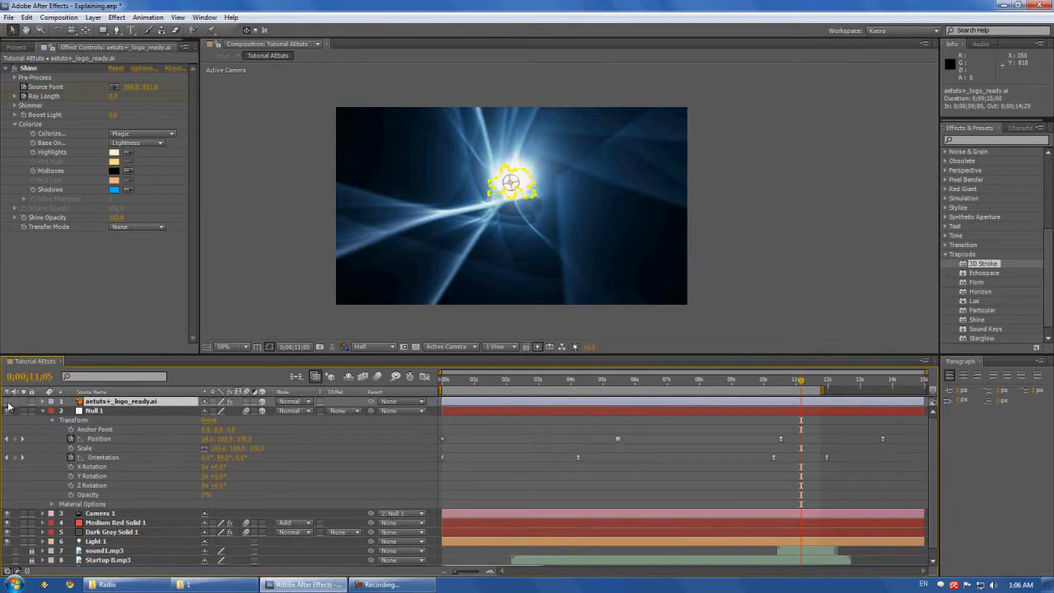
{"action": "mouse_move", "coordinate": [805, 382]}
{"action": "left_mouse_down"}
{"action": "mouse_move", "coordinate": [555, 381]}
{"action": "mouse_move", "coordinate": [790, 381]}
{"action": "left_mouse_up"}
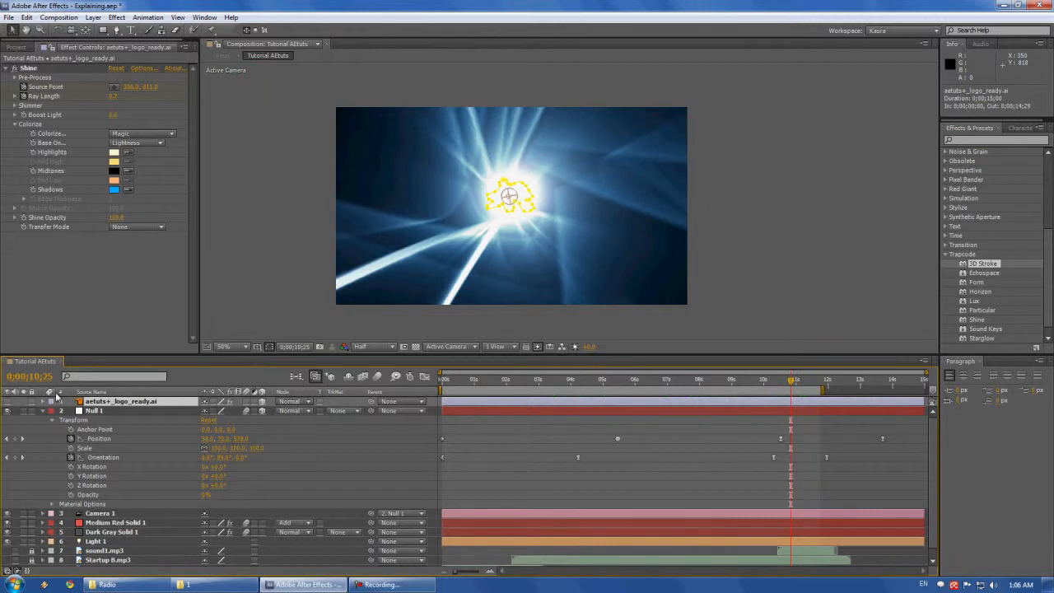
{"action": "left_click", "coordinate": [7, 401]}
{"action": "left_click", "coordinate": [700, 244]}
{"action": "scroll", "coordinate": [640, 233], "scroll_direction": "up", "scroll_amount": 2}
{"action": "scroll", "coordinate": [616, 217], "scroll_direction": "down", "scroll_amount": 2}
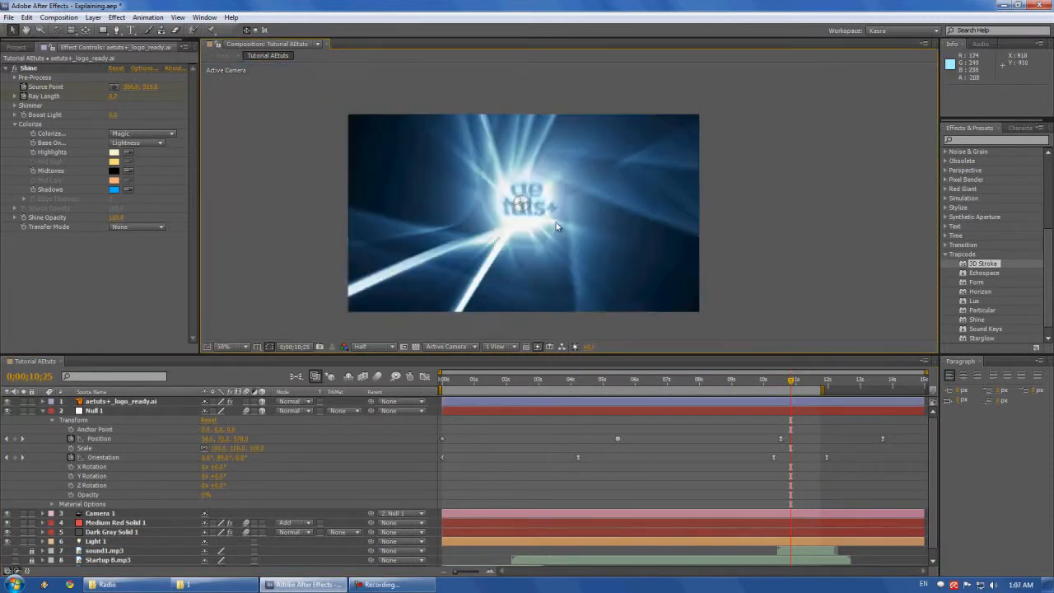
Step: Move the current time back to 0;00;03;25 and select the aetuts+_logo_ready.ai layer
{"action": "left_click_drag", "start_coordinate": [790, 382], "coordinate": [565, 400]}
{"action": "left_click", "coordinate": [109, 401]}
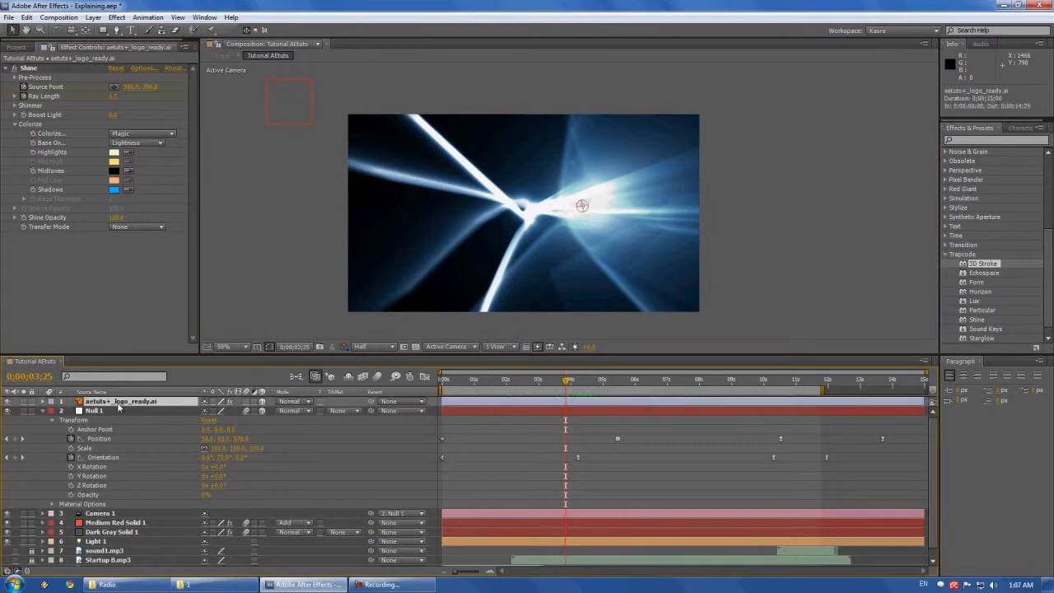
Step: Display the project's items and look at the Import File dialog, closing it without importing anything
{"action": "left_click", "coordinate": [17, 47]}
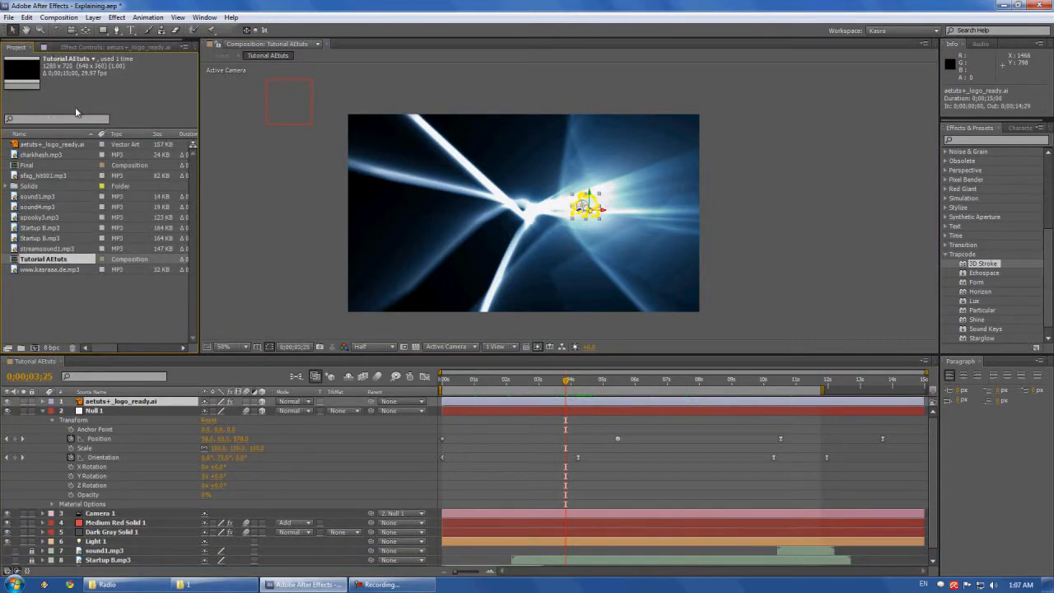
{"action": "double_click", "coordinate": [53, 302]}
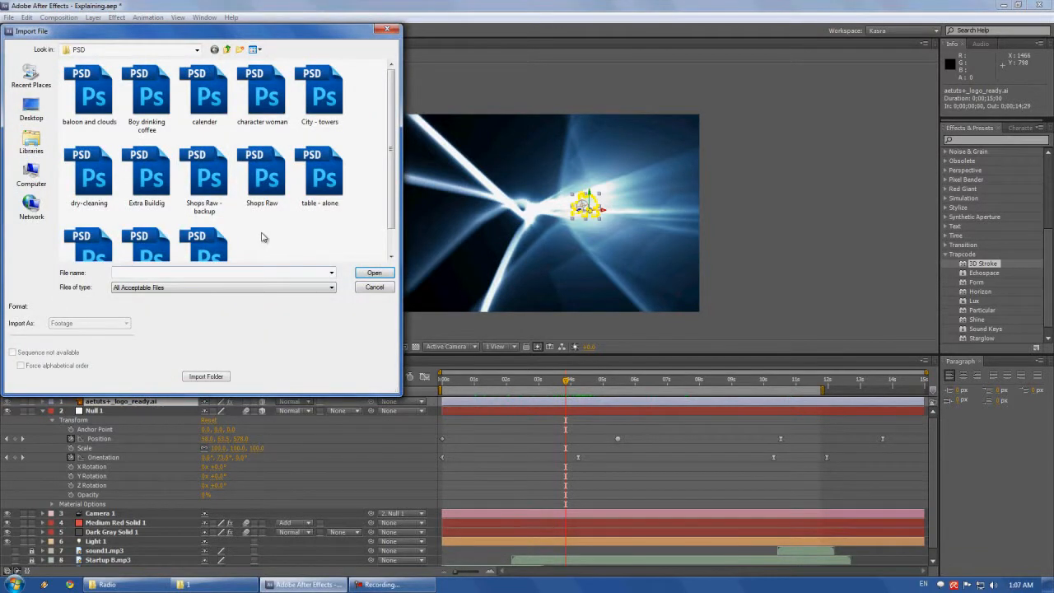
{"action": "left_click", "coordinate": [375, 287]}
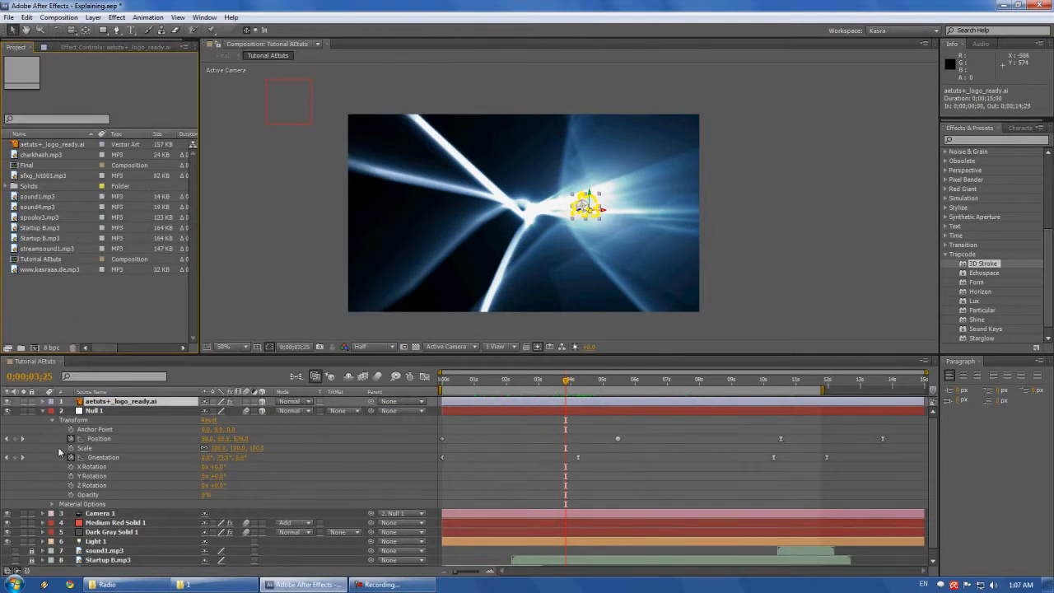
Step: Open the settings of the Tutorial AEtuts composition and examine its frame rate, duration and background color
{"action": "left_click", "coordinate": [41, 364]}
{"action": "left_click", "coordinate": [60, 18]}
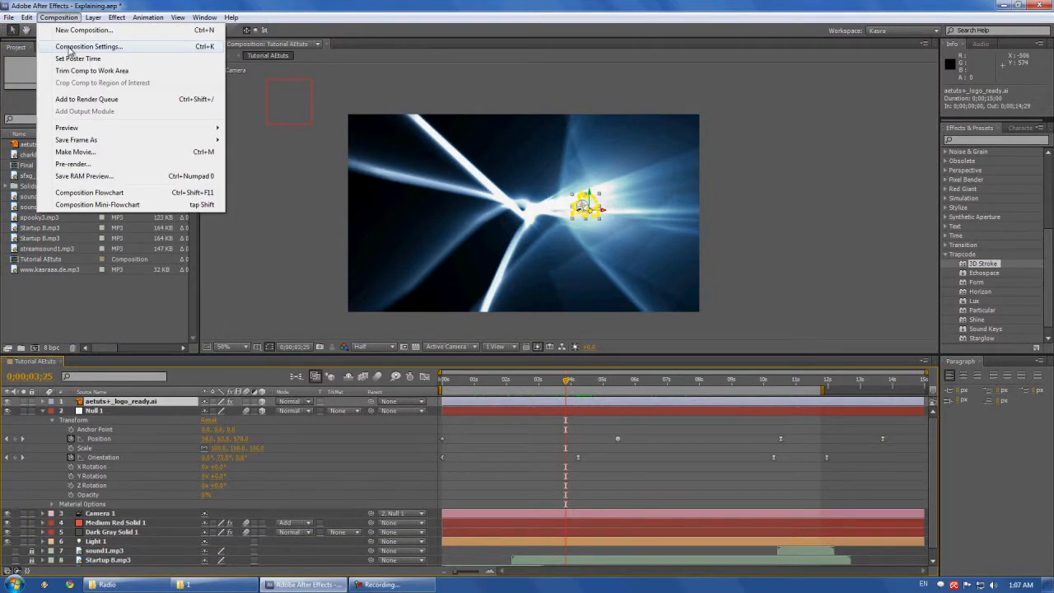
{"action": "left_click", "coordinate": [71, 51]}
{"action": "left_click_drag", "start_coordinate": [650, 66], "coordinate": [507, 86]}
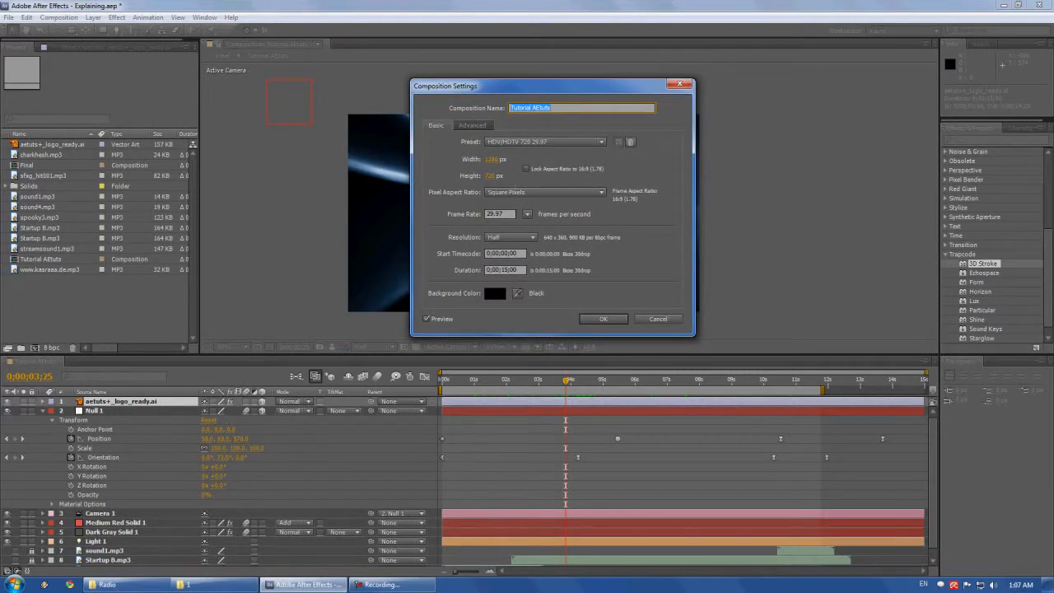
{"action": "left_click", "coordinate": [515, 214]}
{"action": "left_click", "coordinate": [519, 270]}
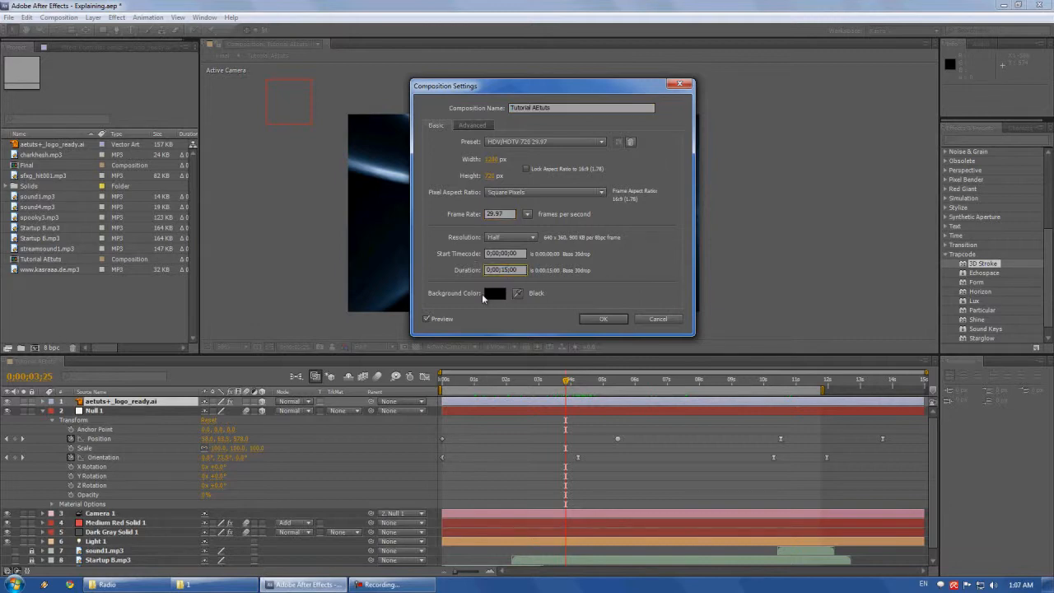
{"action": "left_click", "coordinate": [494, 294]}
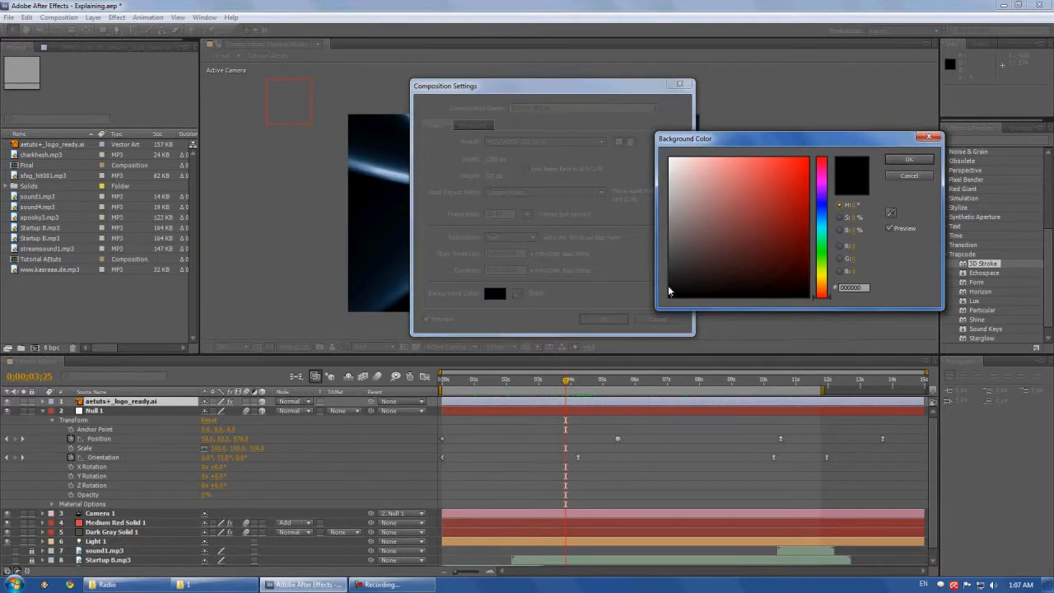
{"action": "left_click", "coordinate": [905, 176]}
{"action": "left_click_drag", "start_coordinate": [527, 90], "coordinate": [774, 73]}
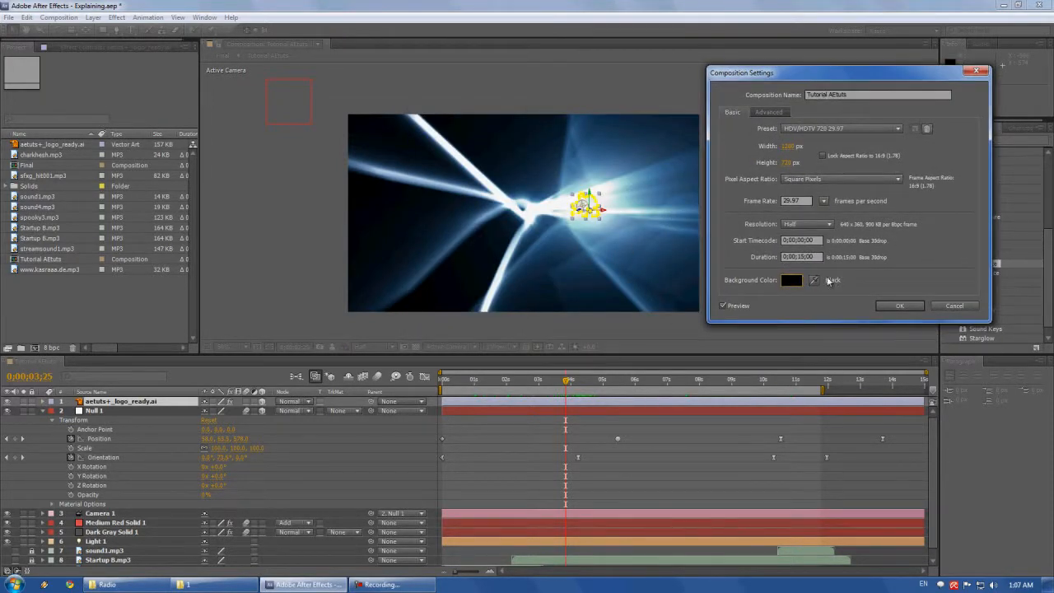
Step: Change the composition's background color to a bright red
{"action": "left_click", "coordinate": [789, 280]}
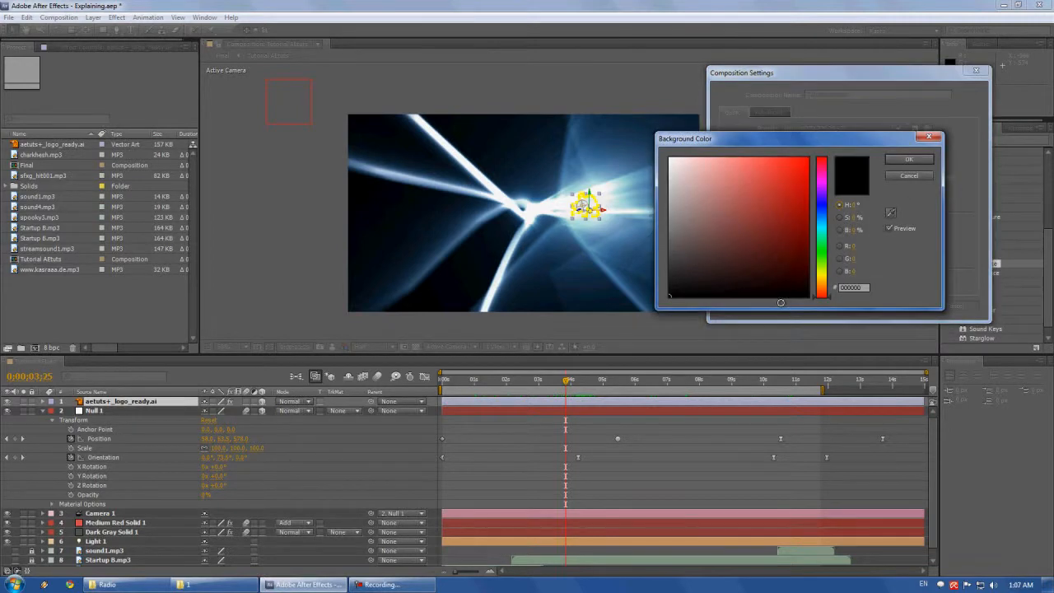
{"action": "left_click_drag", "start_coordinate": [747, 255], "coordinate": [783, 175]}
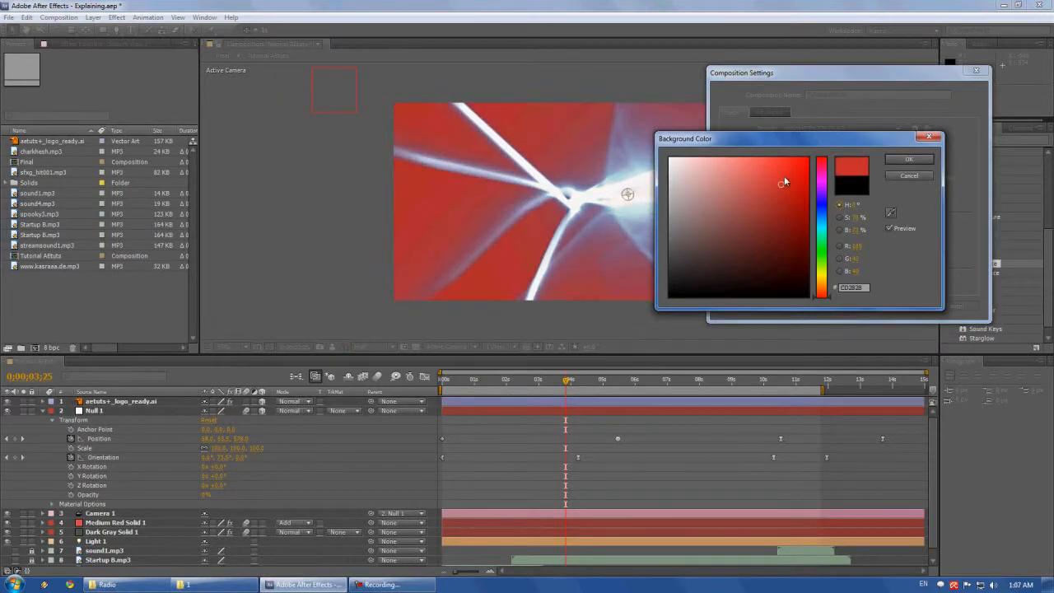
{"action": "left_click", "coordinate": [908, 159]}
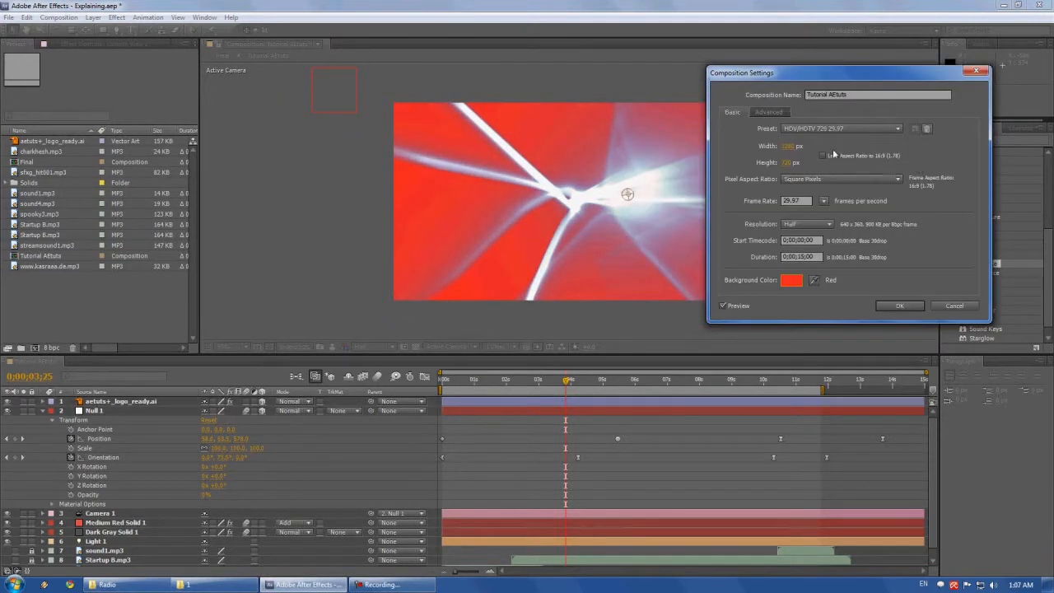
Step: Set the composition's background color back to black and apply the composition settings
{"action": "left_click_drag", "start_coordinate": [765, 74], "coordinate": [619, 74]}
{"action": "left_click", "coordinate": [643, 280]}
{"action": "left_click_drag", "start_coordinate": [685, 254], "coordinate": [669, 295]}
{"action": "left_click", "coordinate": [908, 159]}
{"action": "left_click", "coordinate": [765, 308]}
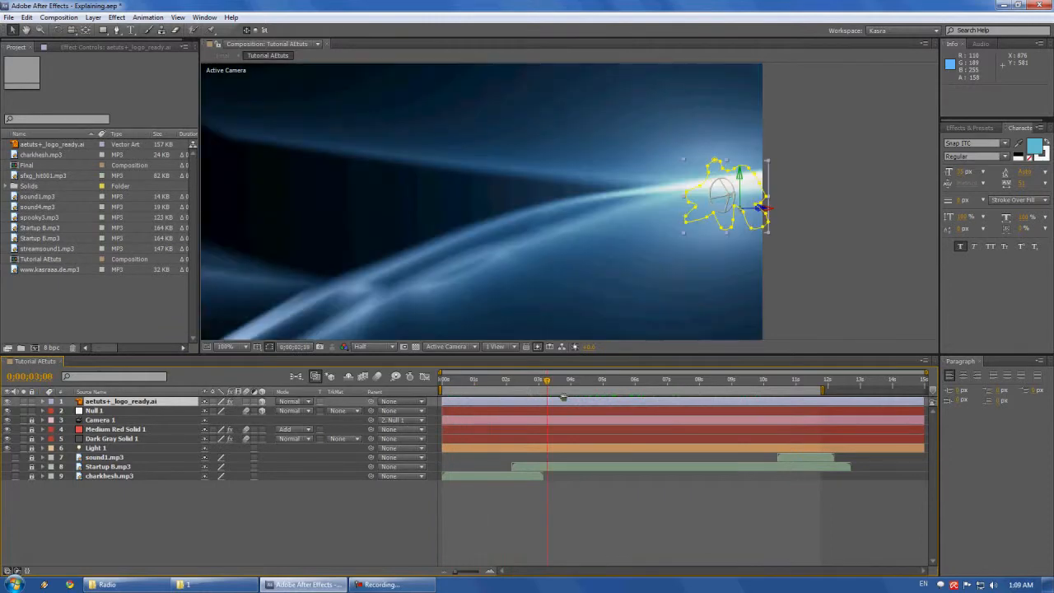
Step: Review the light animation in the full frame between 0;00;08;04 and 0;00;09;17, and deselect the logo layer
{"action": "scroll", "coordinate": [575, 220], "scroll_direction": "down", "scroll_amount": 2}
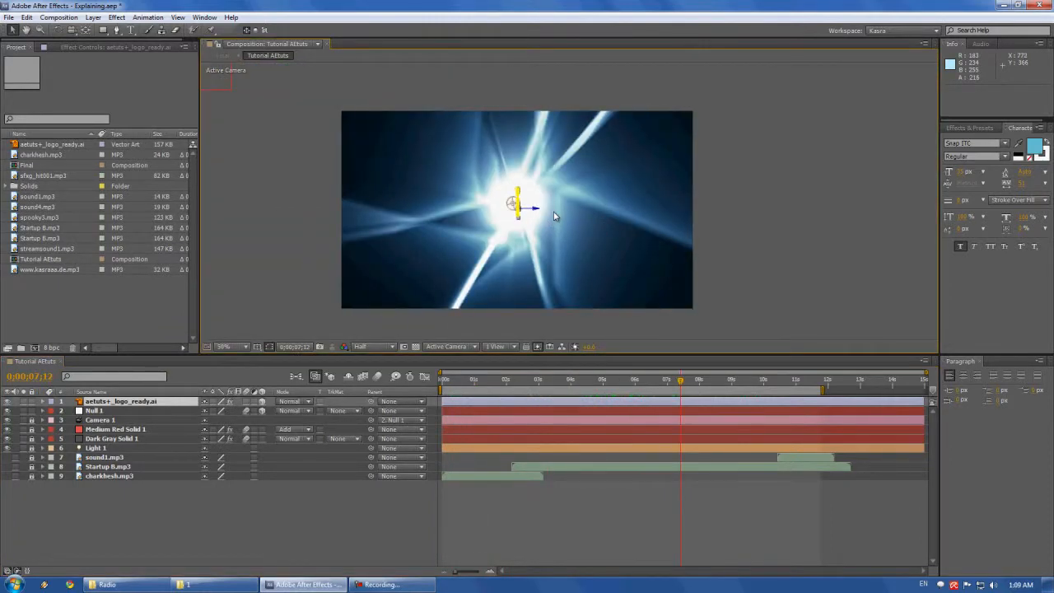
{"action": "left_click", "coordinate": [758, 385]}
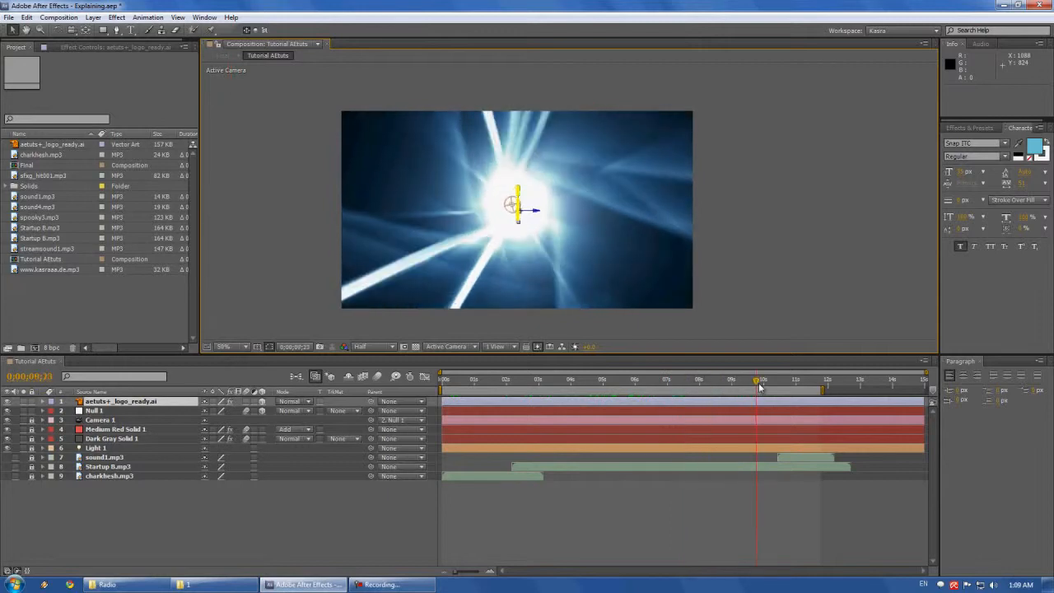
{"action": "left_click_drag", "start_coordinate": [759, 385], "coordinate": [706, 398]}
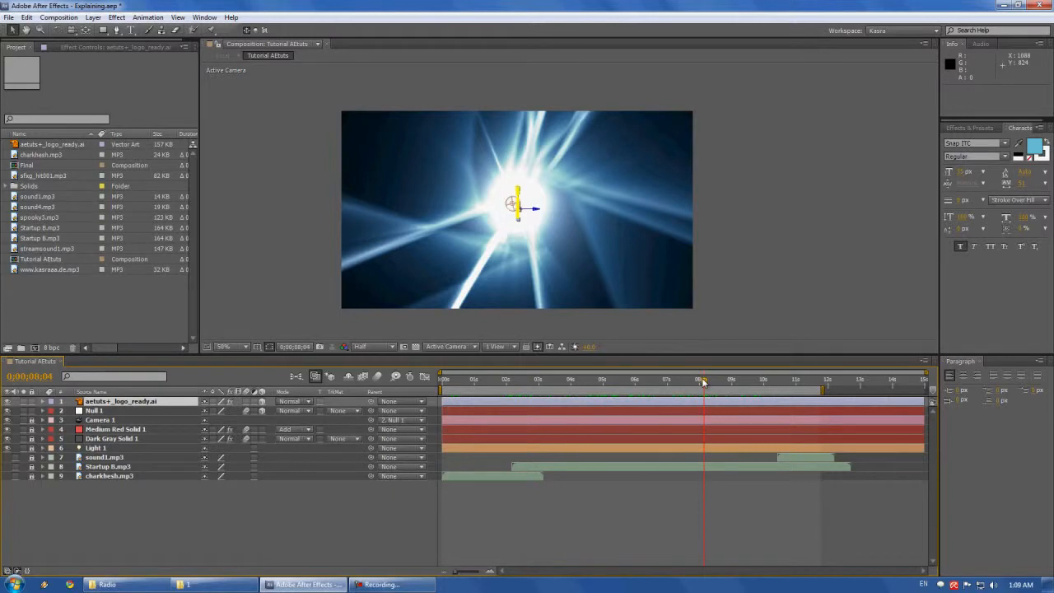
{"action": "left_click_drag", "start_coordinate": [704, 382], "coordinate": [751, 394]}
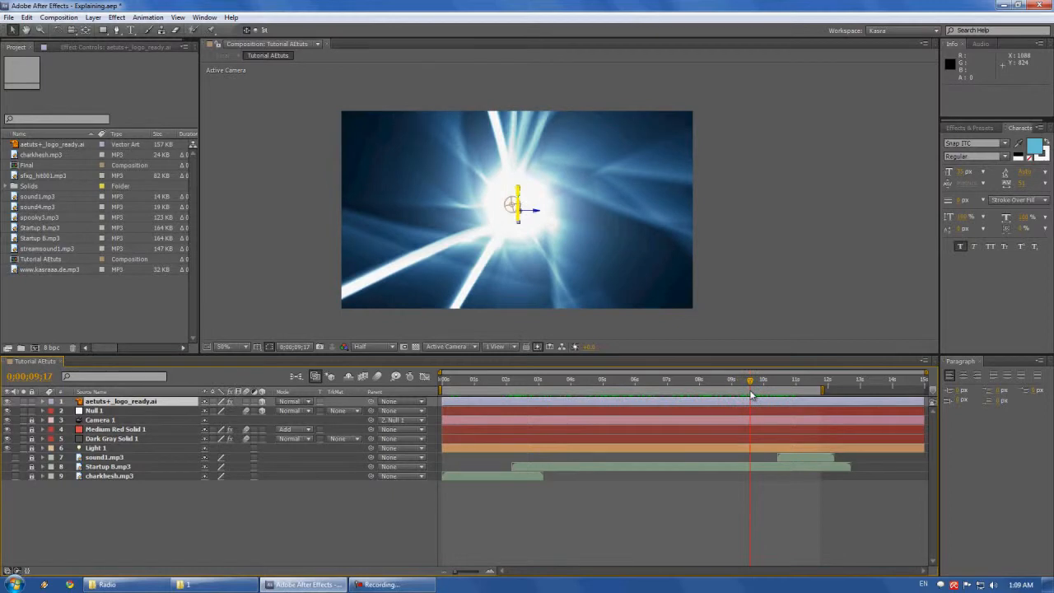
{"action": "left_click", "coordinate": [224, 515]}
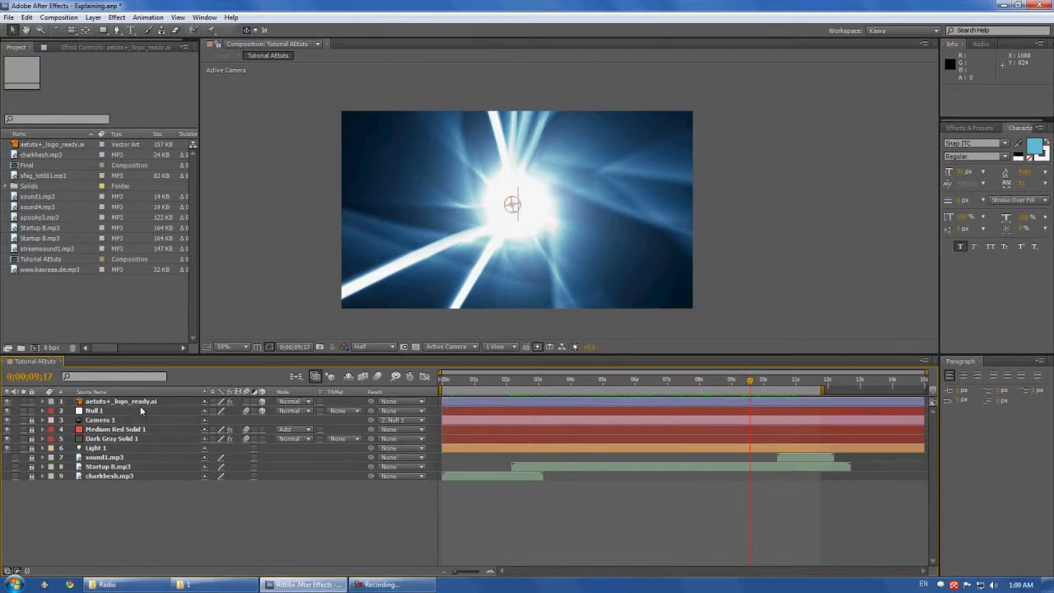